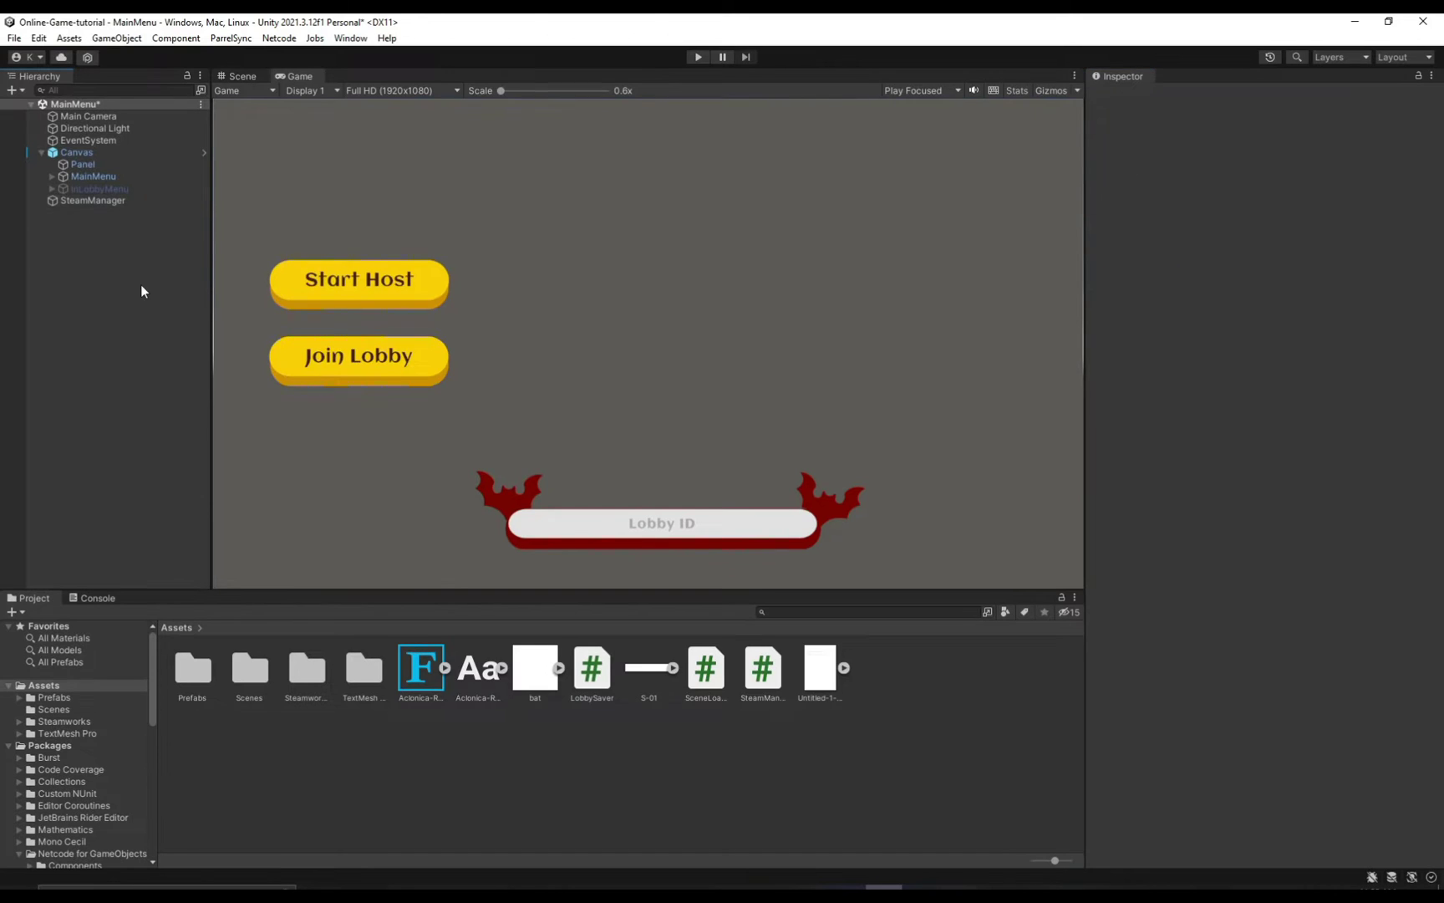
Preview and re-hide InLobbyMenu, then open SteamManager's script from its Inspector.
left_click(100, 188)
left_click(1126, 97)
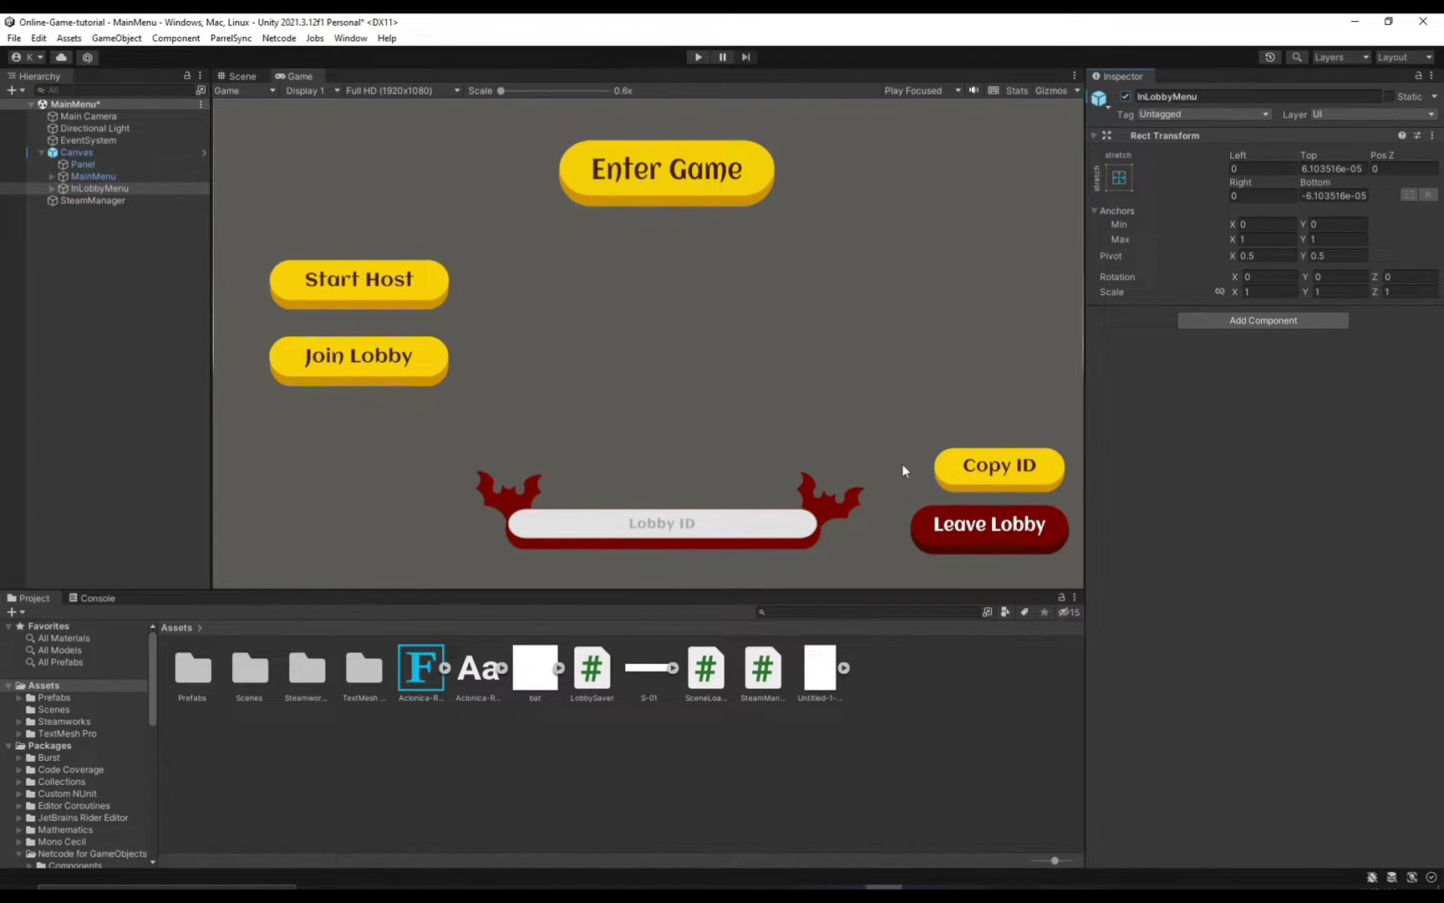
left_click(1126, 97)
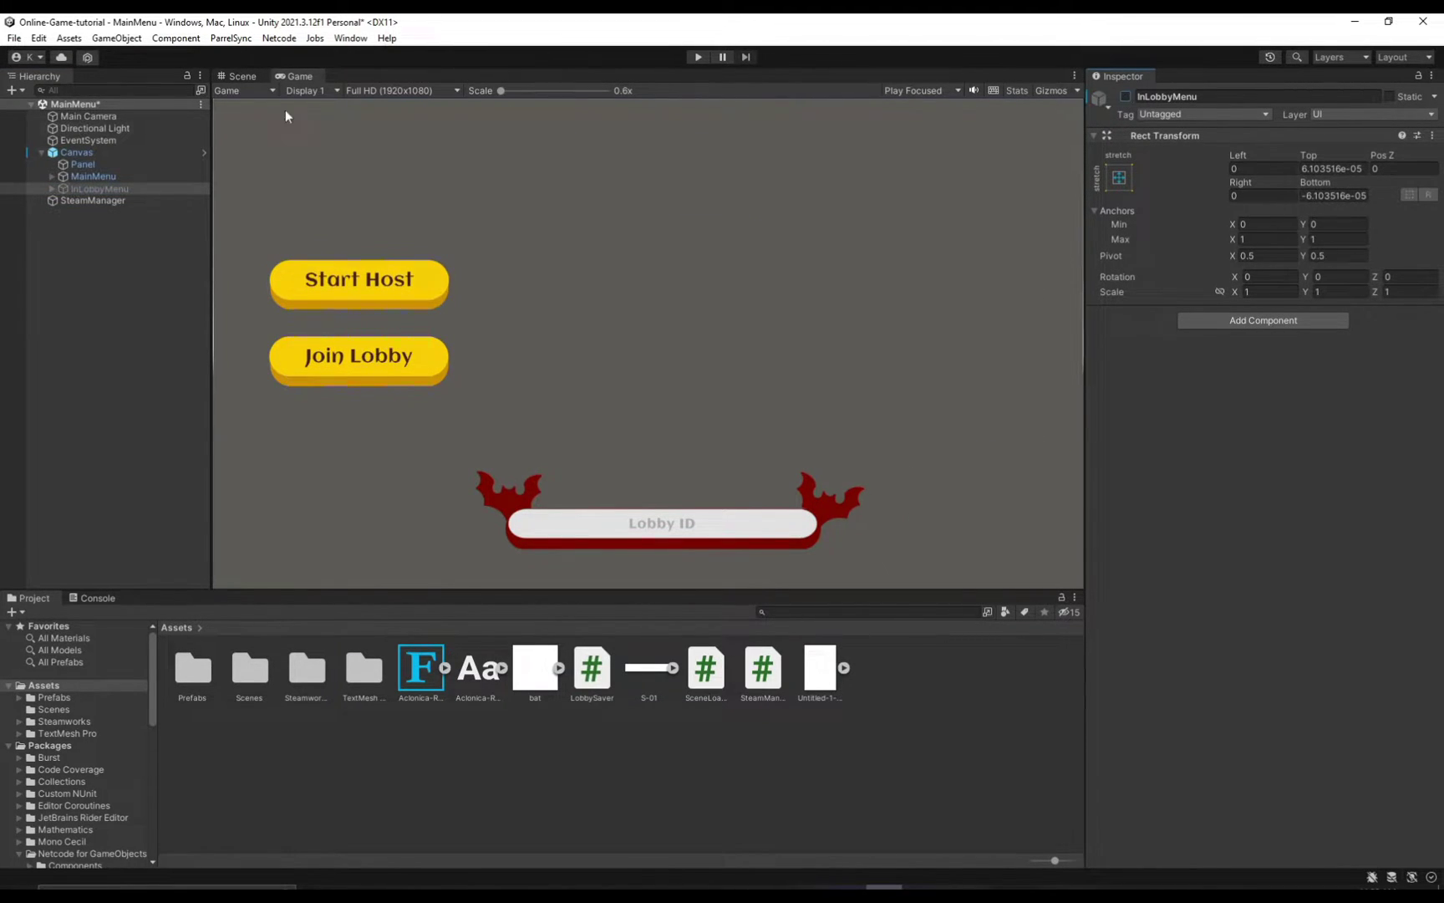
left_click(93, 200)
left_click(1261, 224)
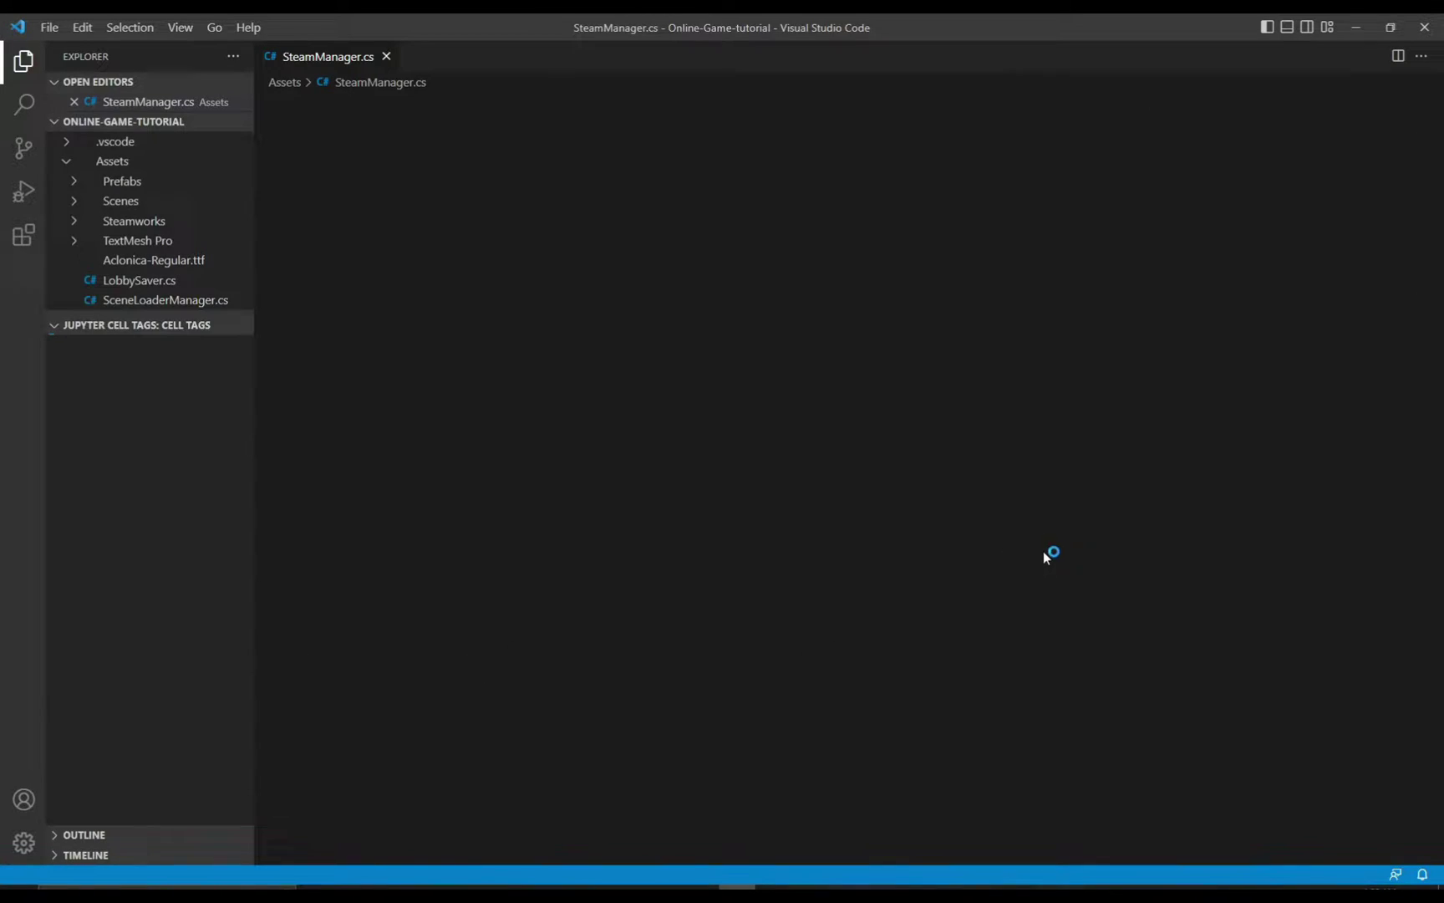
scroll(1038, 552, "down", 10)
scroll(1038, 552, "down", 10)
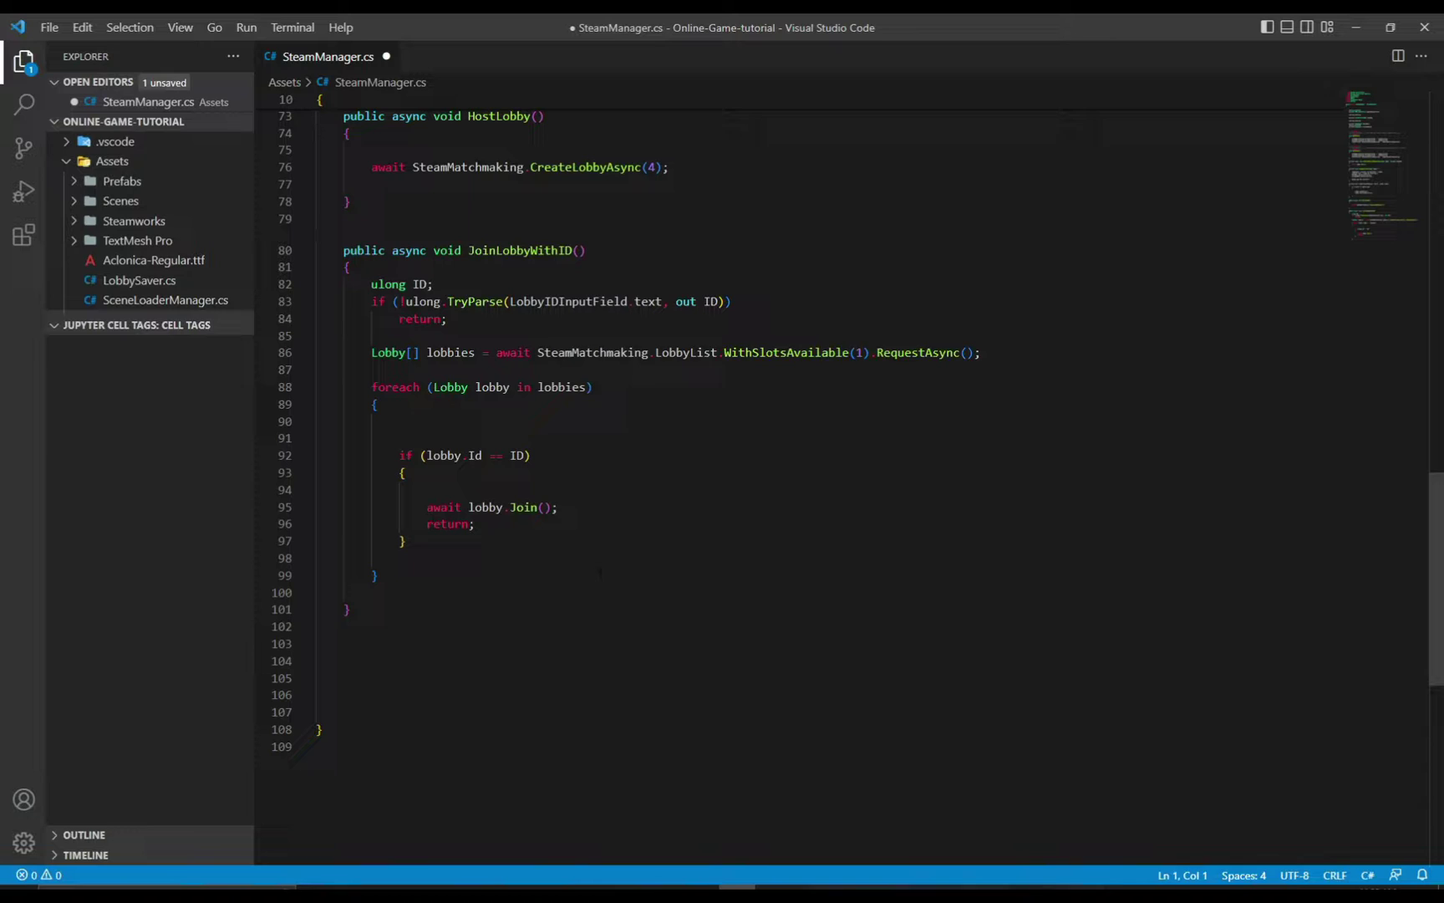
Add a public CopyID method declaring a new TextEditor named textEditor, and save.
left_click(491, 583)
key("Return")
key("Return")
key("Return")
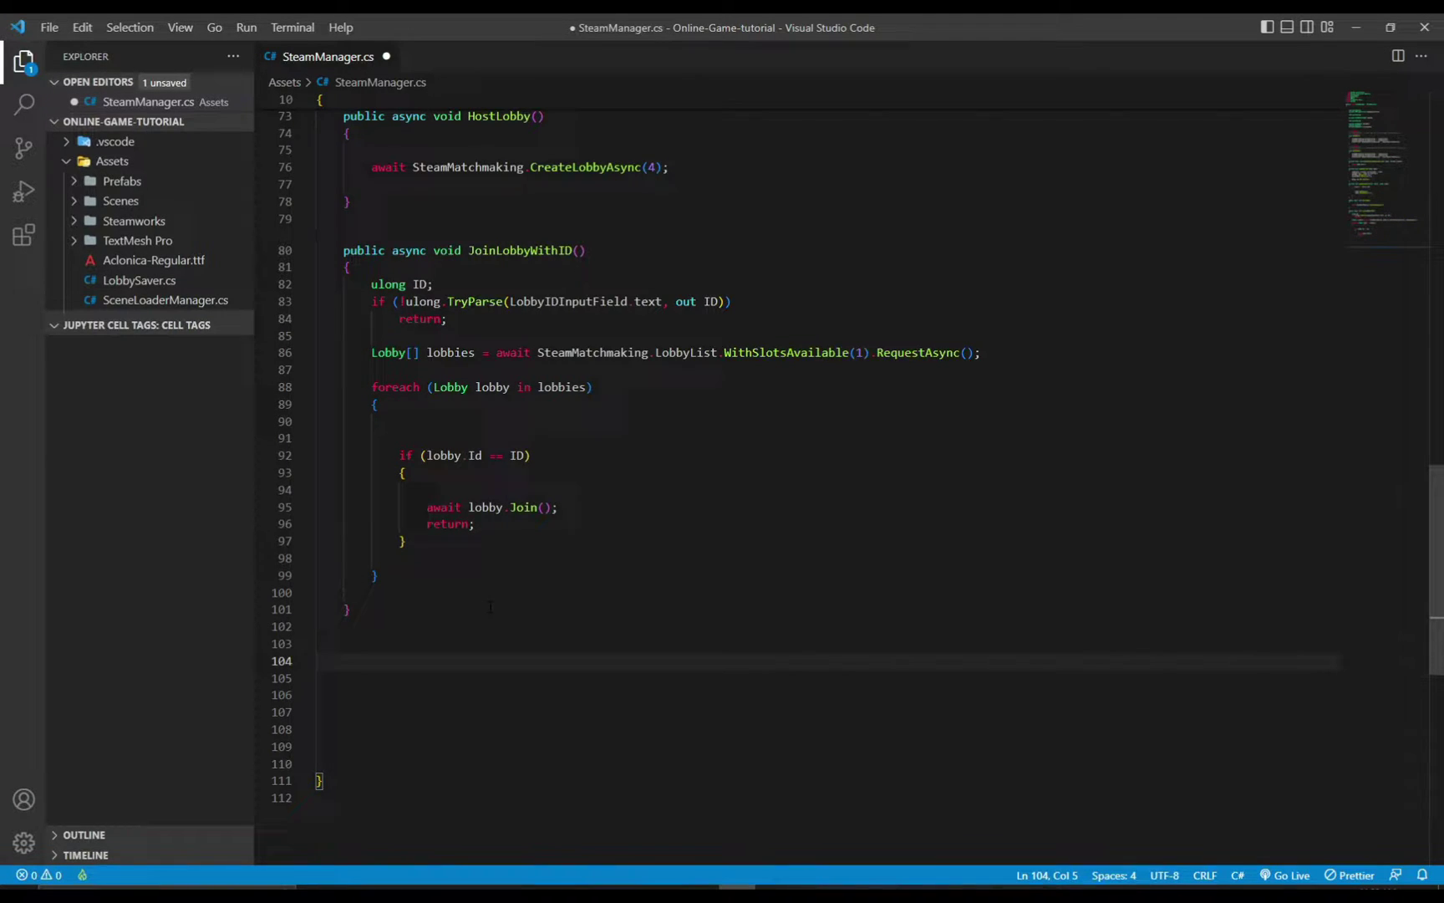
type("public void")
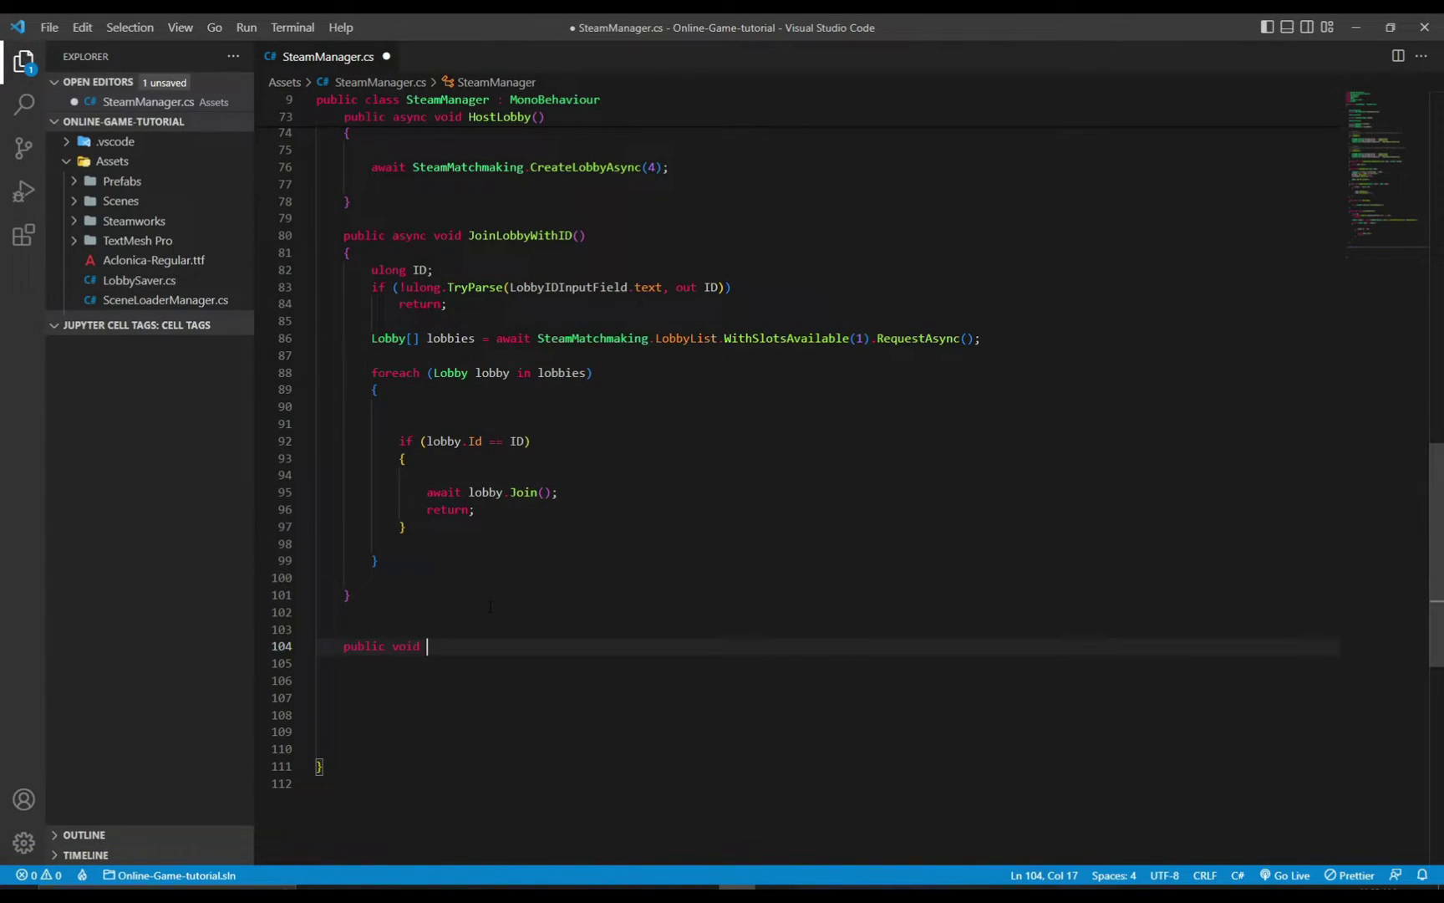
type("Coppy")
type("pyID()")
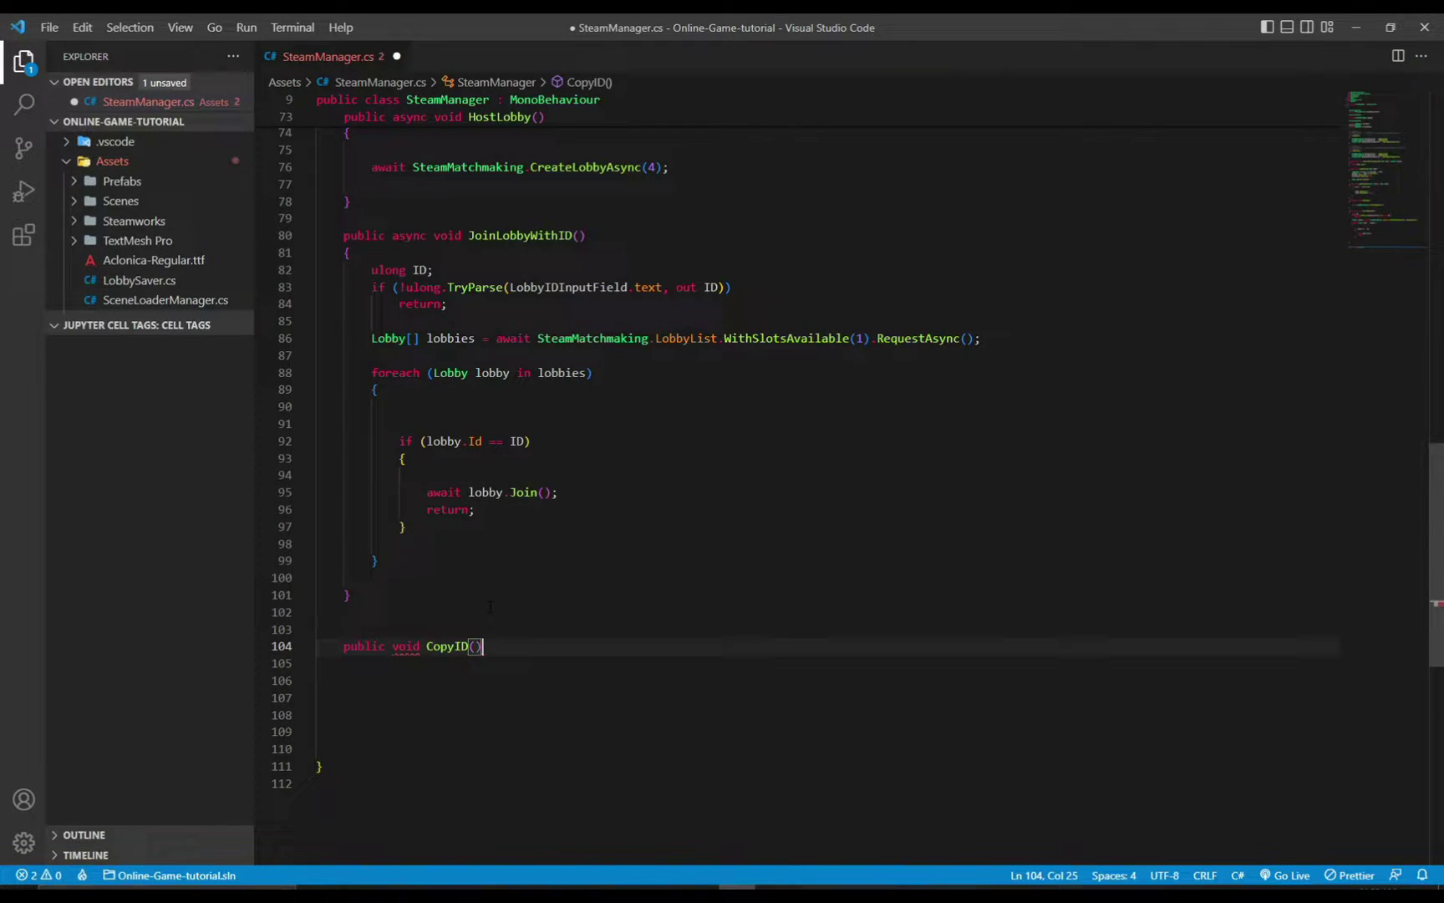
type("{")
key("Return")
key("Return")
key("Return")
type("te")
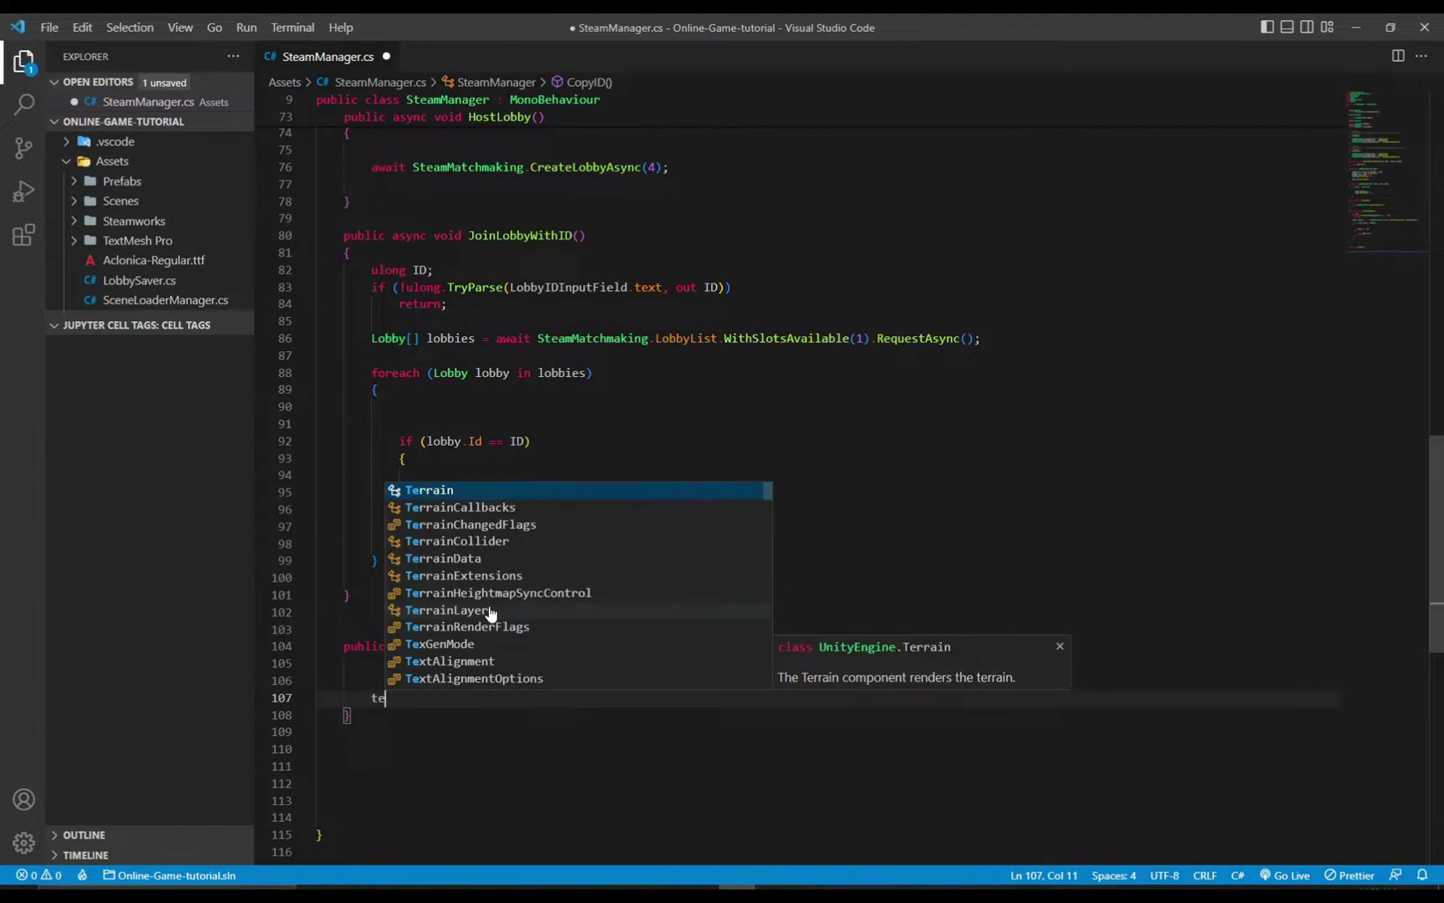
type("xted")
key("Tab")
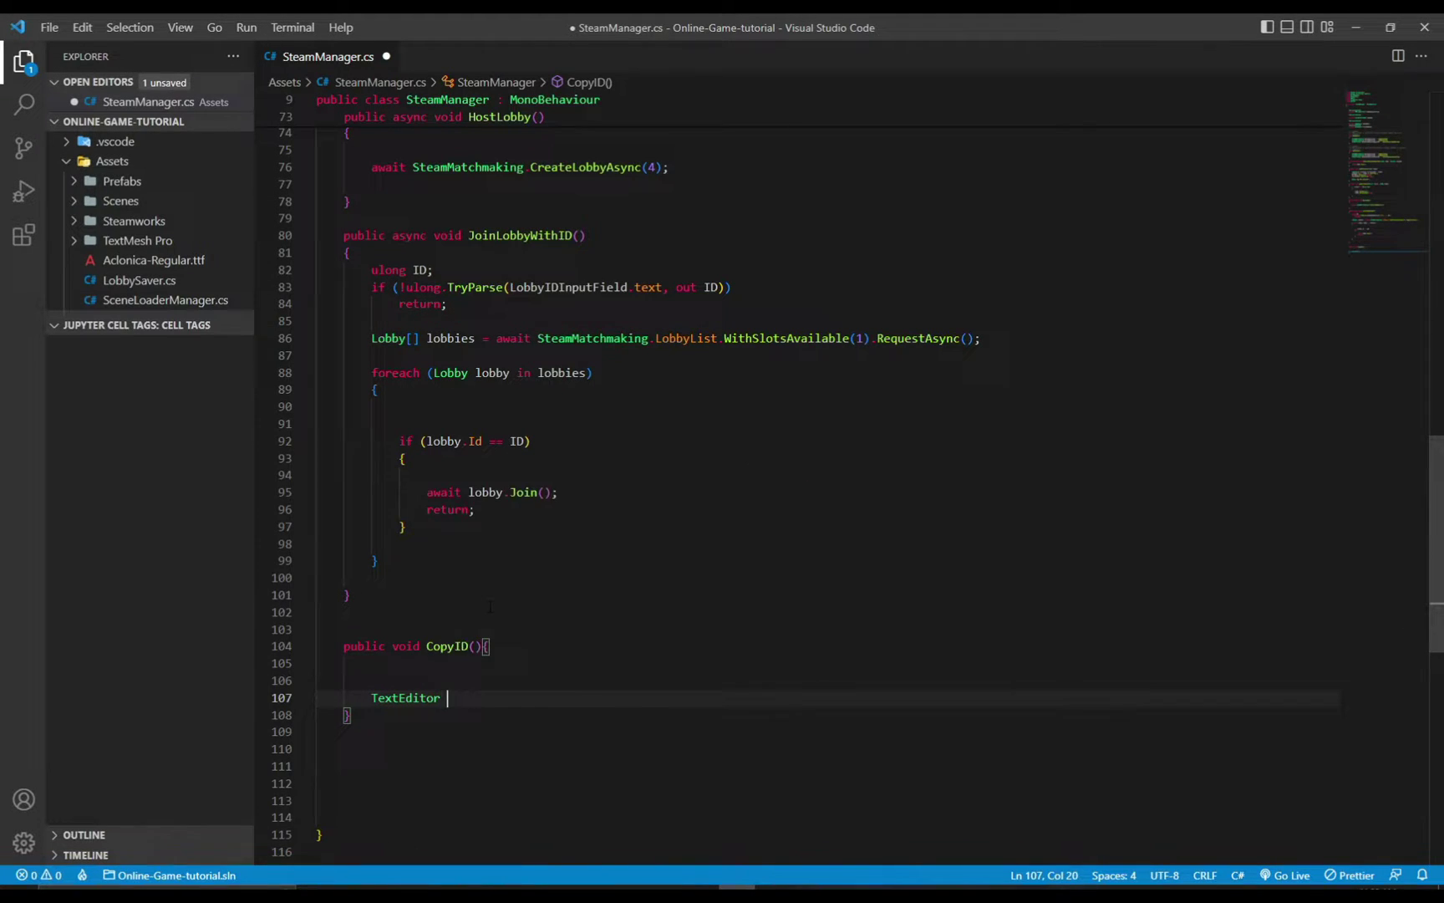
type("textEdi")
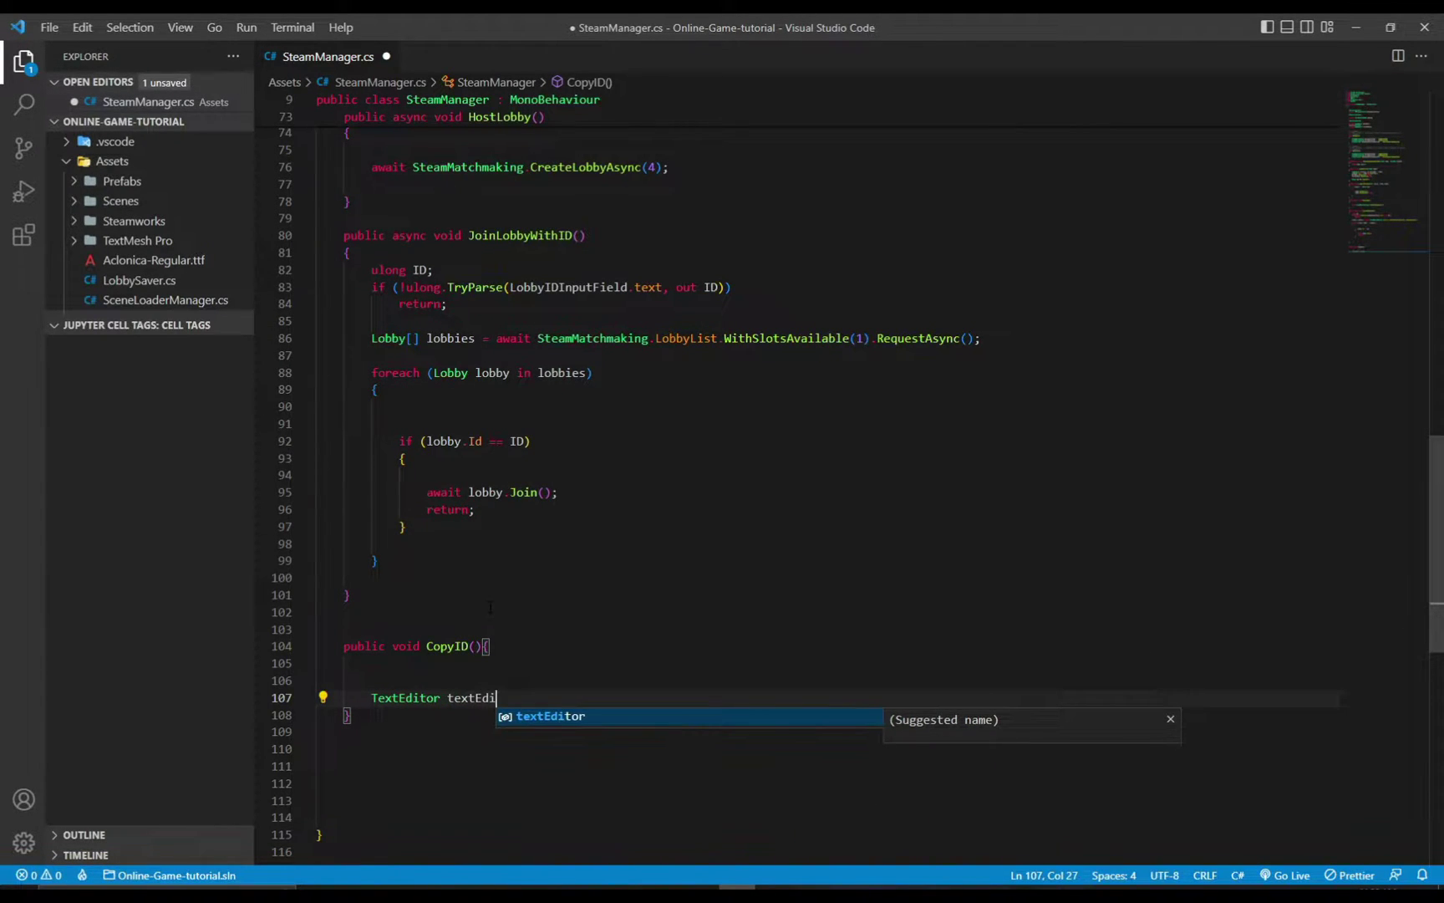
key("Tab")
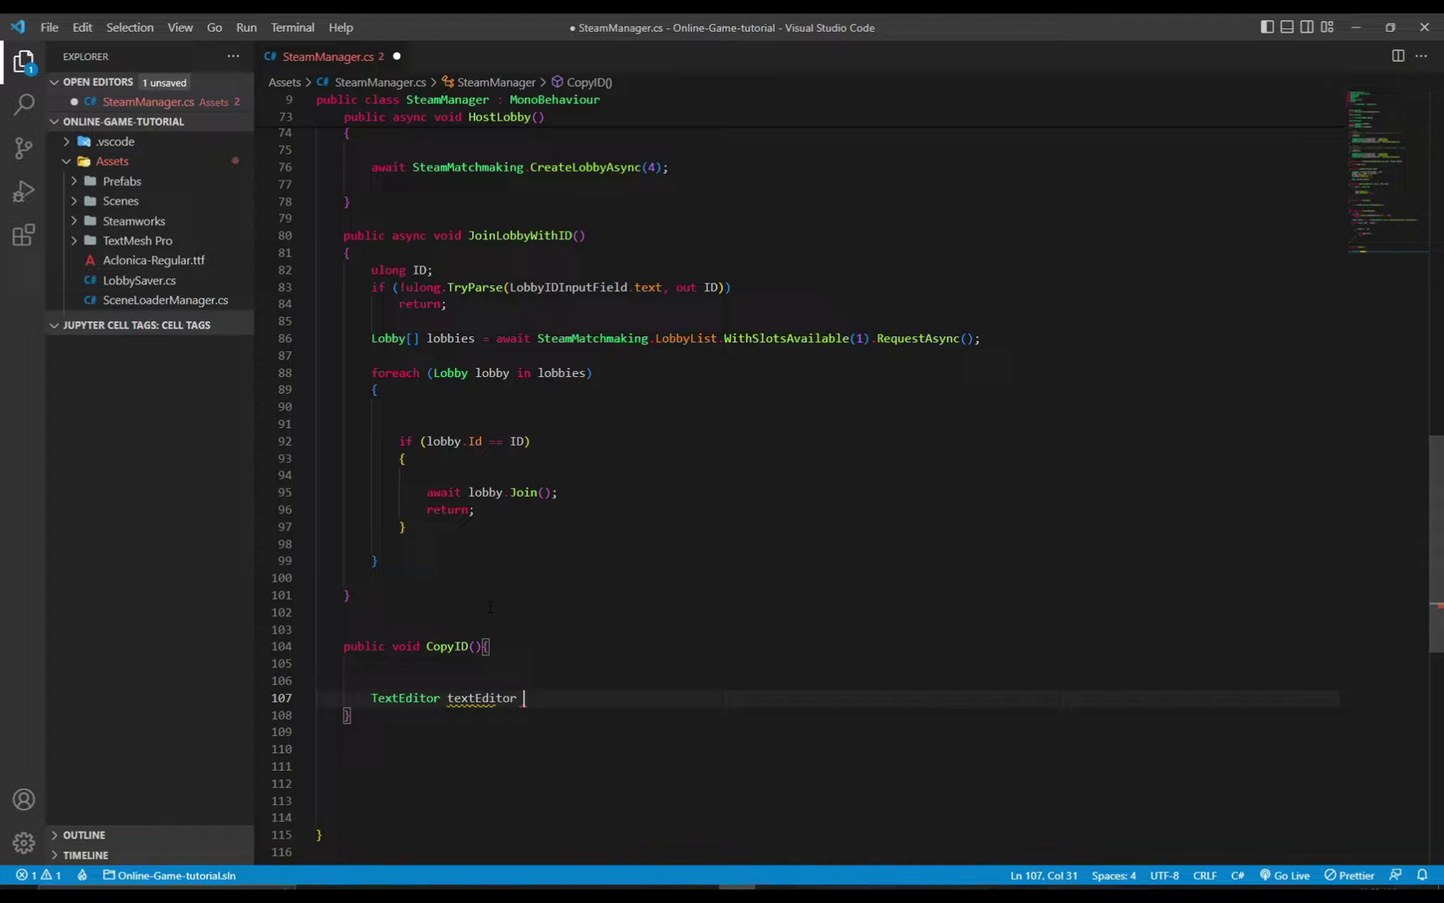
type("new TextEdi")
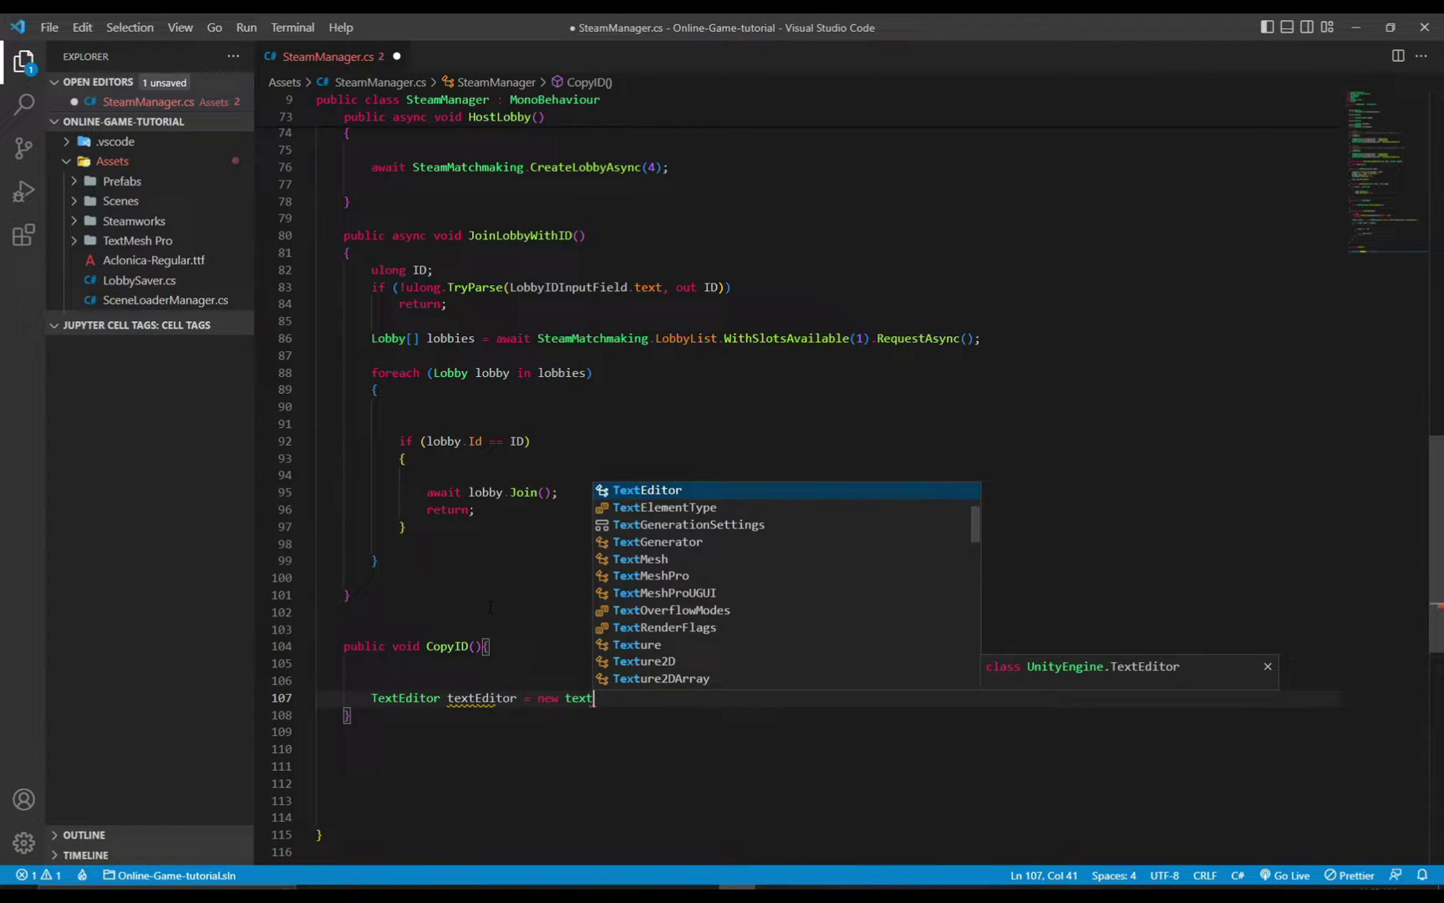
type("tor ()';")
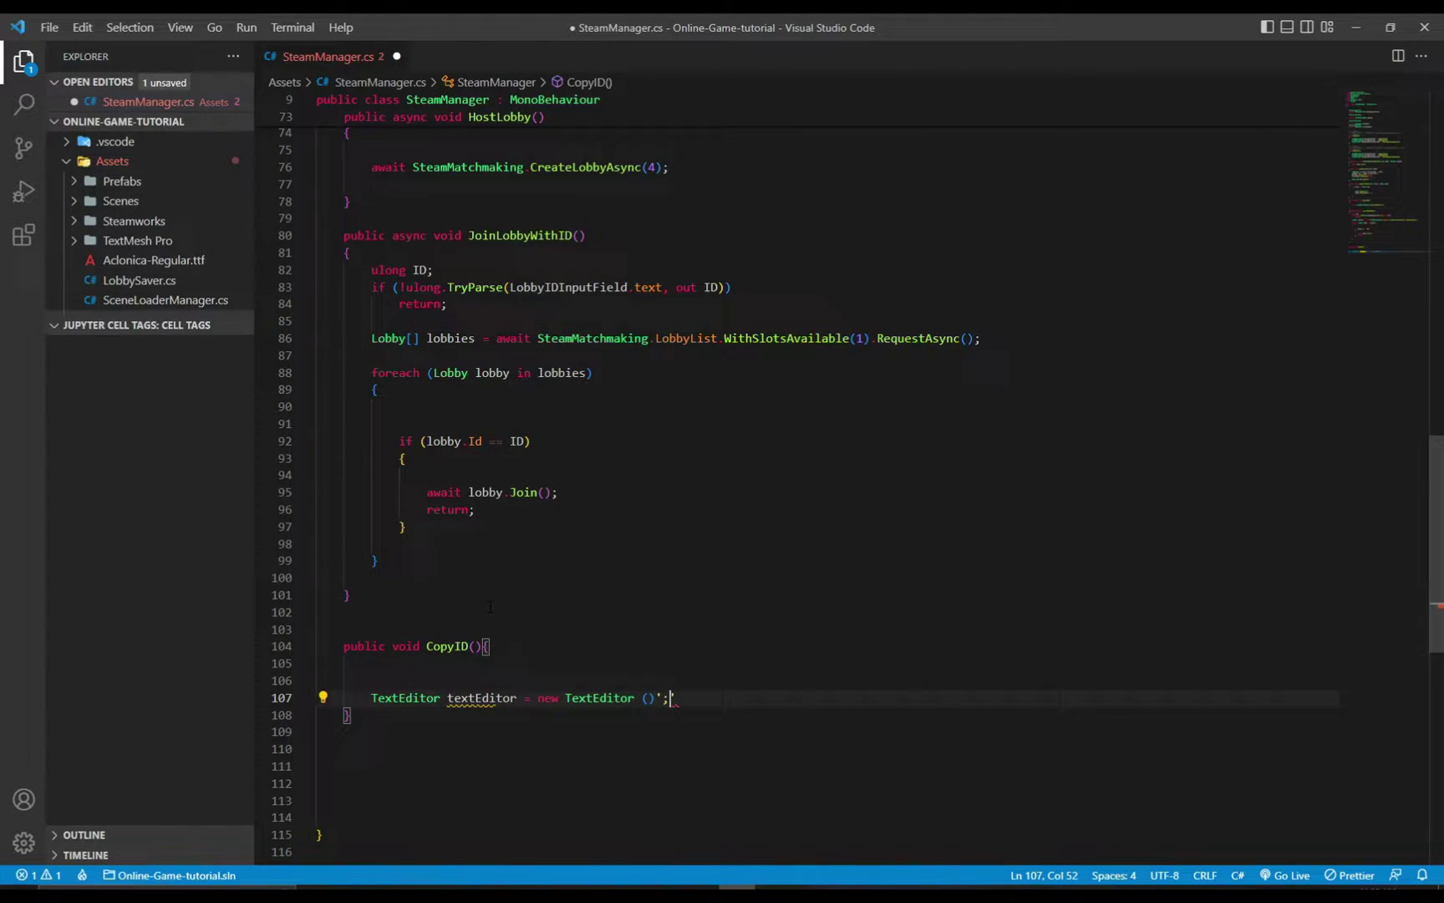
key("BackSpace")
key("BackSpace")
type(";")
key("Return")
key("ctrl+s")
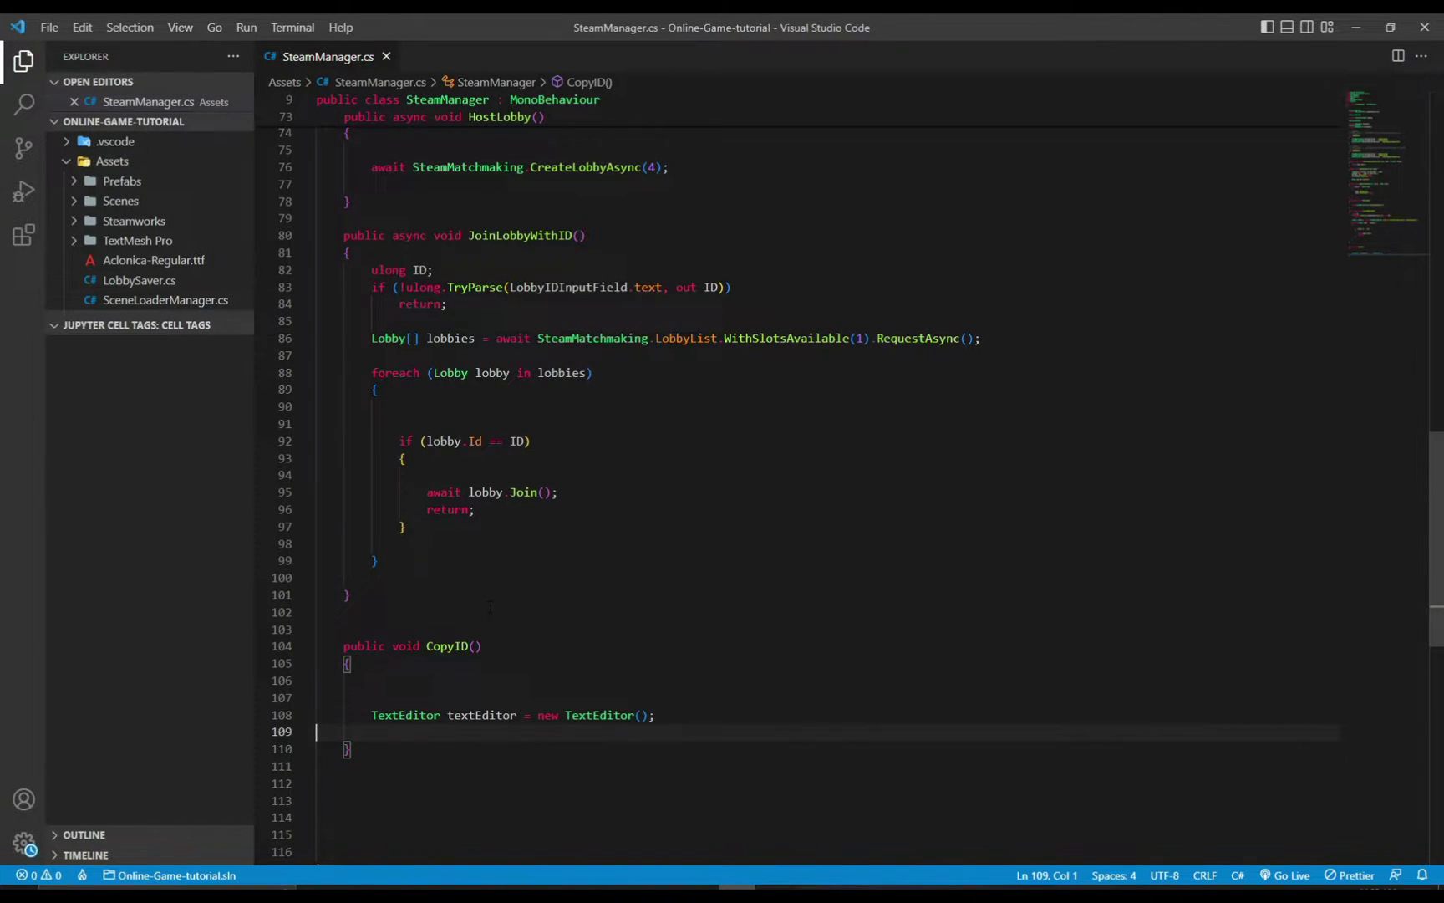
Set textEditor.text to LobbyID.text inside CopyID.
key("Tab")
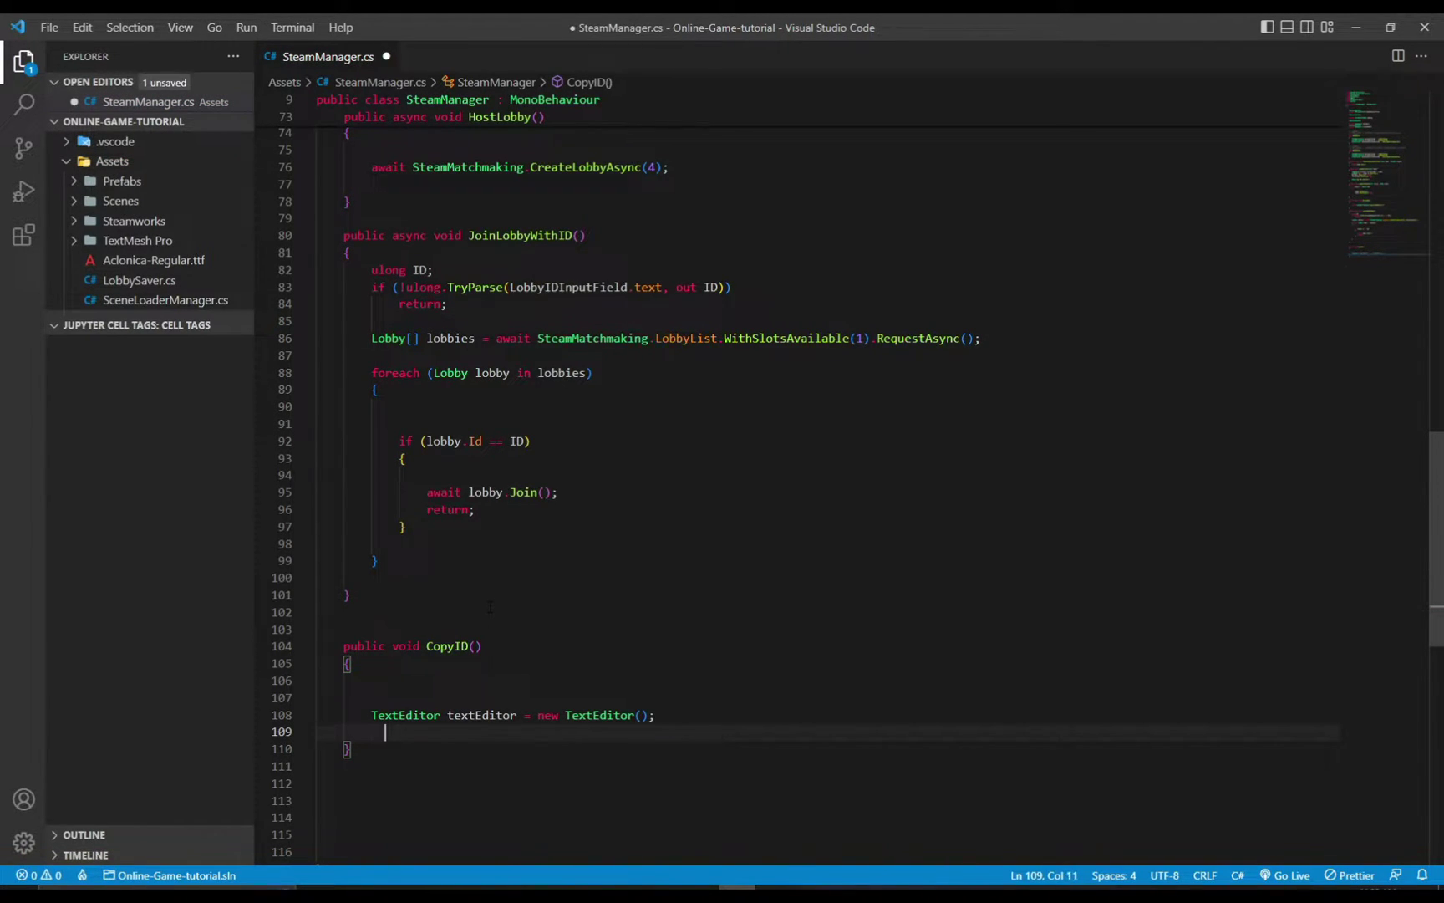
type("texted")
key("Tab")
type(".text = ")
type("lob")
key("Tab")
type(".")
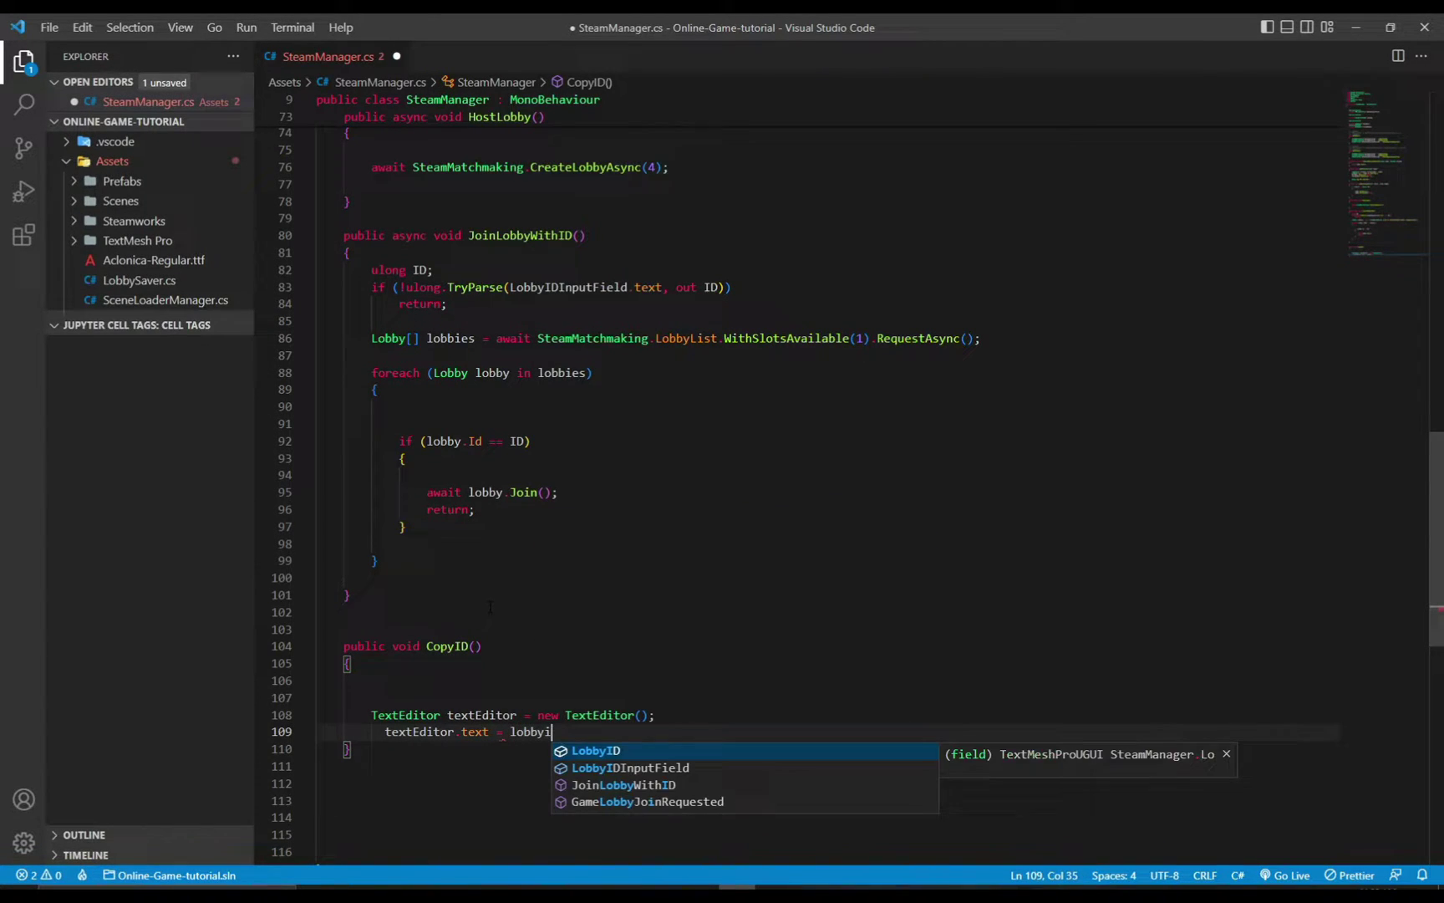
type("te")
key("Tab")
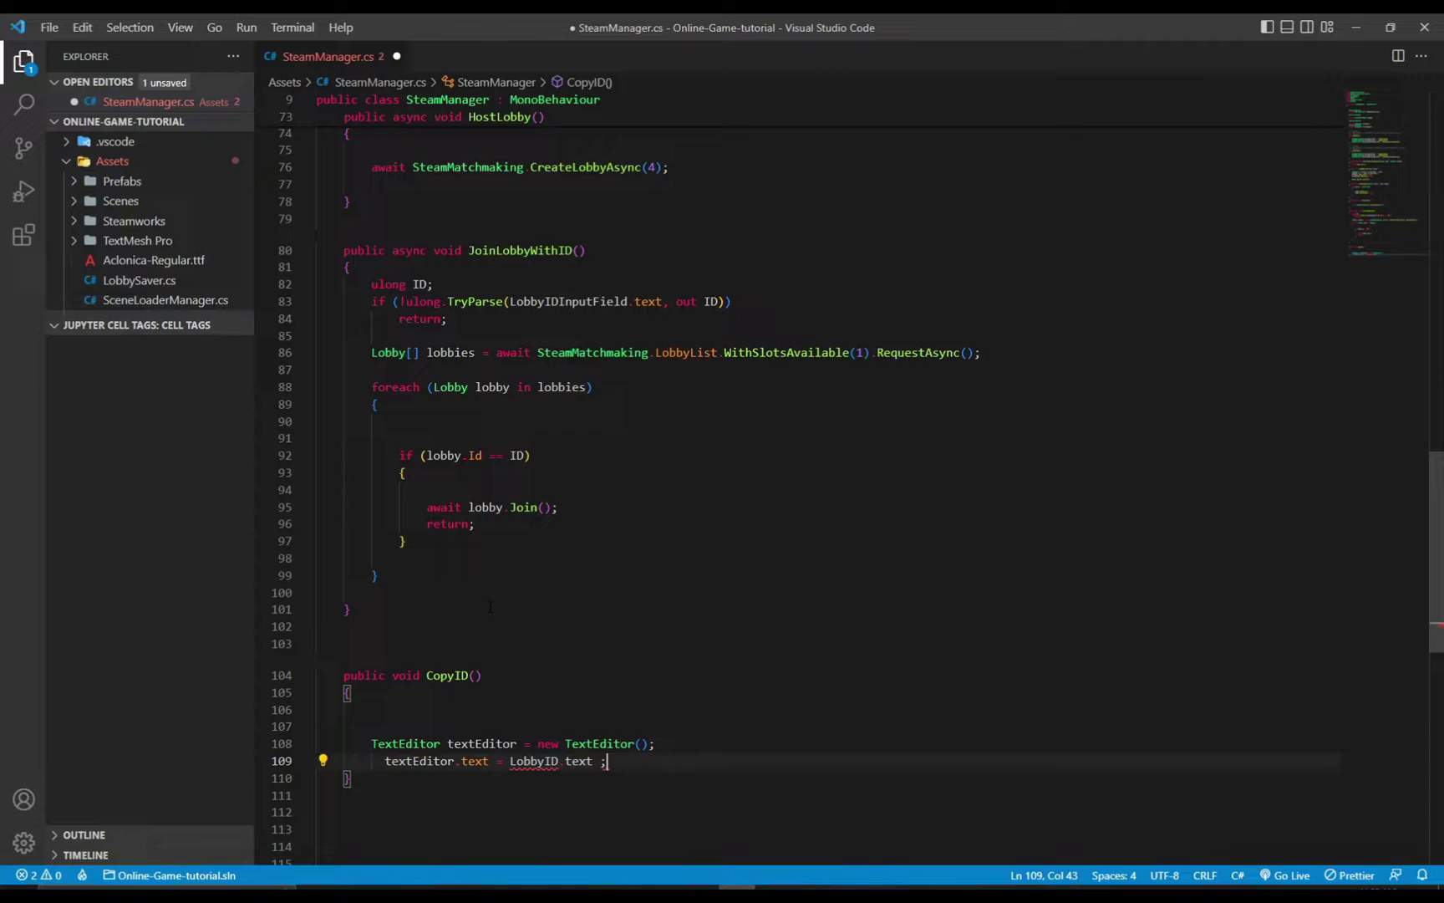
key("Return")
type("te")
Call textEditor.SelectAll() and textEditor.Copy(), then save SteamManager.cs.
key("Tab")
type(".")
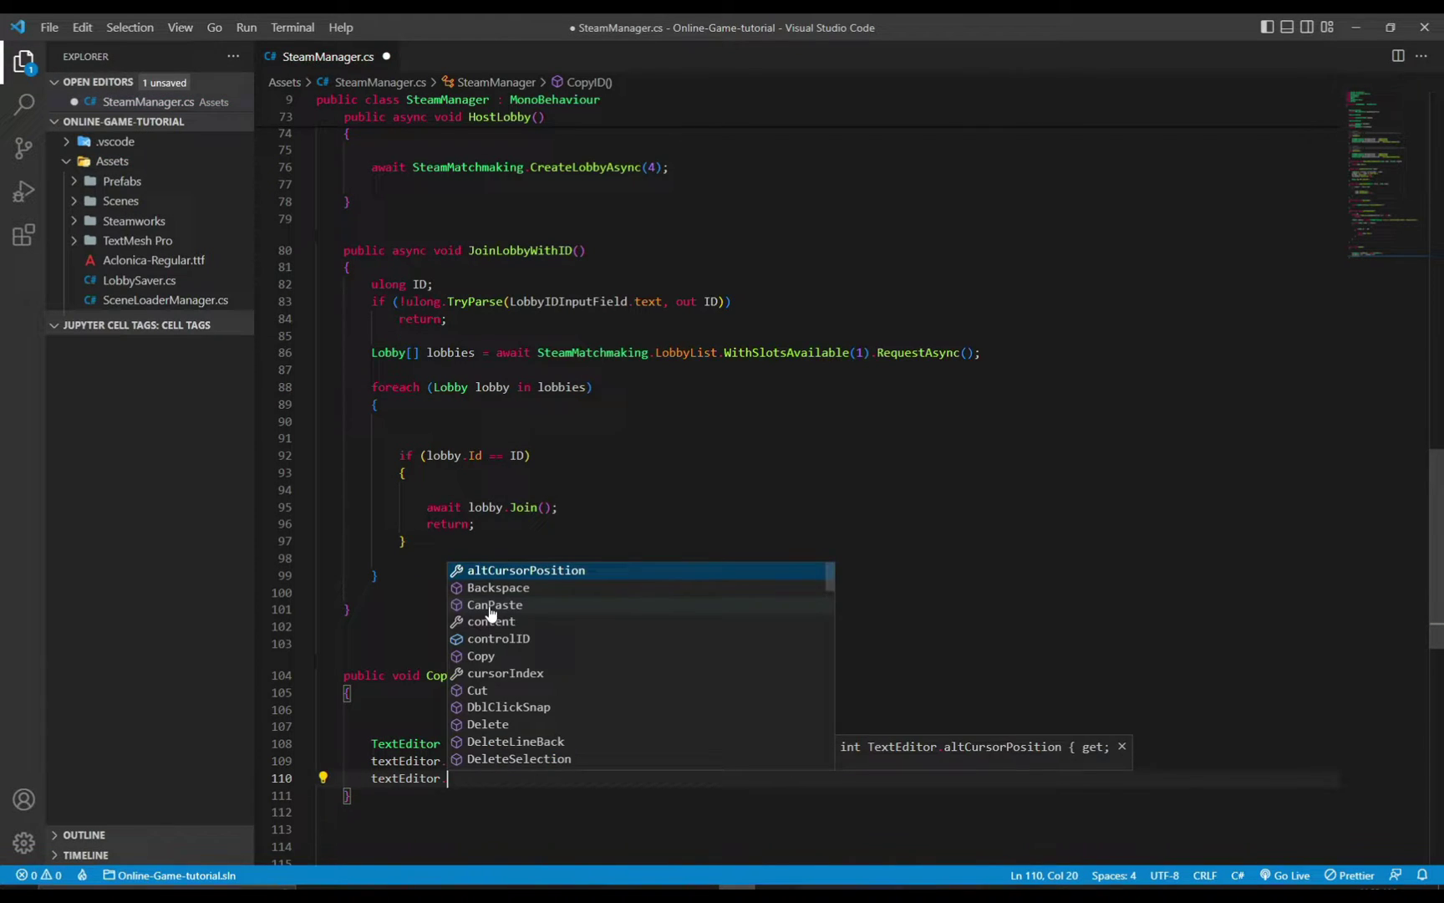
type("sel")
key("Tab")
type("();")
key("Return")
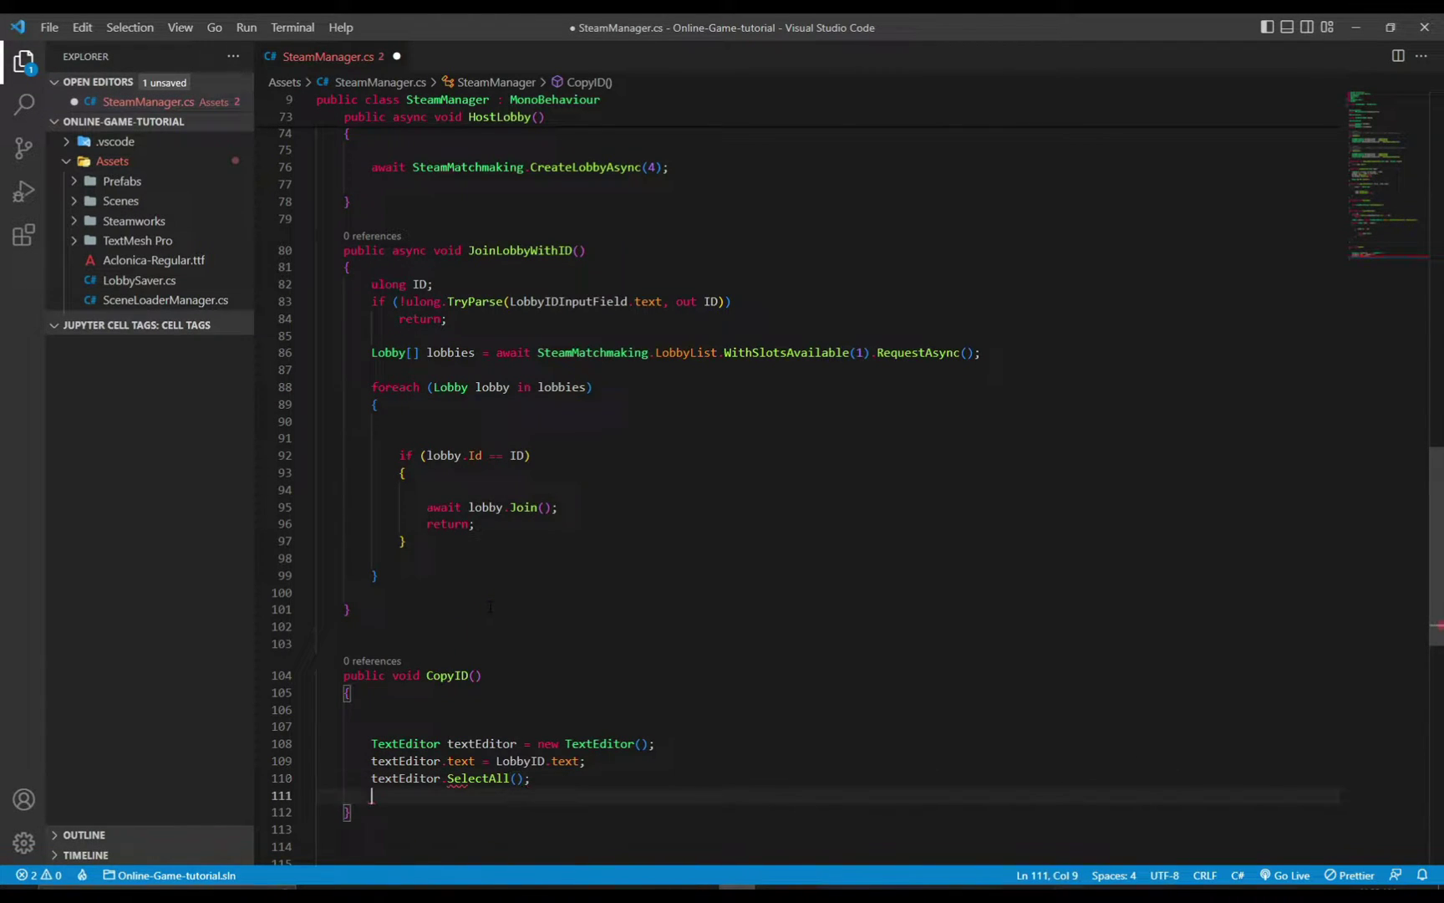
type("text")
key("Tab")
type(".")
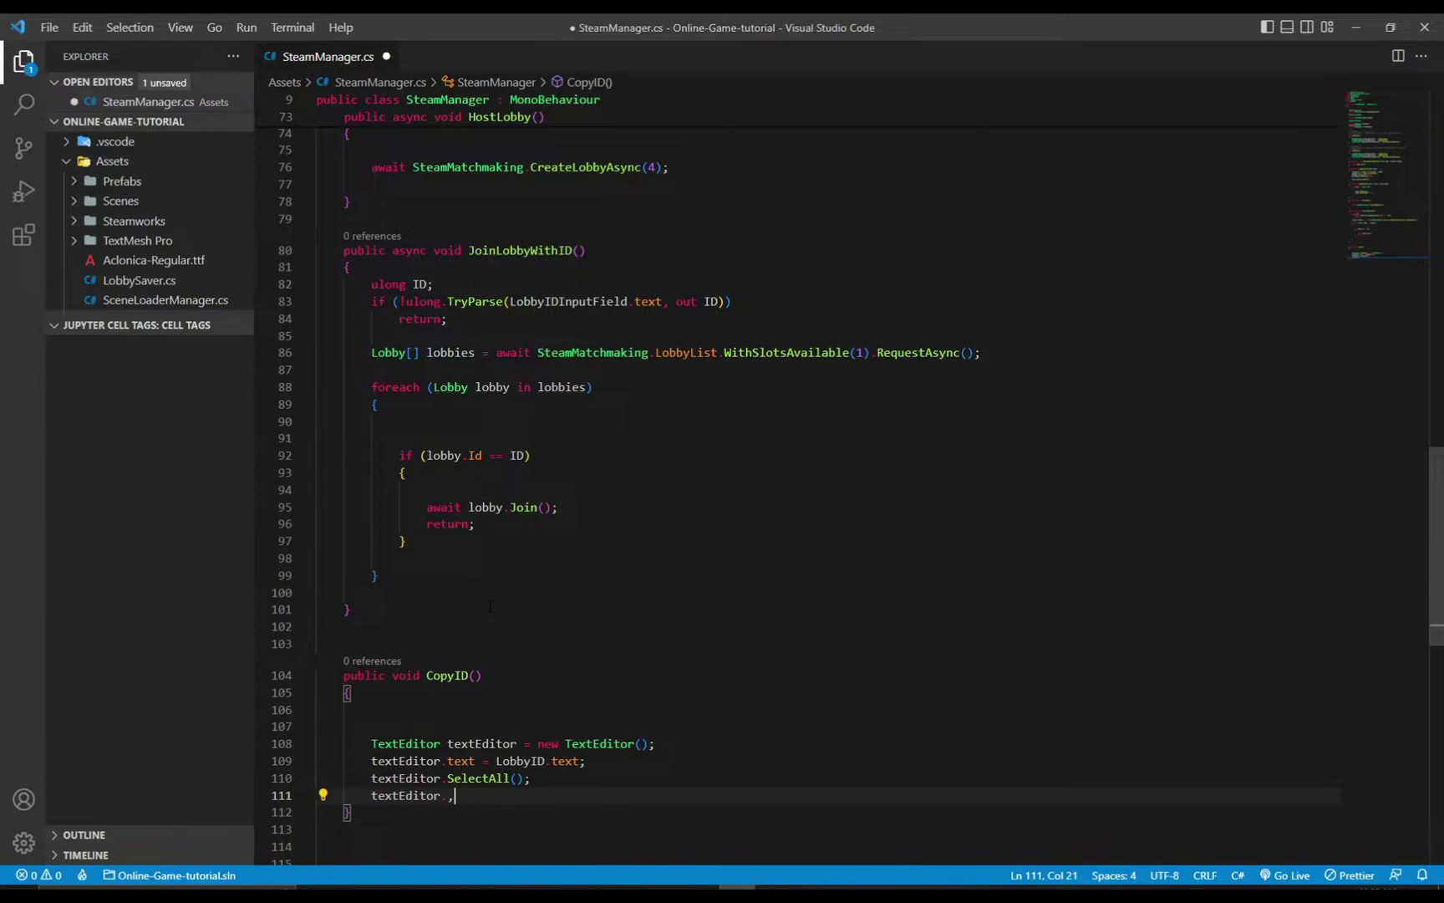
key("BackSpace")
type("cop")
key("Tab")
type("();")
key("ctrl+s")
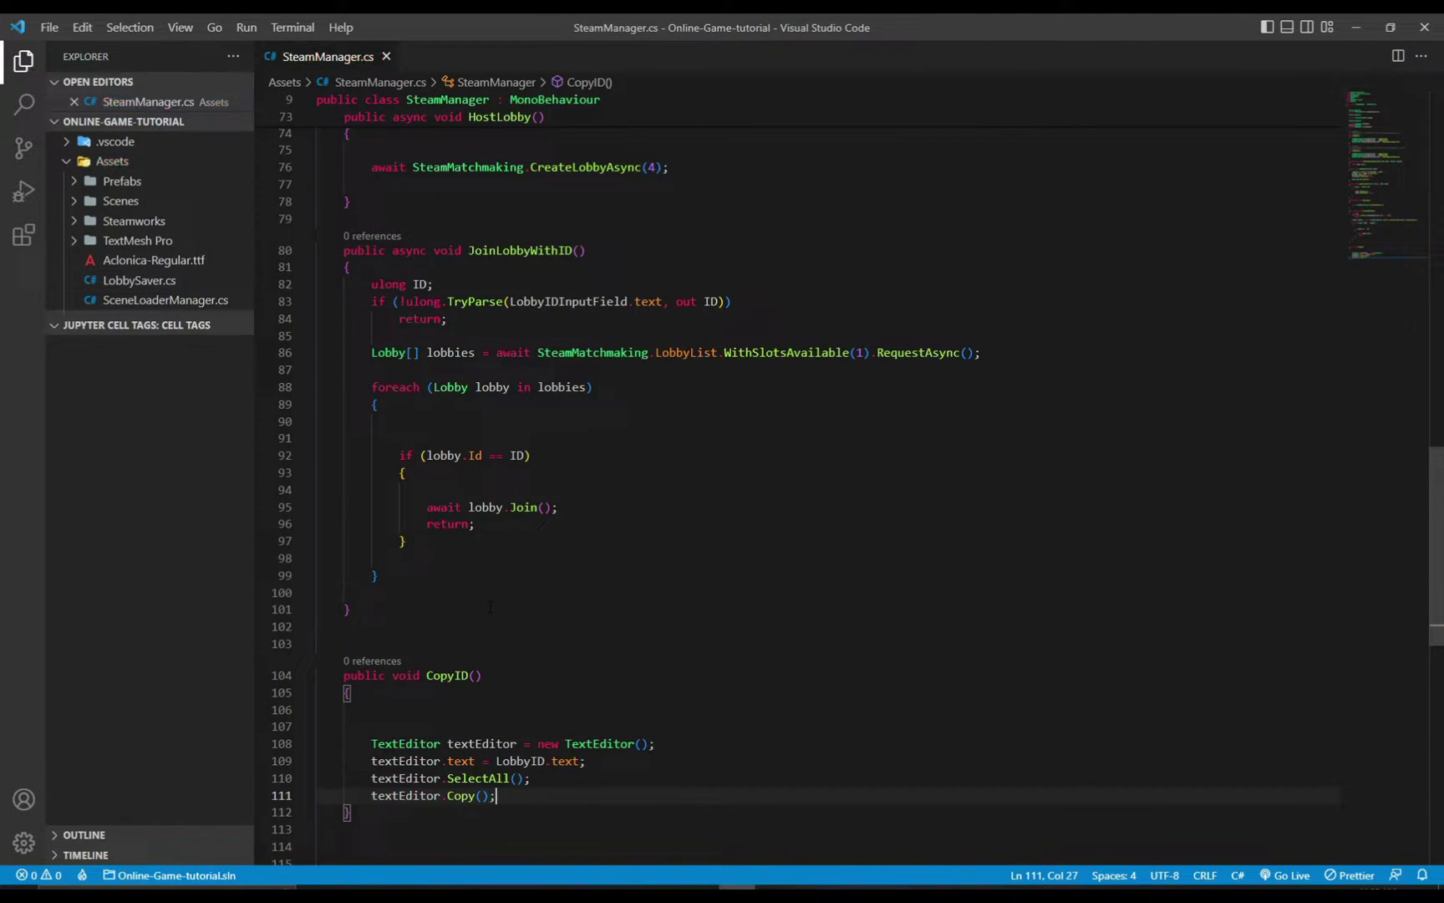
Delete the extra blank line in CopyID and make room for a new method below it.
key("Up")
key("Up")
key("Up")
key("ctrl+shift+k")
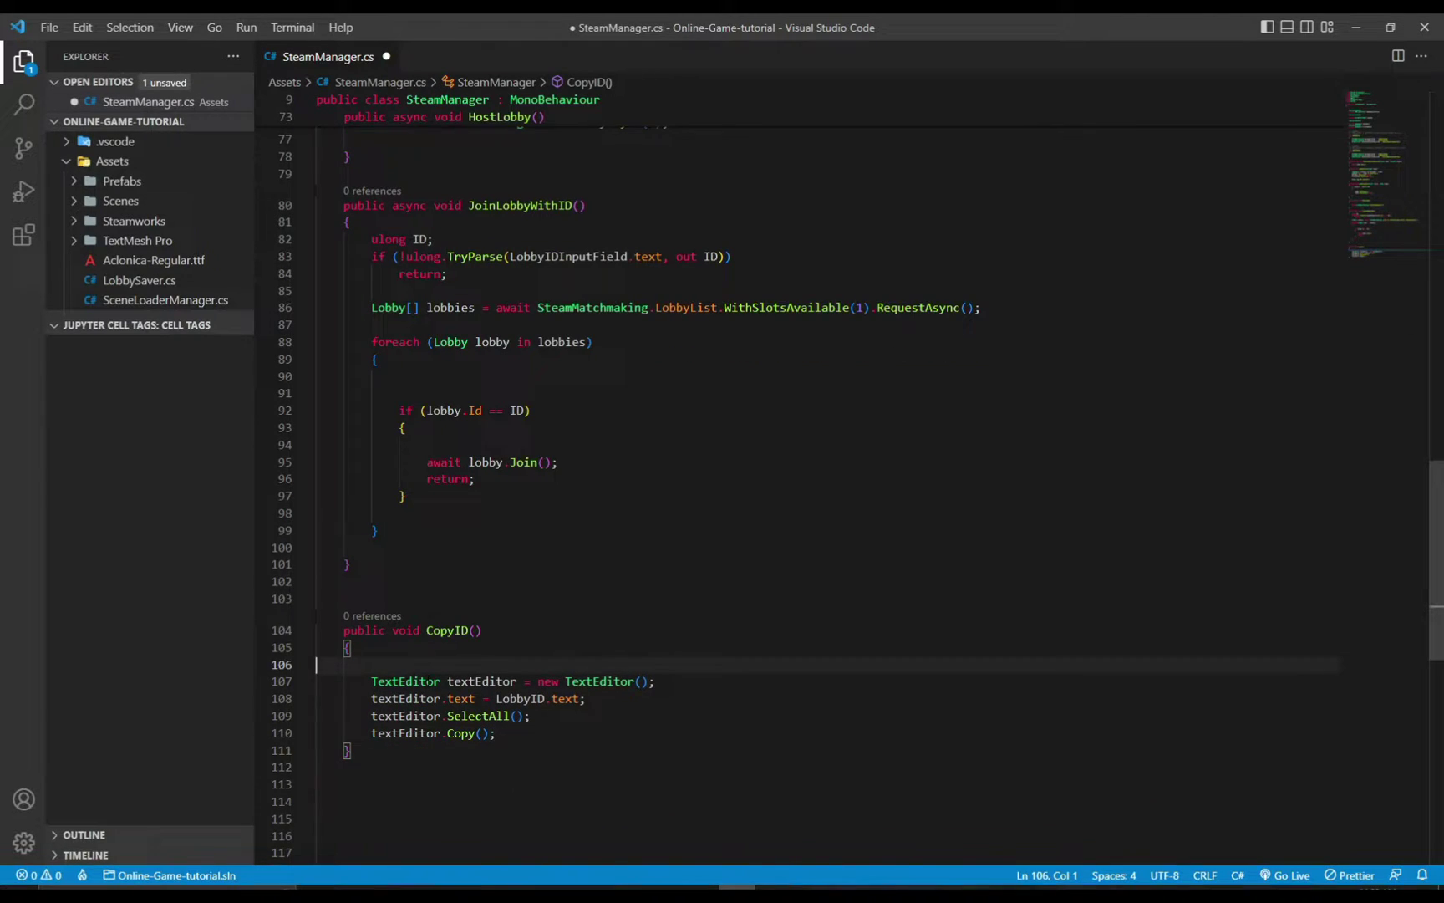
key("Down")
key("Down")
key("Down")
key("End")
key("Return")
key("Return")
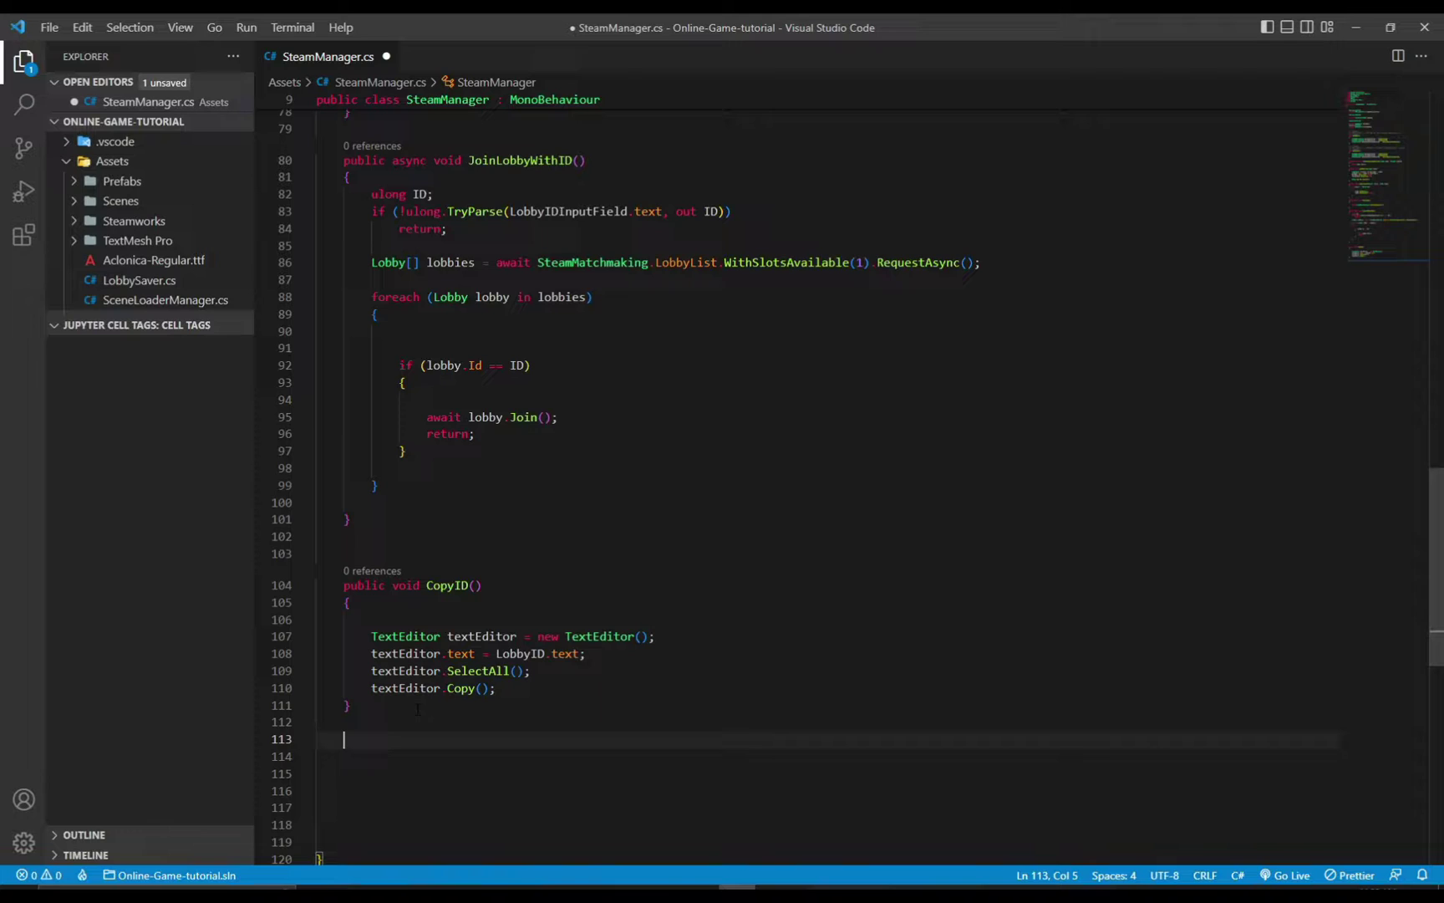
type("public v")
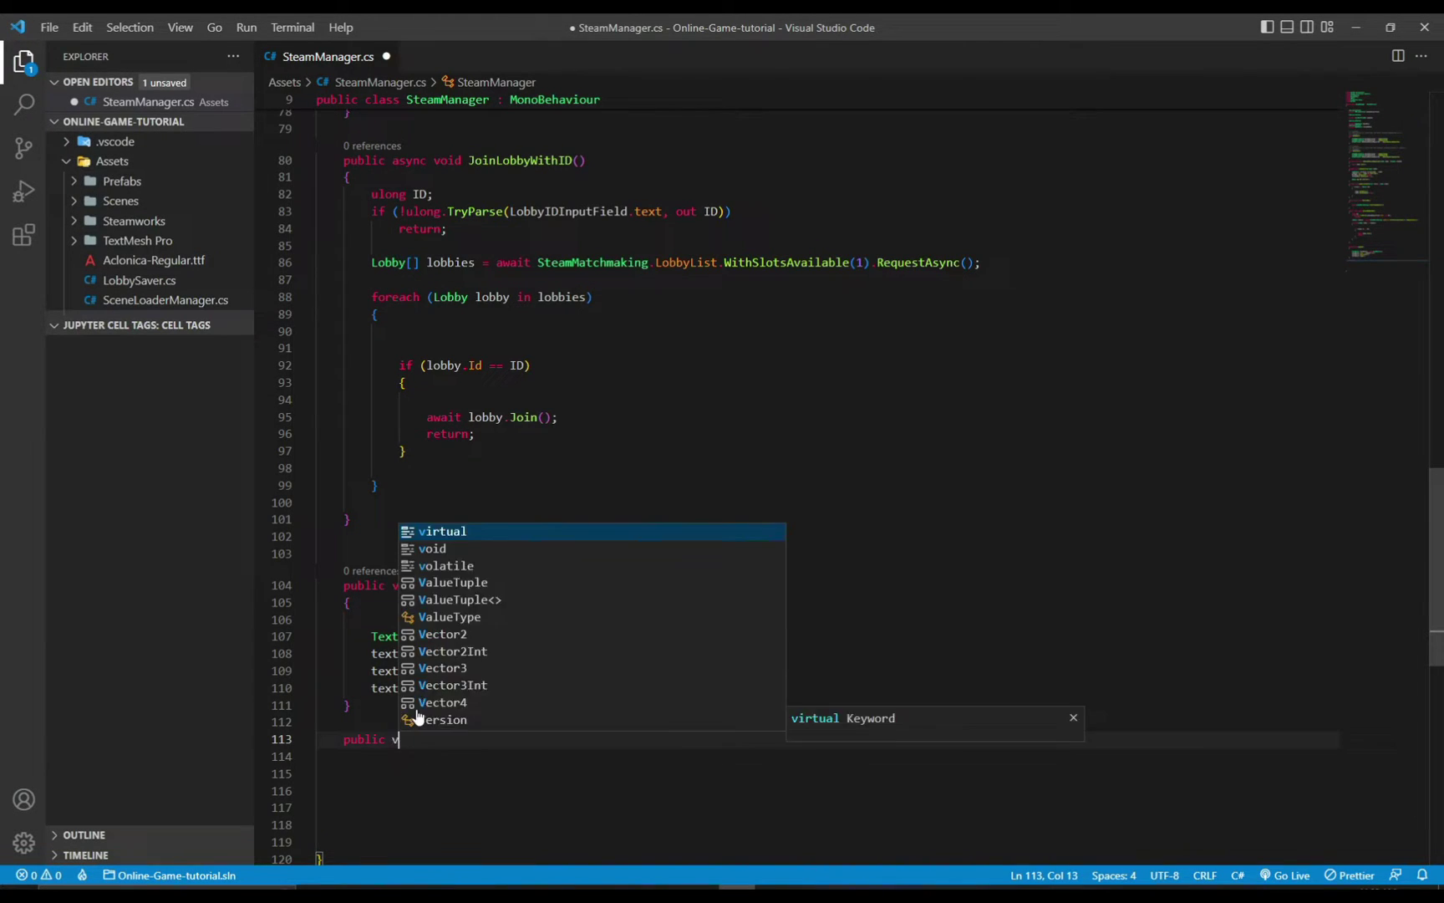
type("oid LeaveLo")
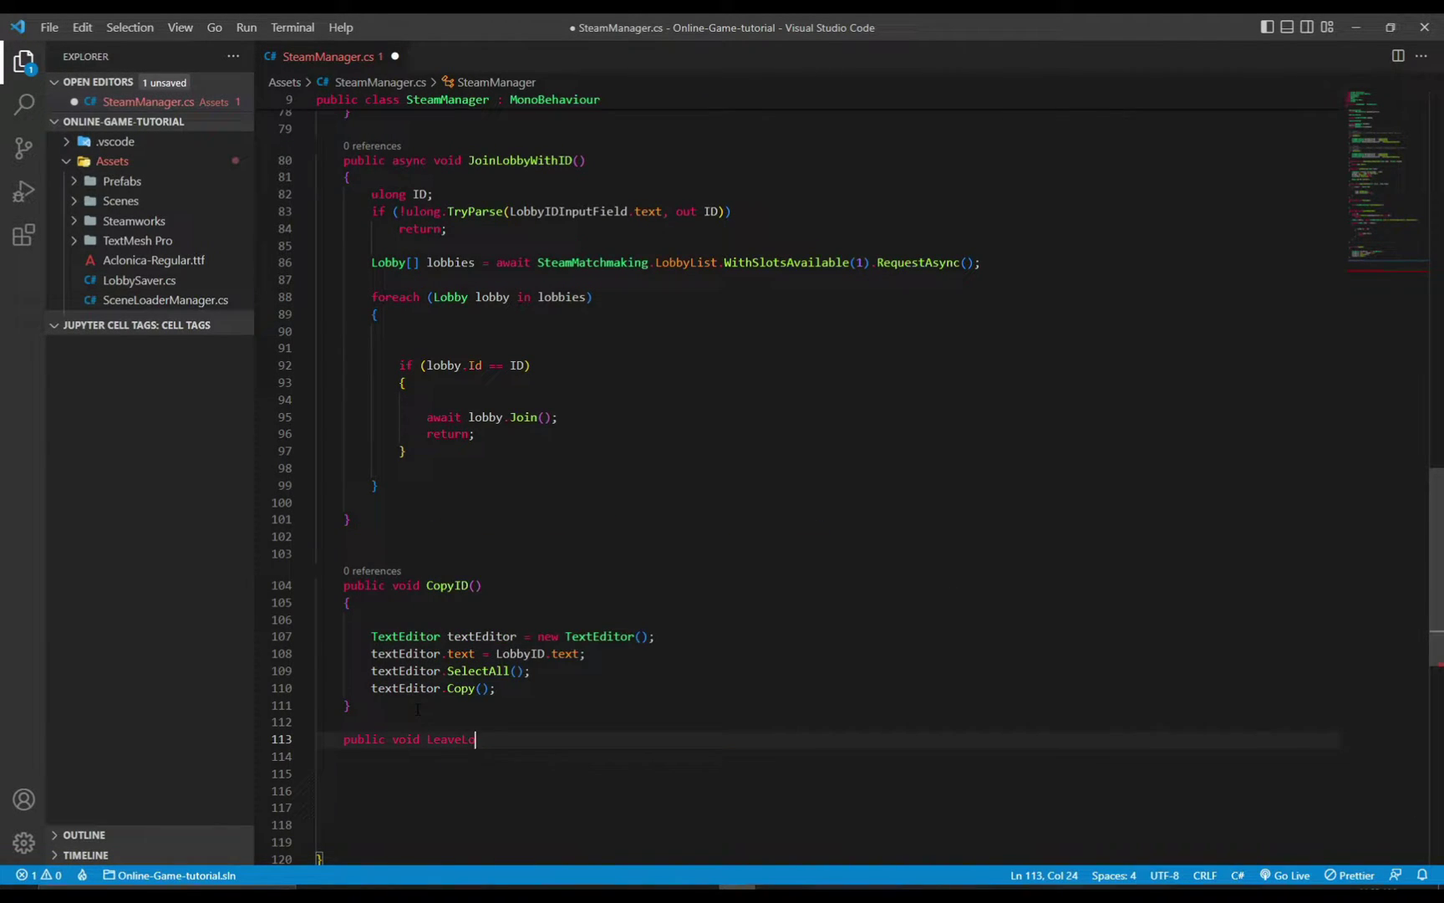
type("bby(){")
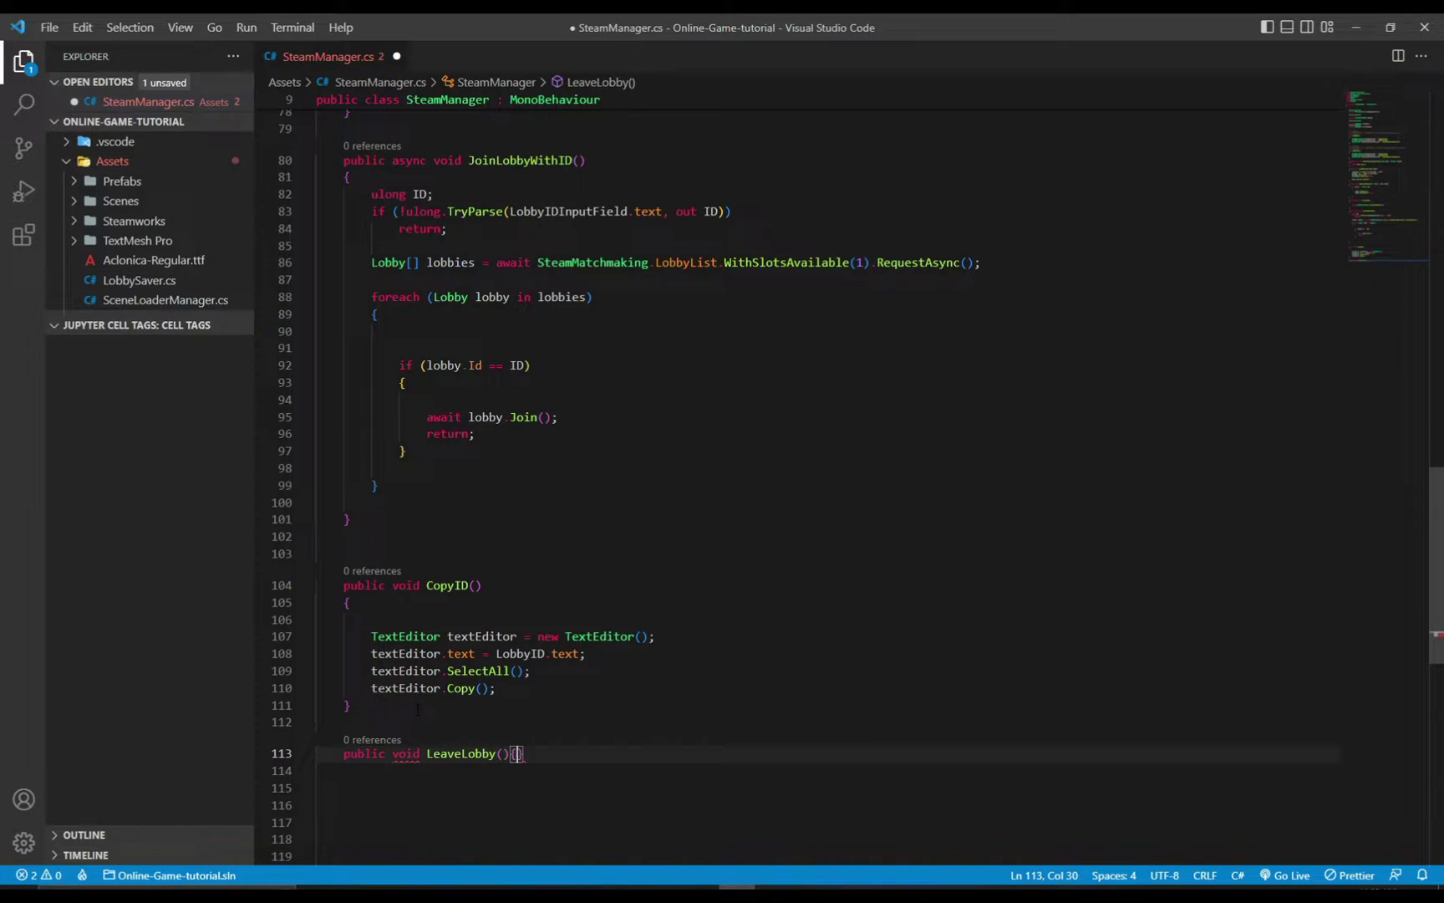
Write LeaveLobby() calling LobbySaver.instance.currentLobby Leave(), and reformat it.
key("Return")
type("LobbySaver")
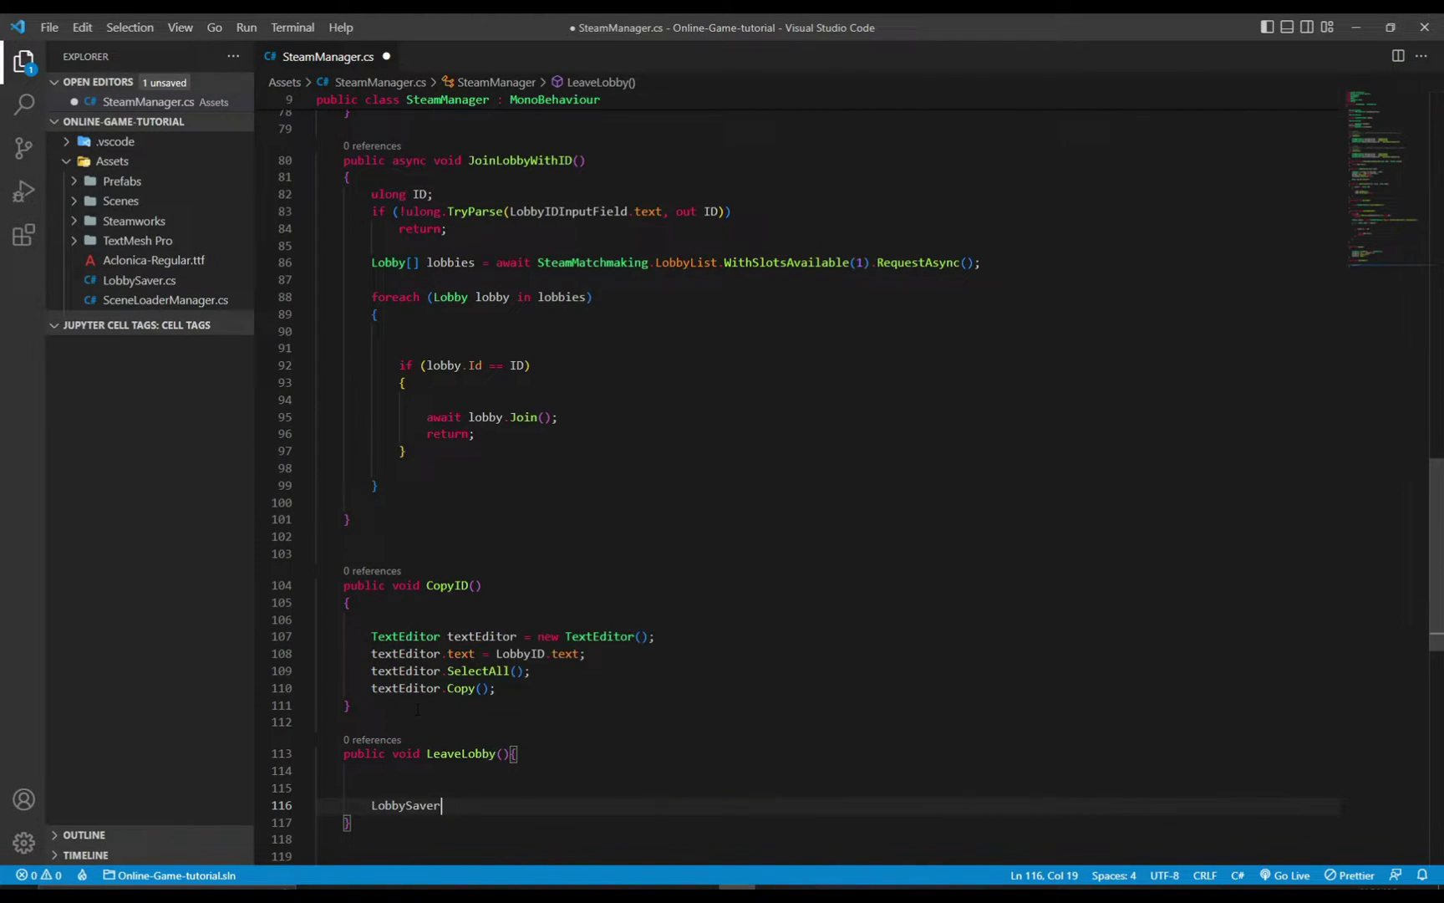
type(".instance")
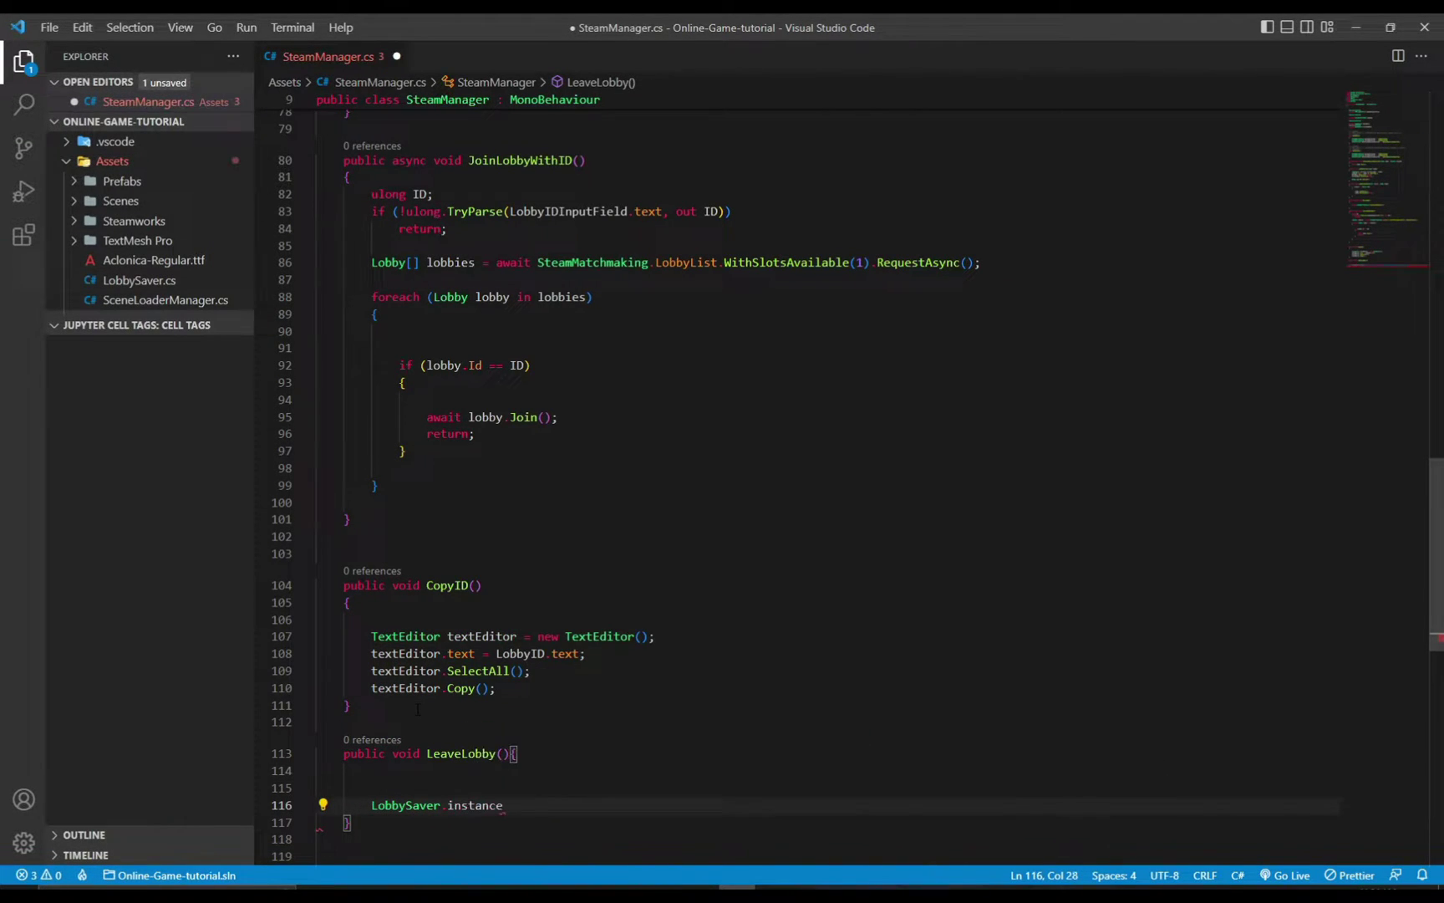
type(".cur")
key("Tab")
type(".Leave();")
key("BackSpace")
key("Down")
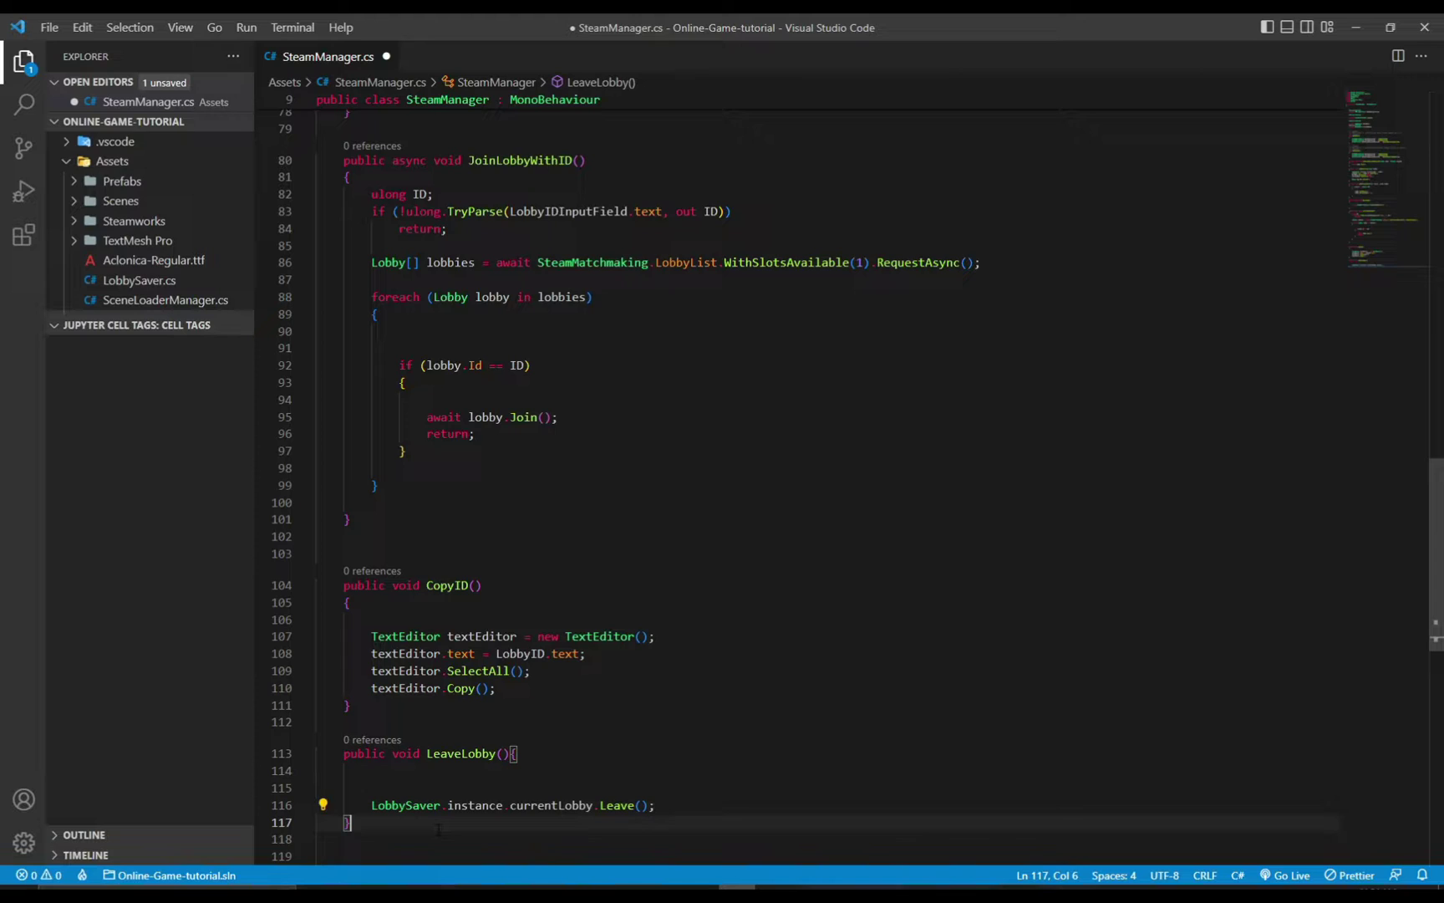
key("shift+alt+f")
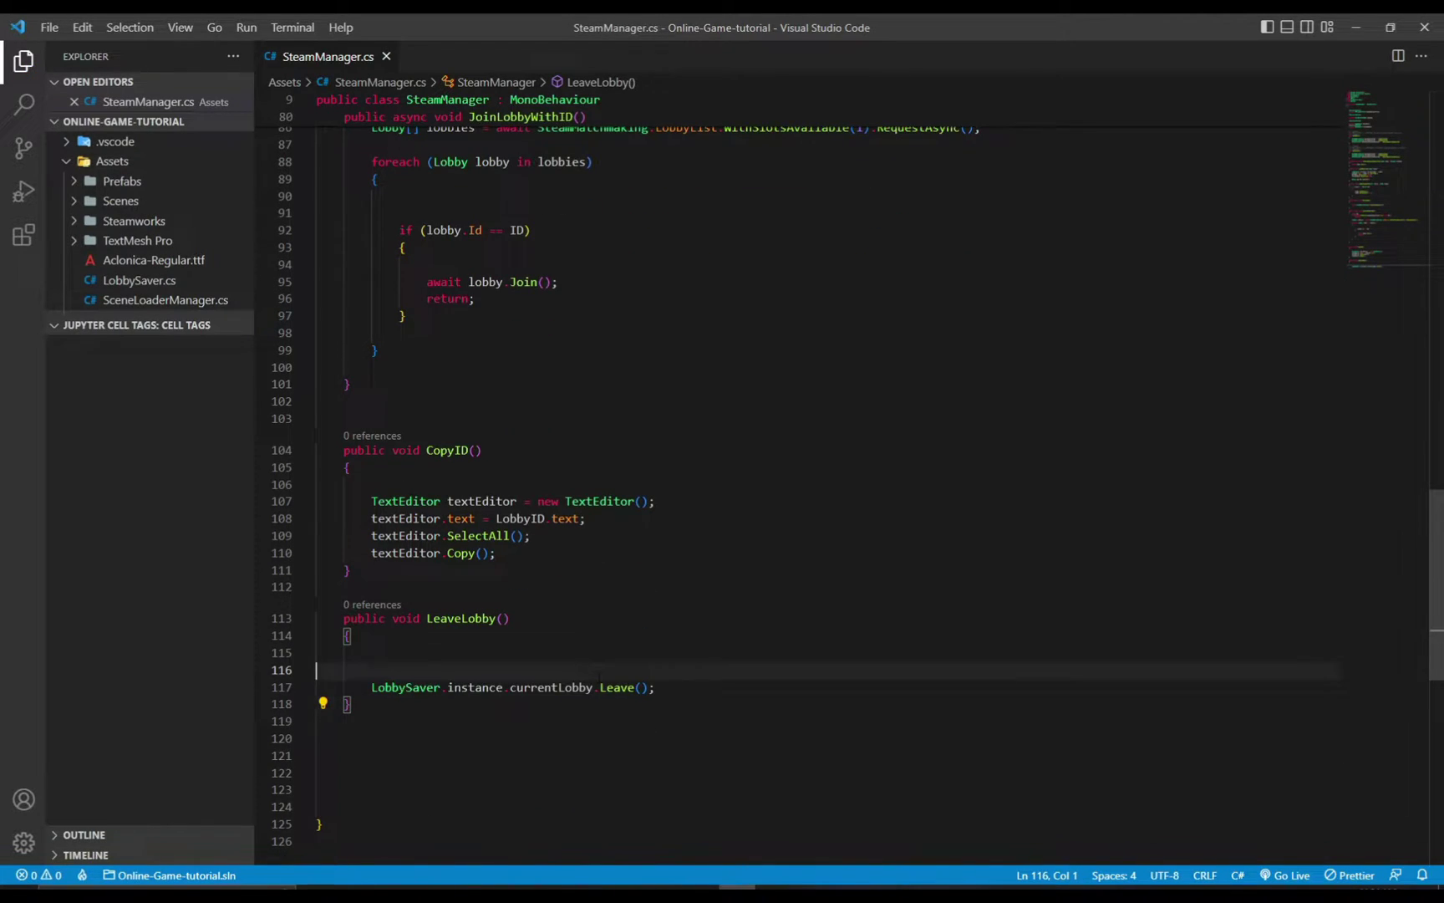
Add a new line after the Leave call and blank lines below LeaveLobby.
key("Up")
key("Up")
key("Down")
key("ctrl+Right")
key("ctrl+Right")
key("ctrl+Right")
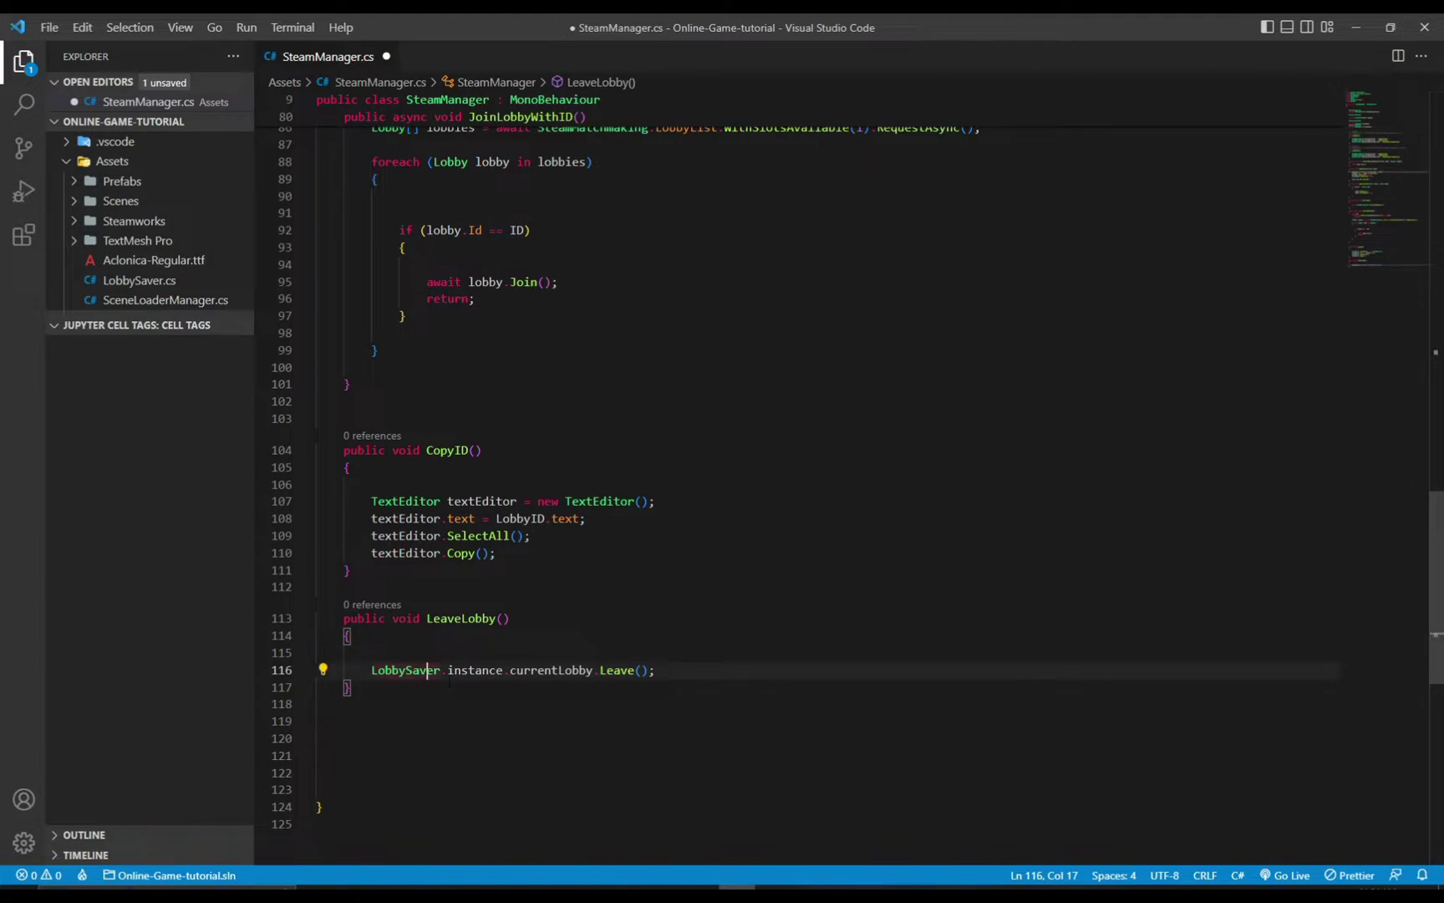
key("ctrl+Left")
key("Down")
key("Up")
key("Down")
left_click(718, 674)
key("Return")
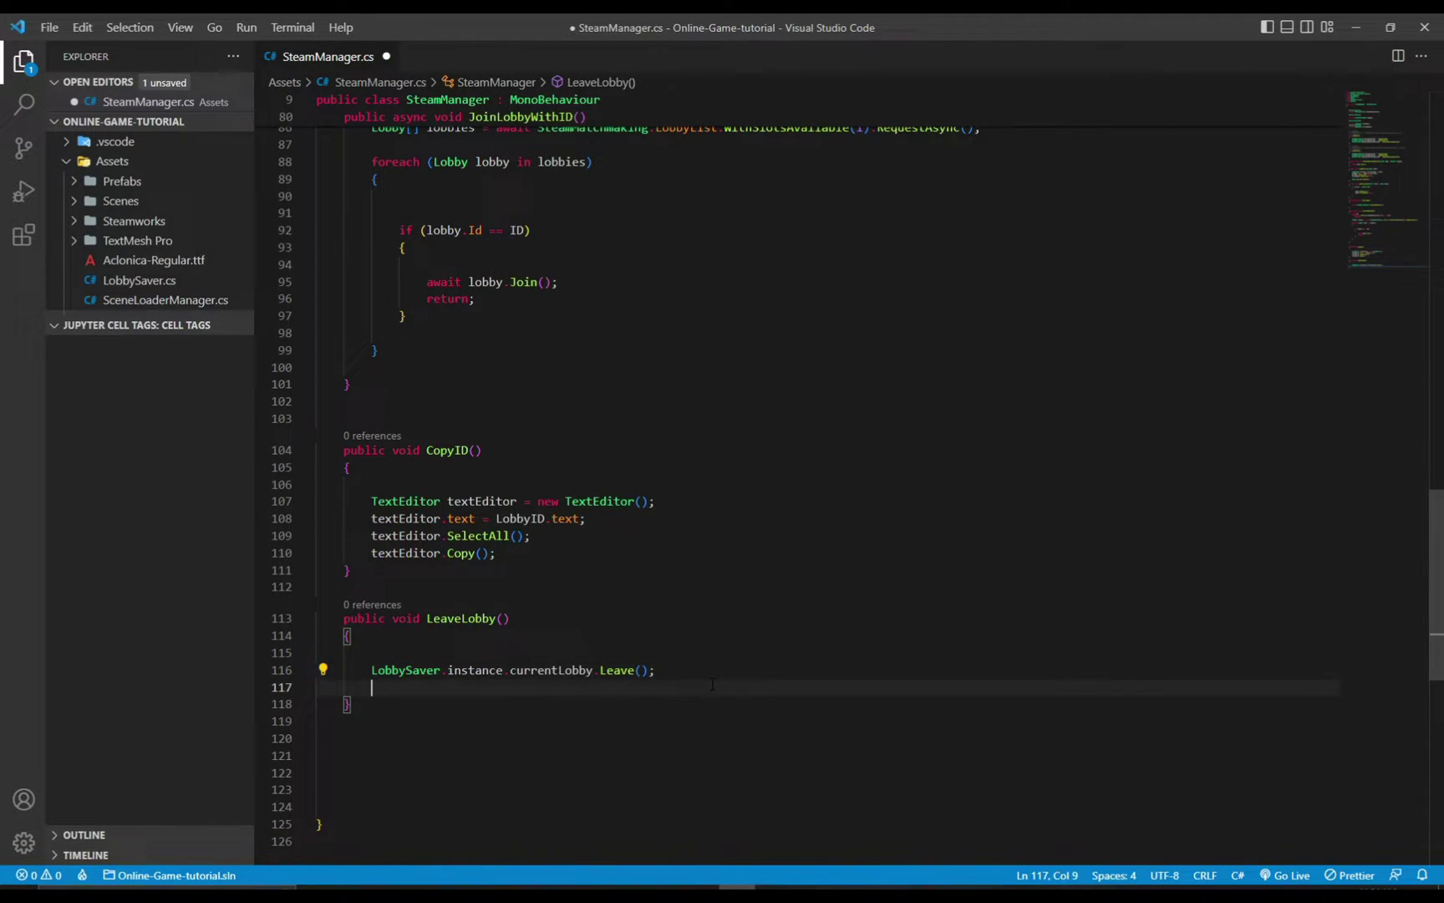
left_click(388, 702)
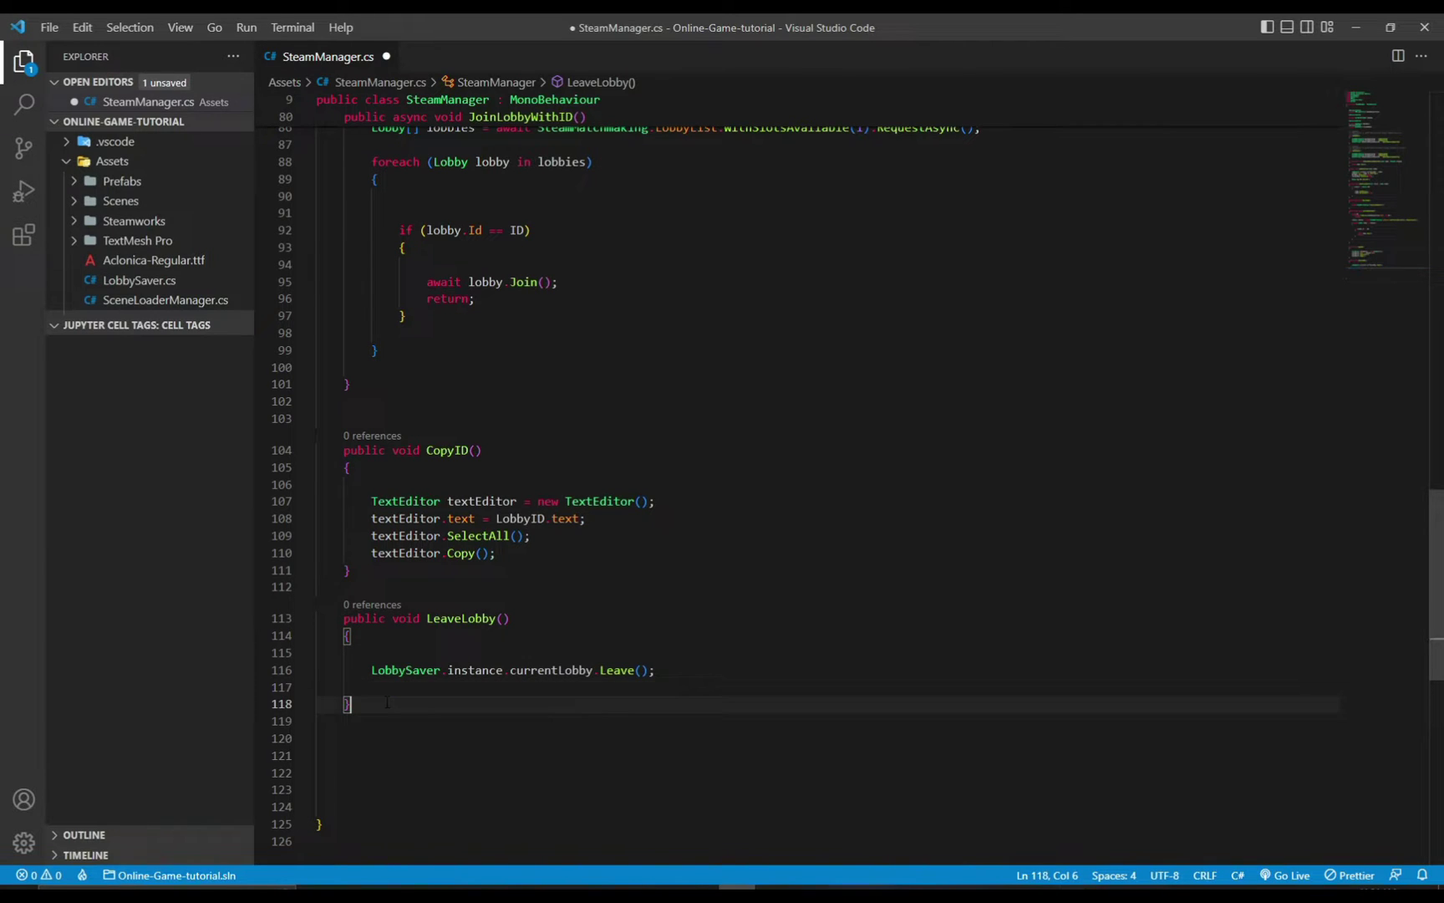
key("Return")
key("Return")
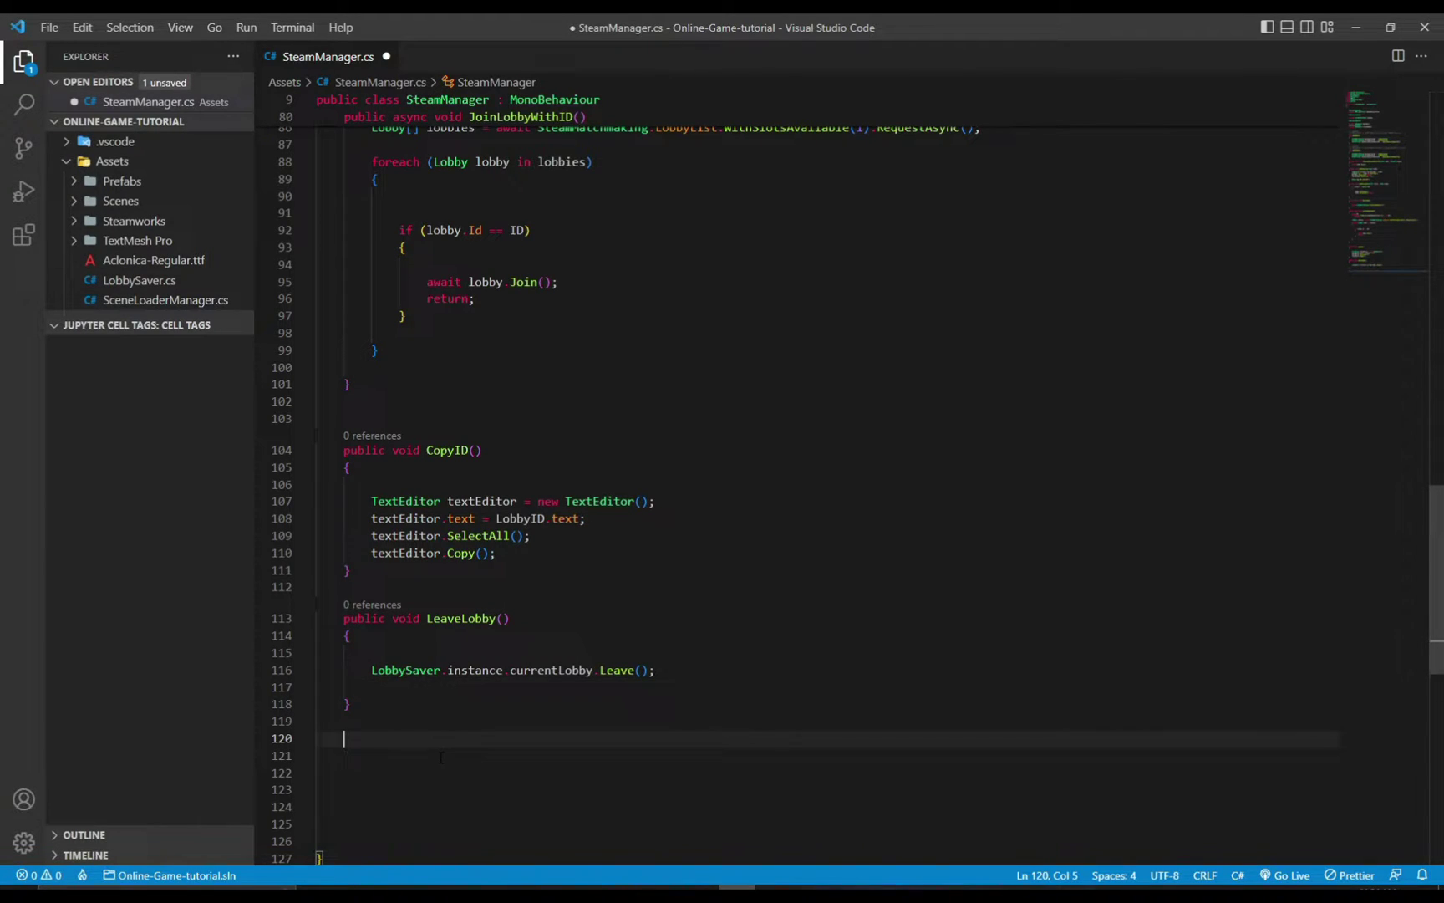
Set LobbySaver.instance.currentLobby to null inside LeaveLobby and save.
left_click(418, 688)
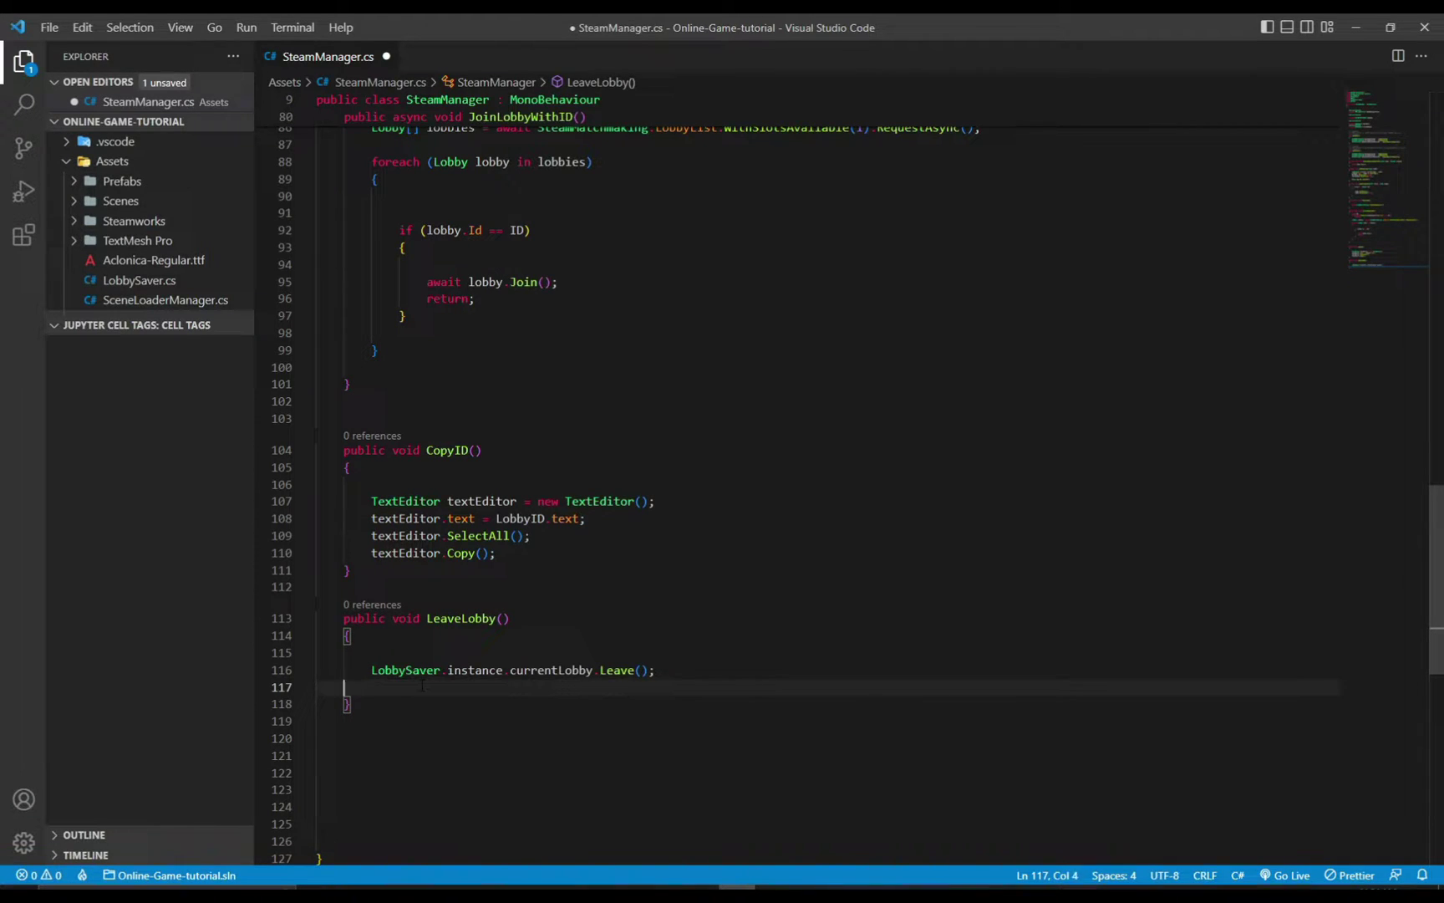
key("Tab")
type("lobbysa")
key("Tab")
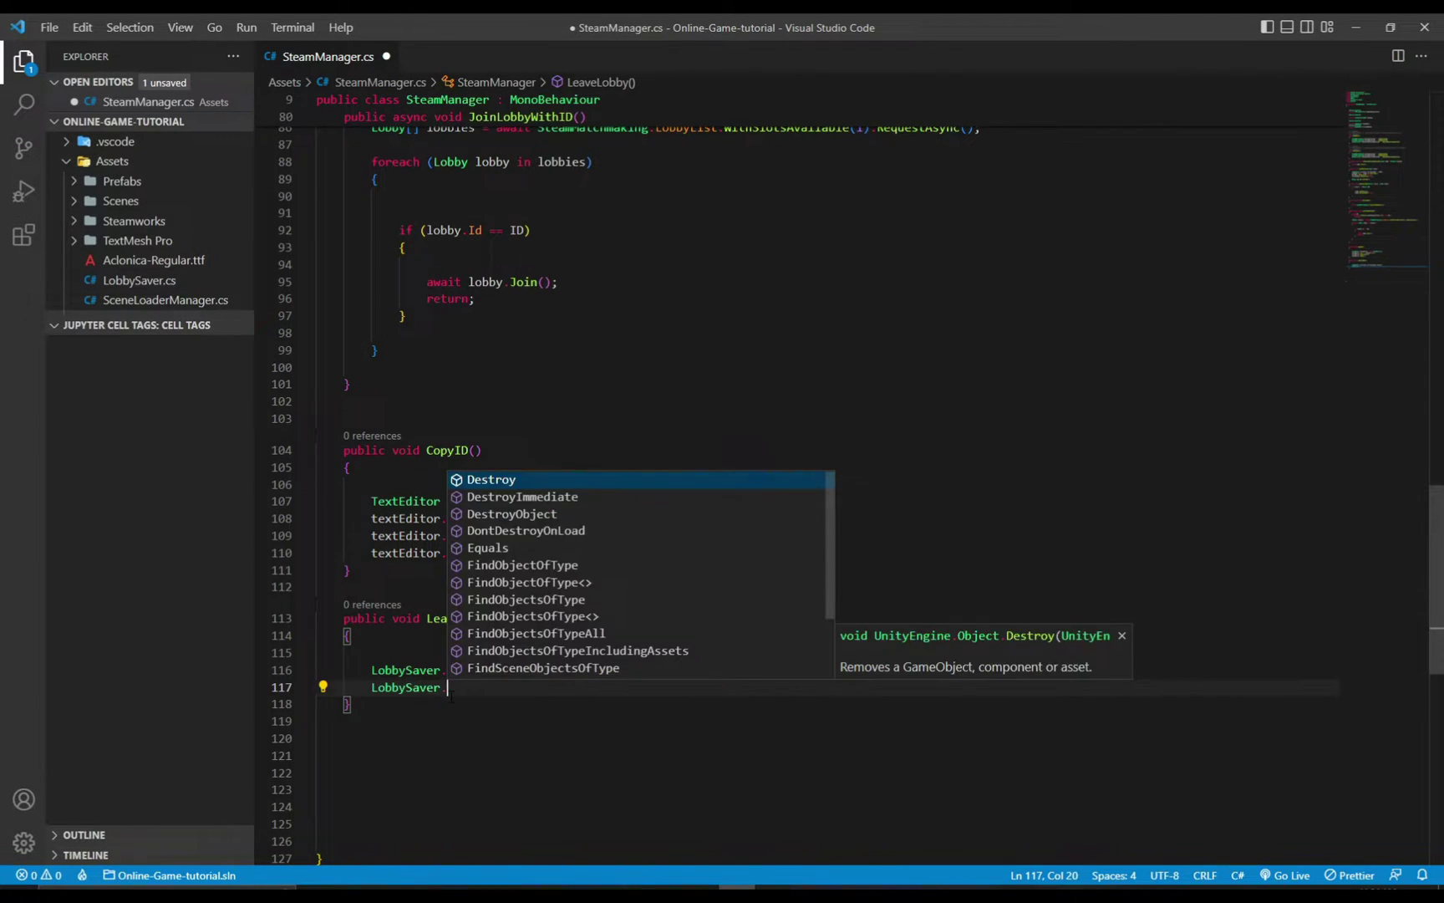
type(".inst")
key("Tab")
type(".curr")
key("Tab")
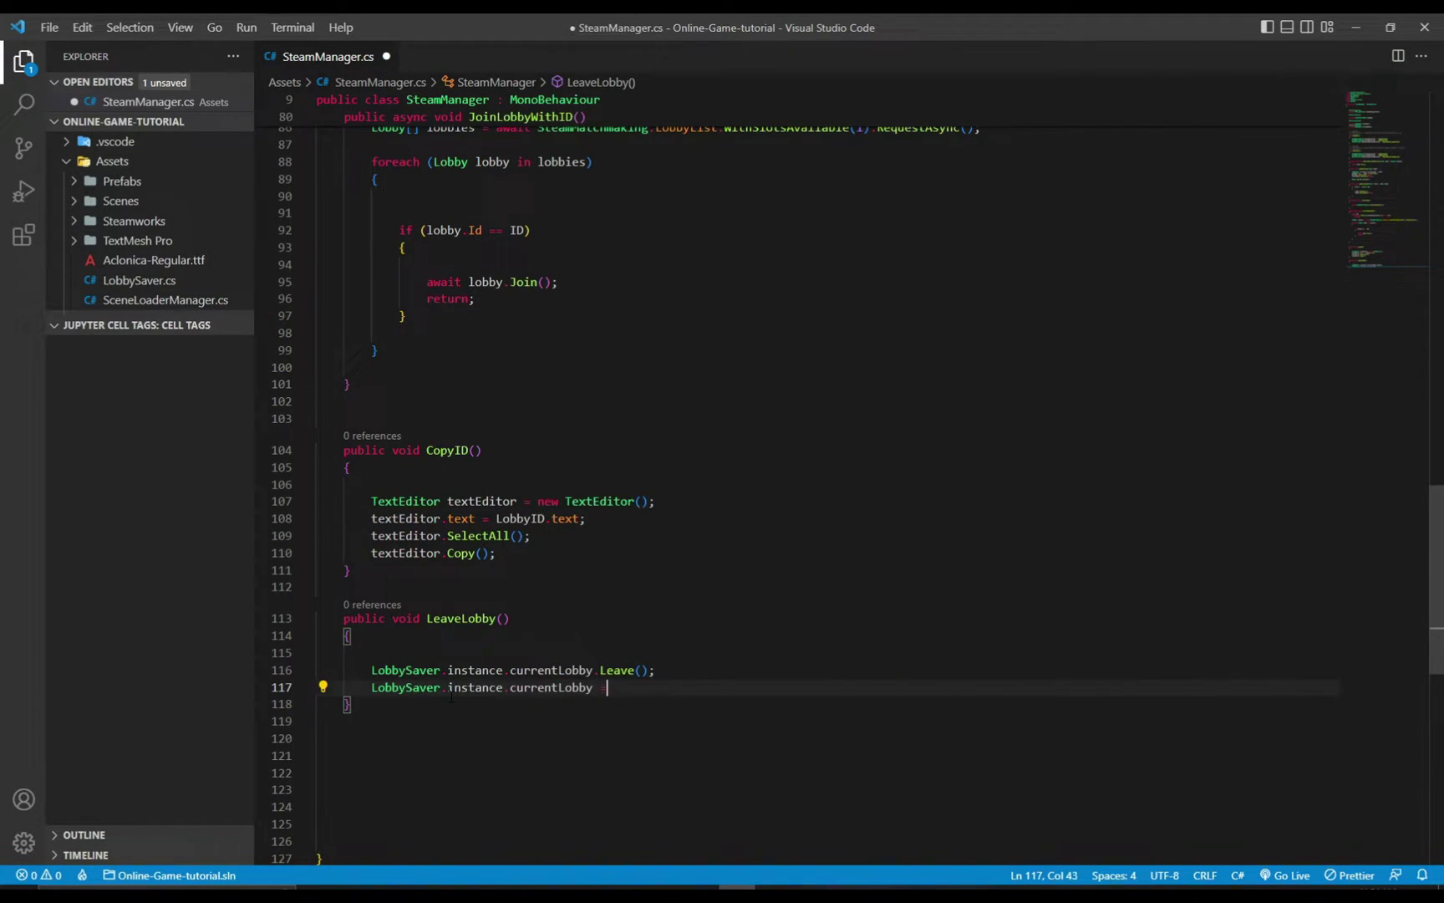
type("= null;")
key("ctrl+s")
Remove the stray question mark from the currentLobby null assignment and save.
left_click(723, 723)
left_click(593, 688)
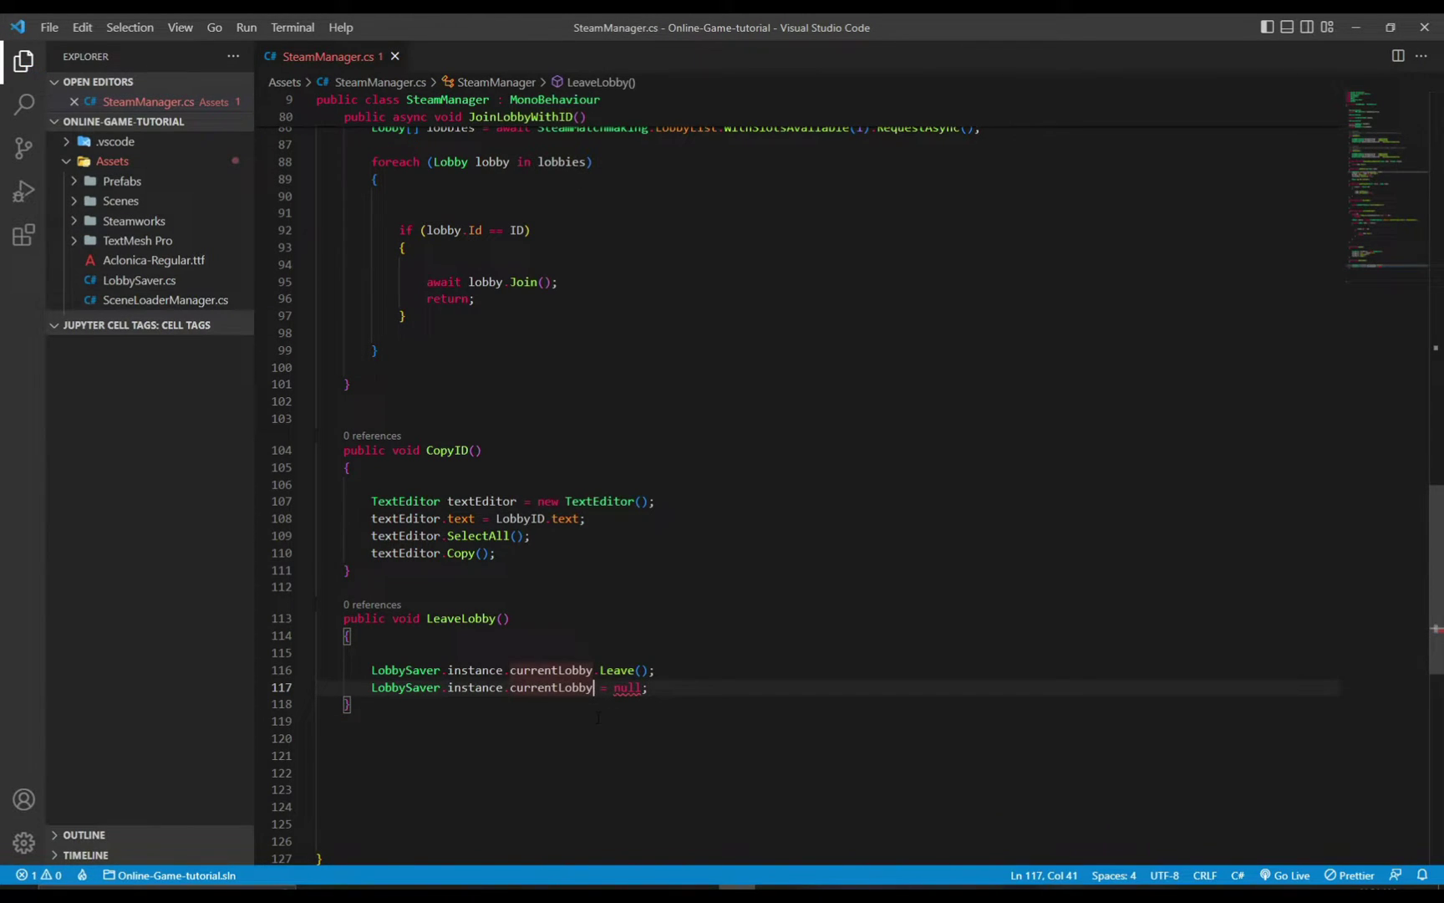
type("?")
left_click(723, 739)
left_click(601, 687)
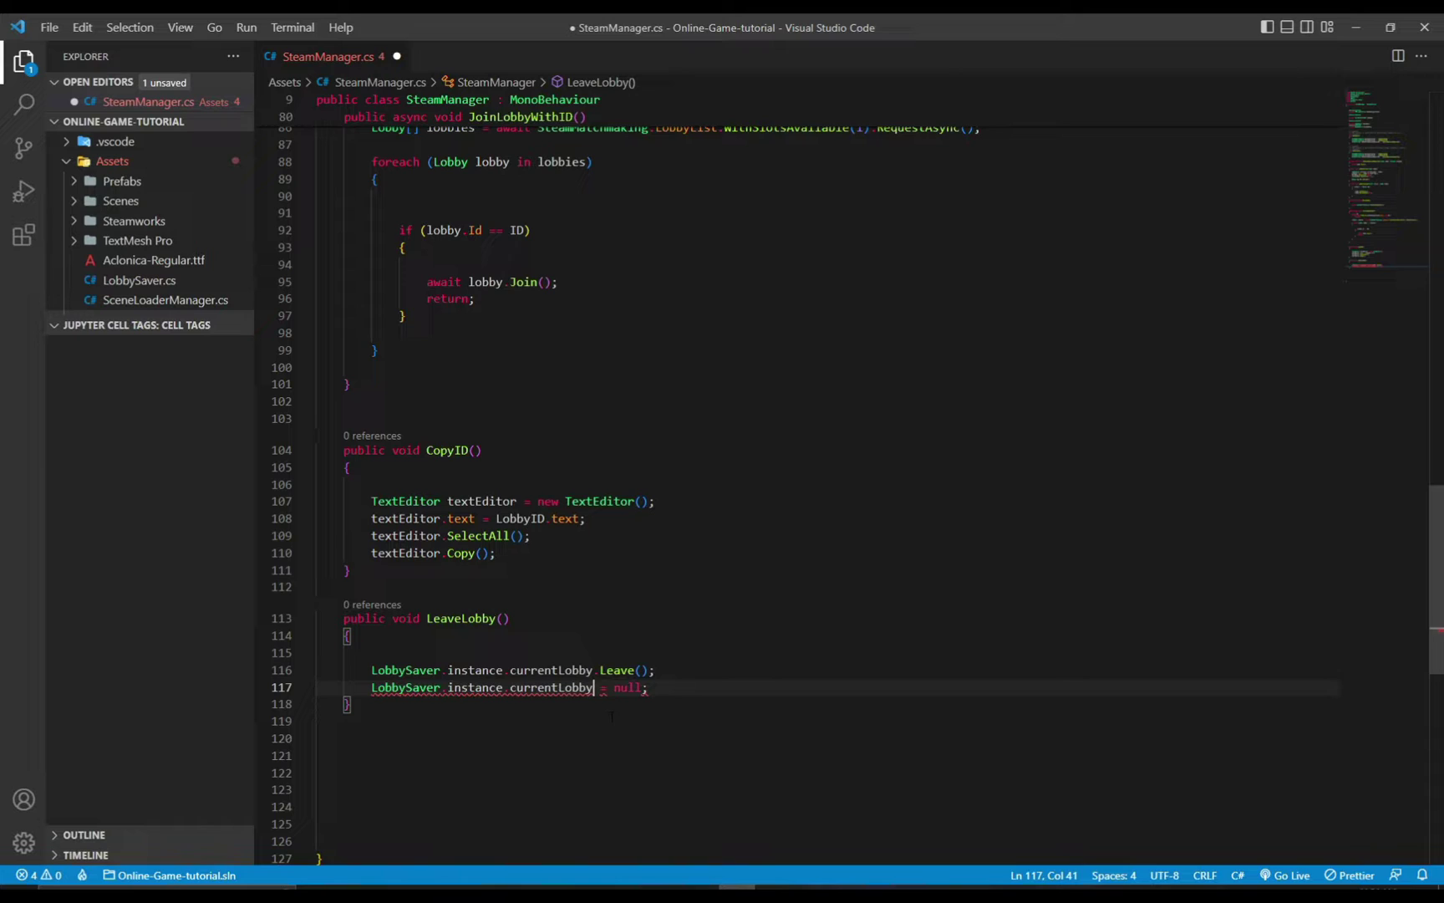
key("BackSpace")
left_click(595, 670)
type("?")
left_click(655, 723)
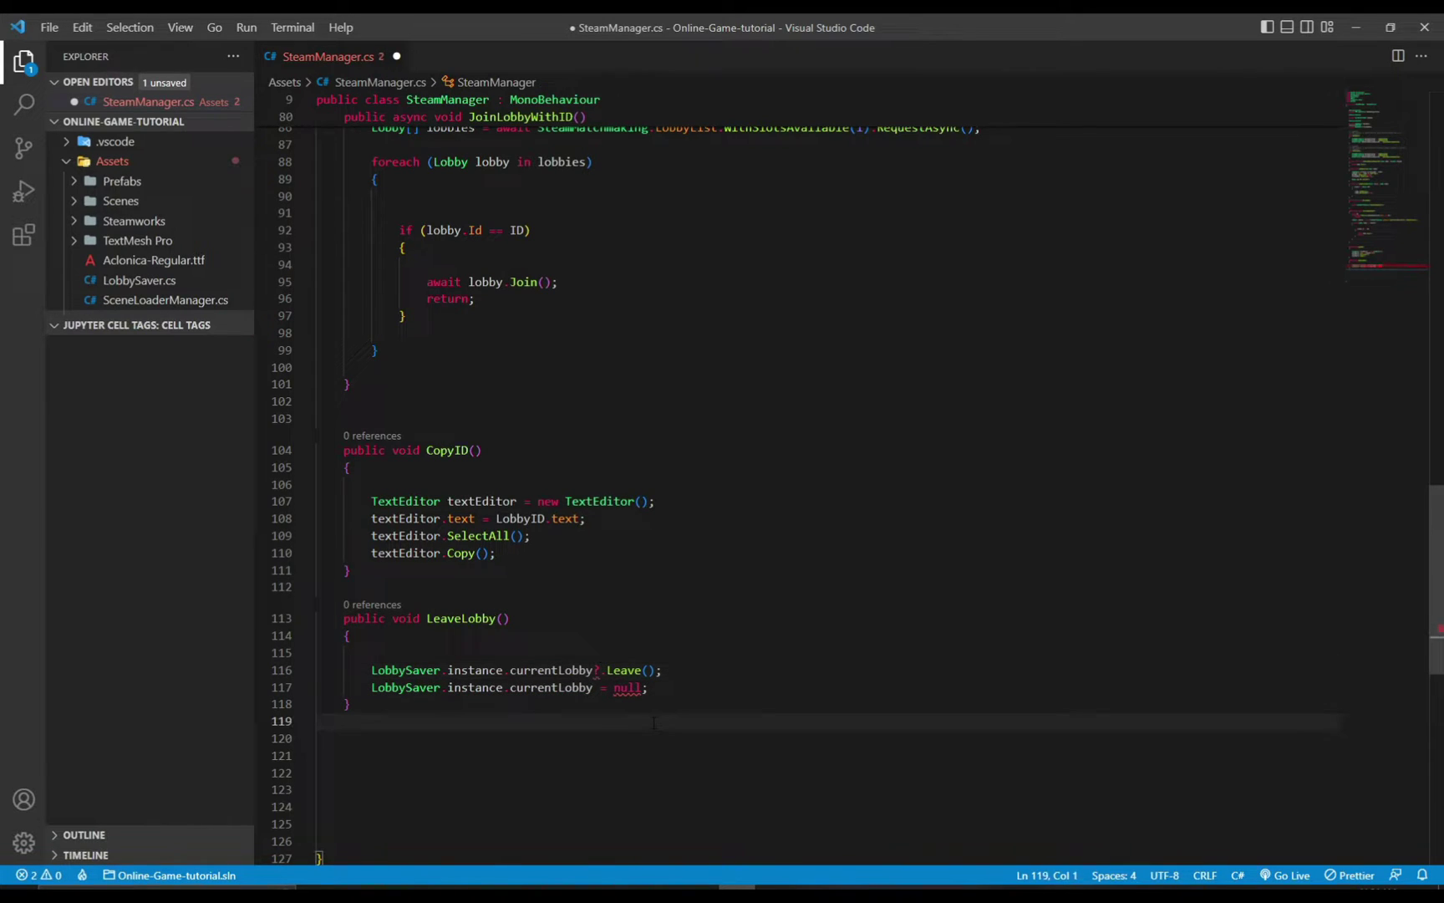
key("ctrl+s")
scroll(164, 284, "down", 2)
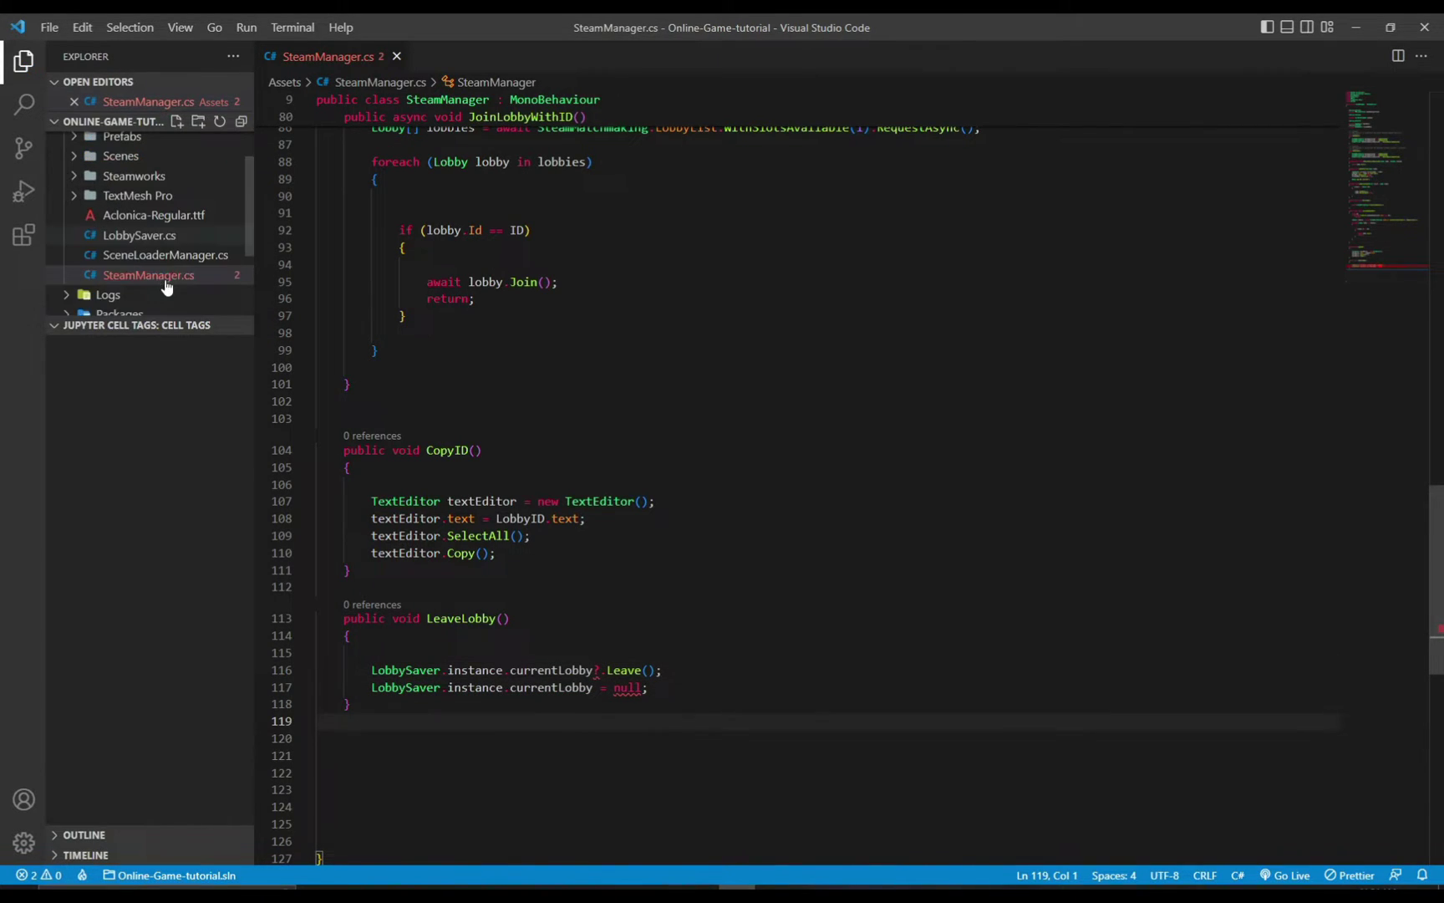
Make LobbySaver.cs's currentLobby a nullable Lobby?, save, and return to SteamManager.cs.
left_click(139, 235)
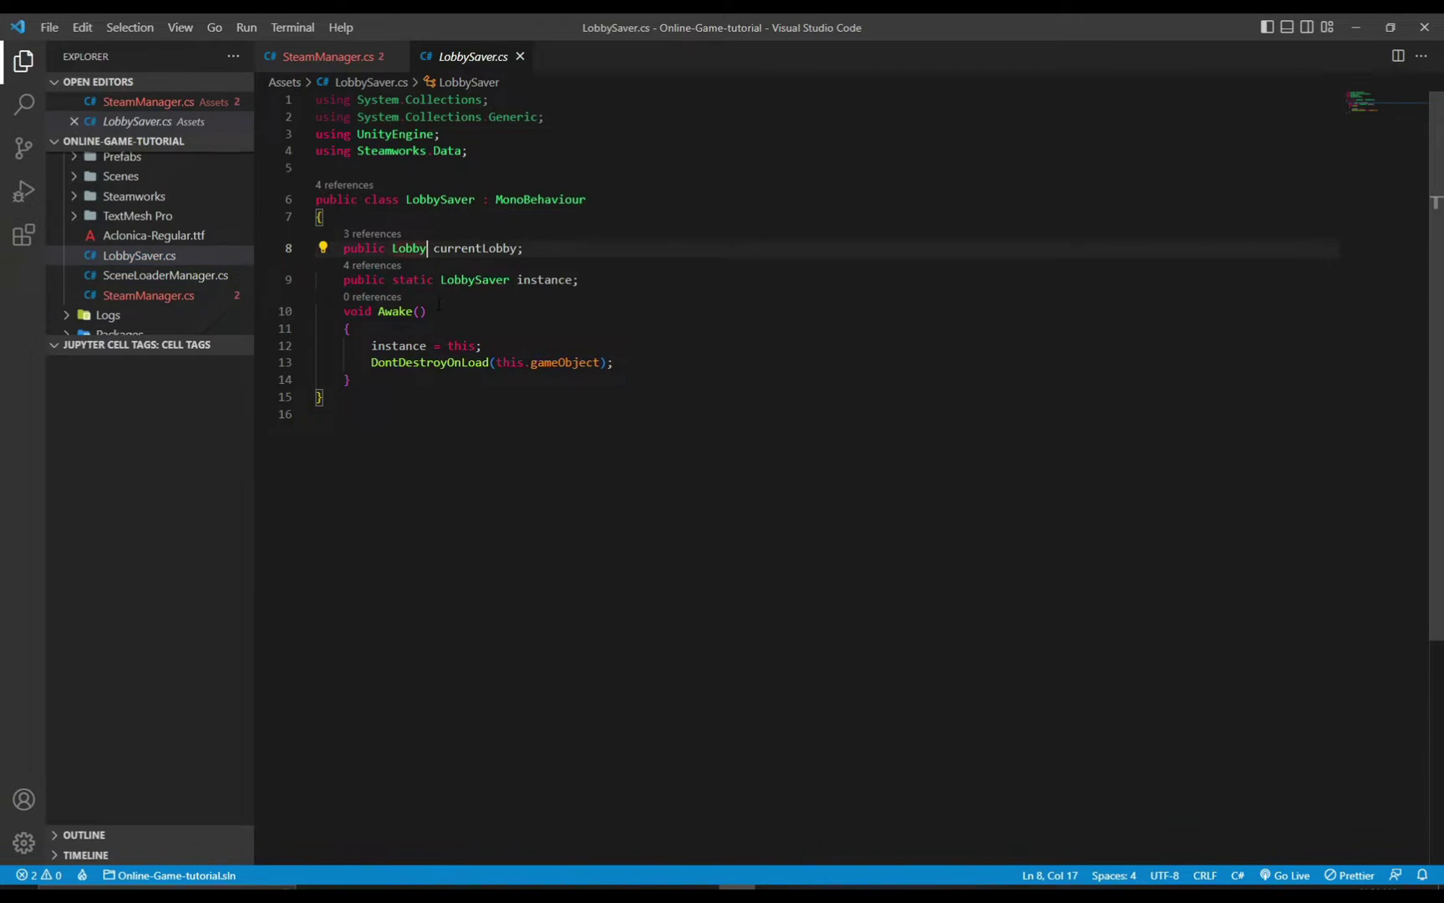
type("?")
left_click(554, 380)
key("ctrl+s")
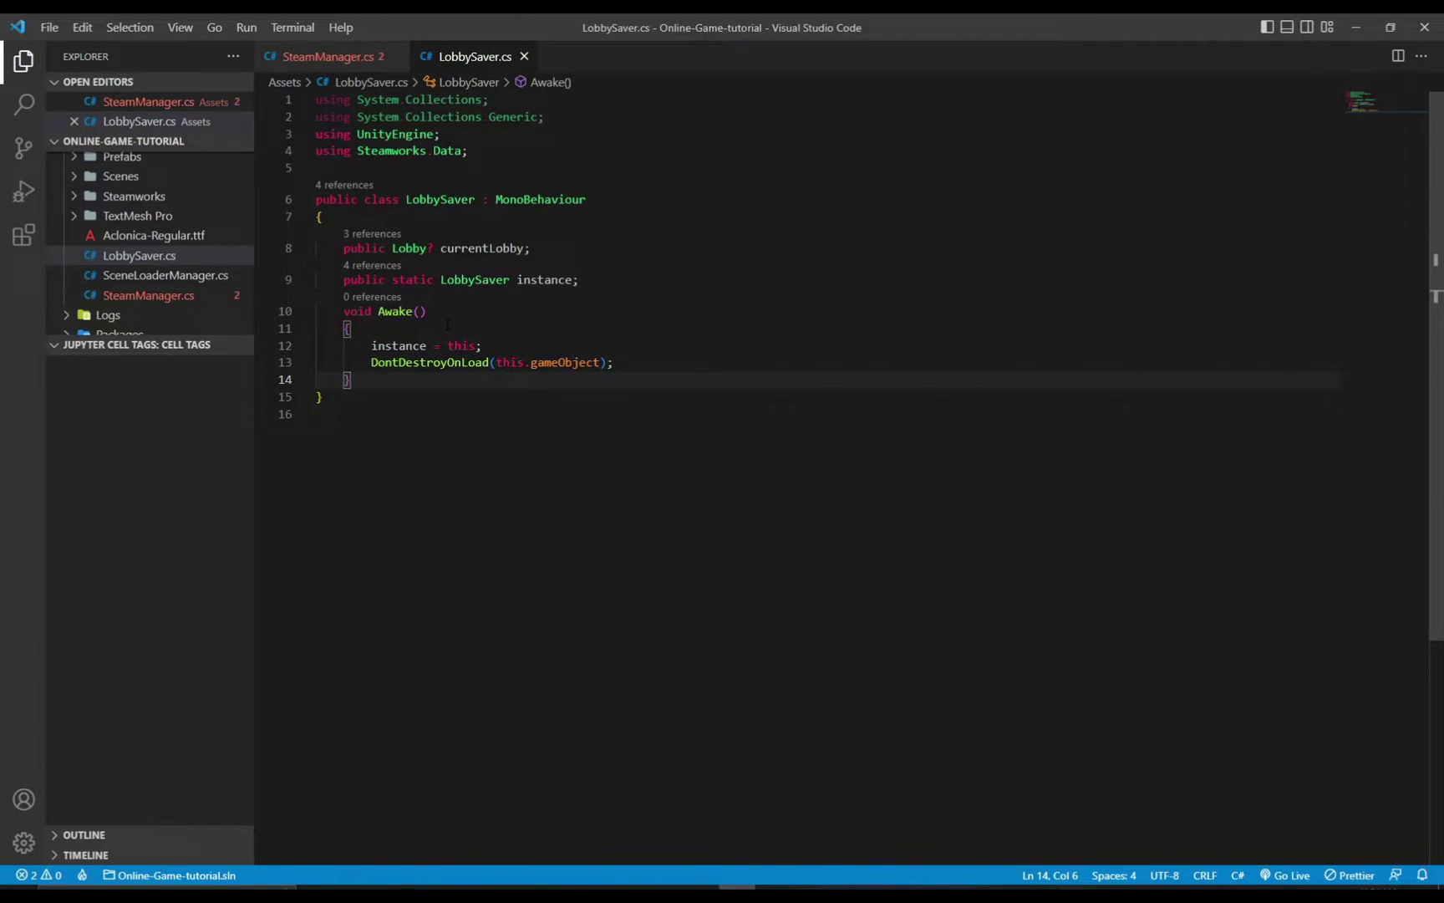
left_click(148, 295)
left_click(610, 635)
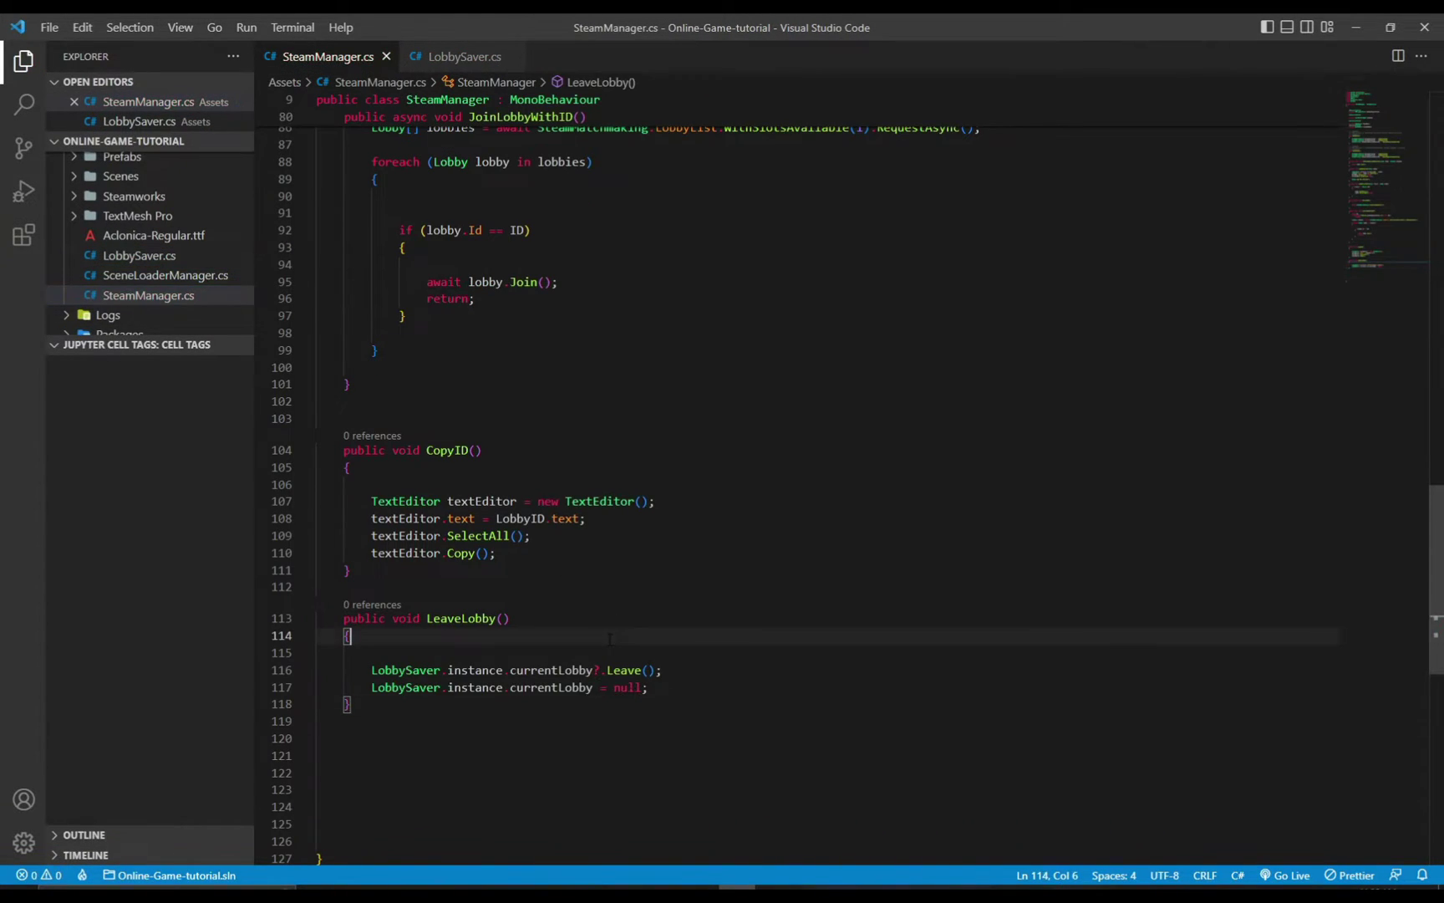
left_click(619, 722)
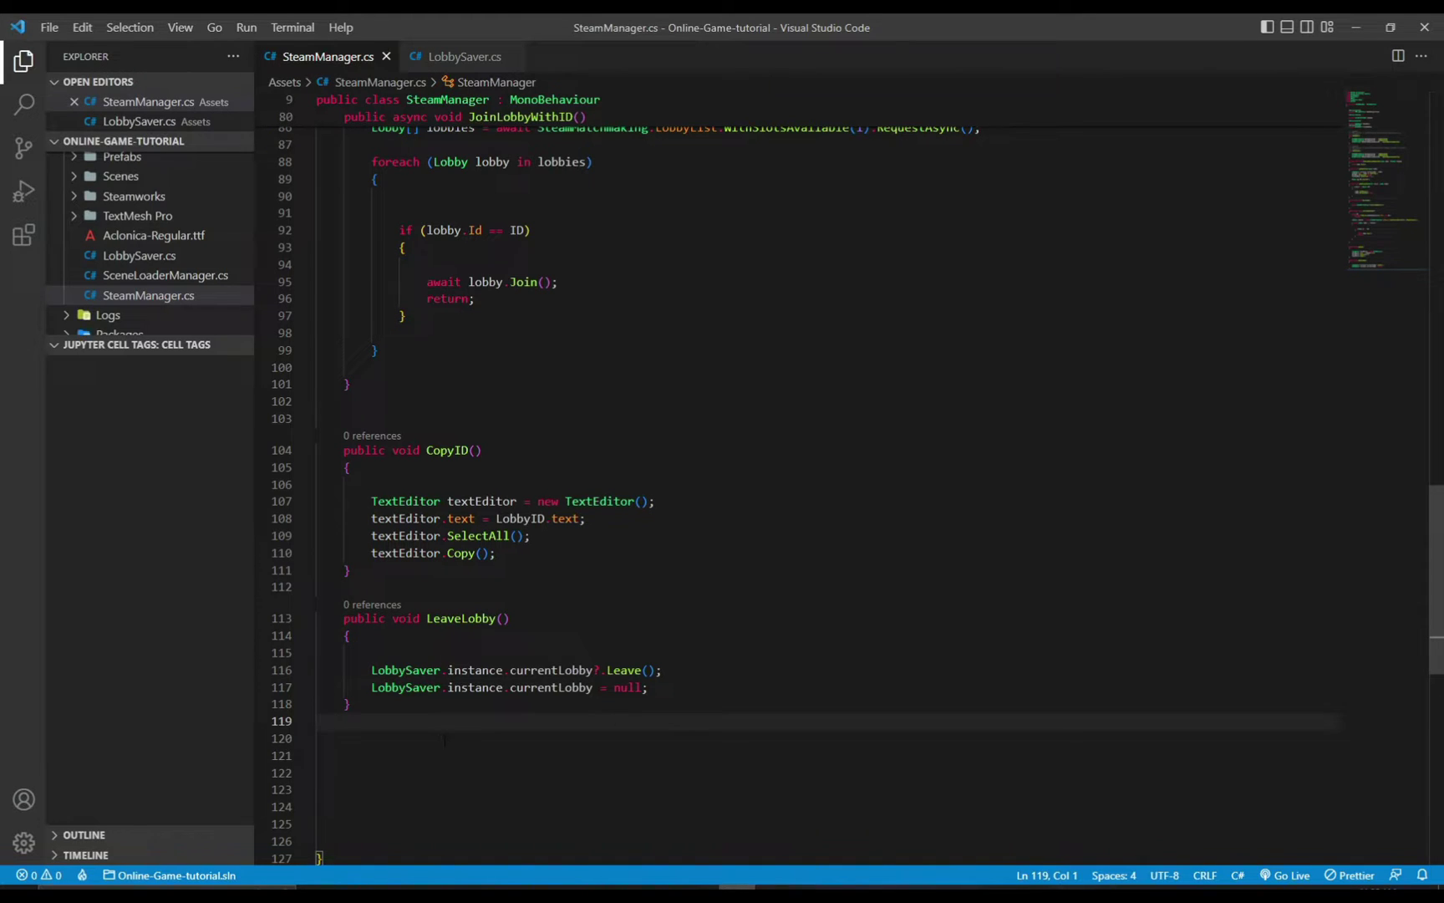
End LeaveLobby with a CheckUI() call and declare an empty private CheckUI method below.
key("Down")
key("Return")
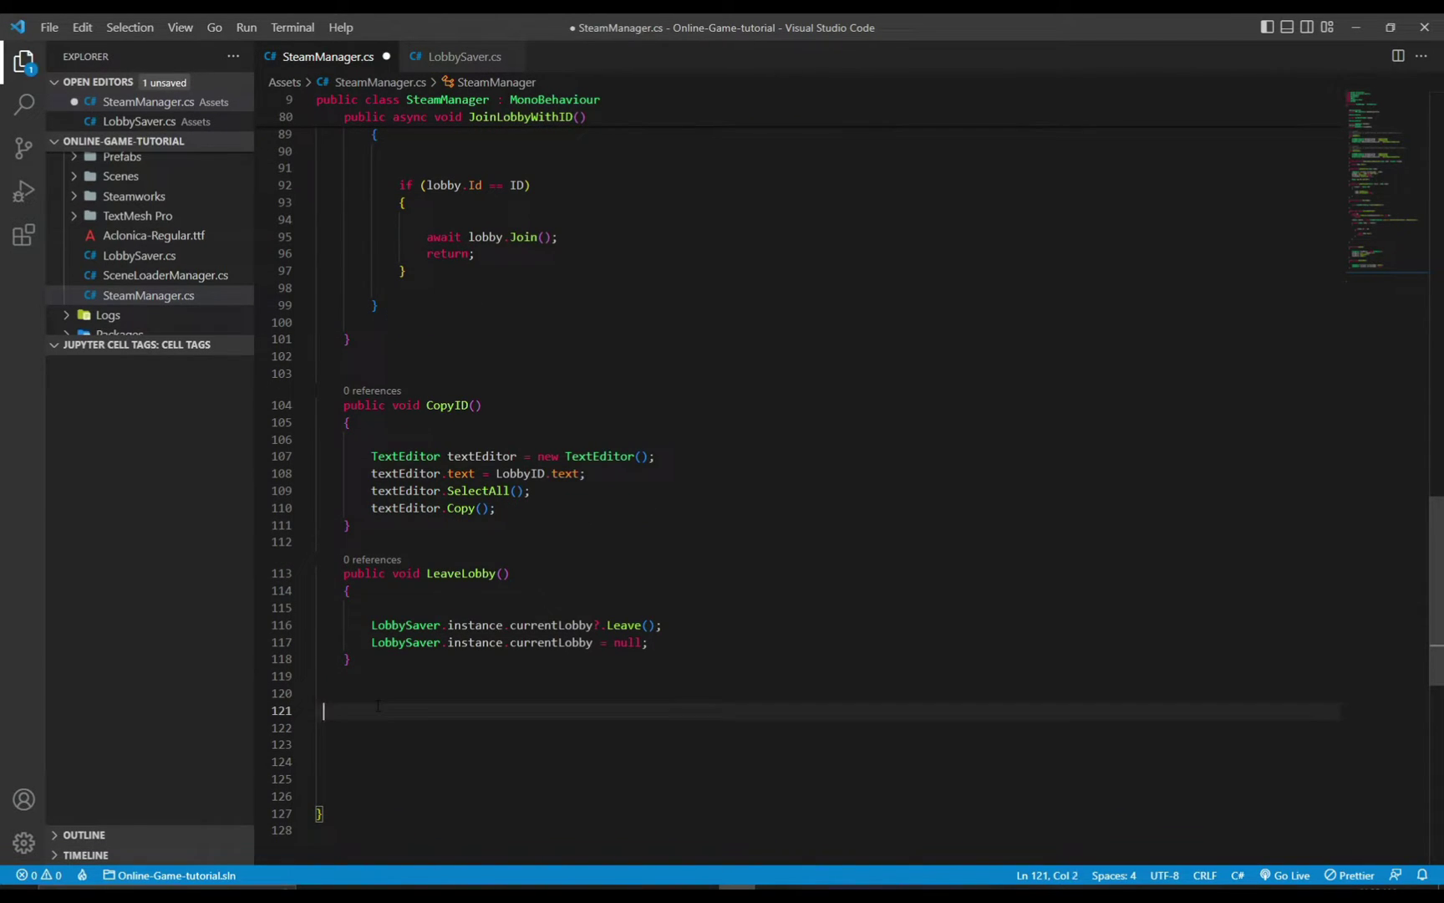
left_click(711, 659)
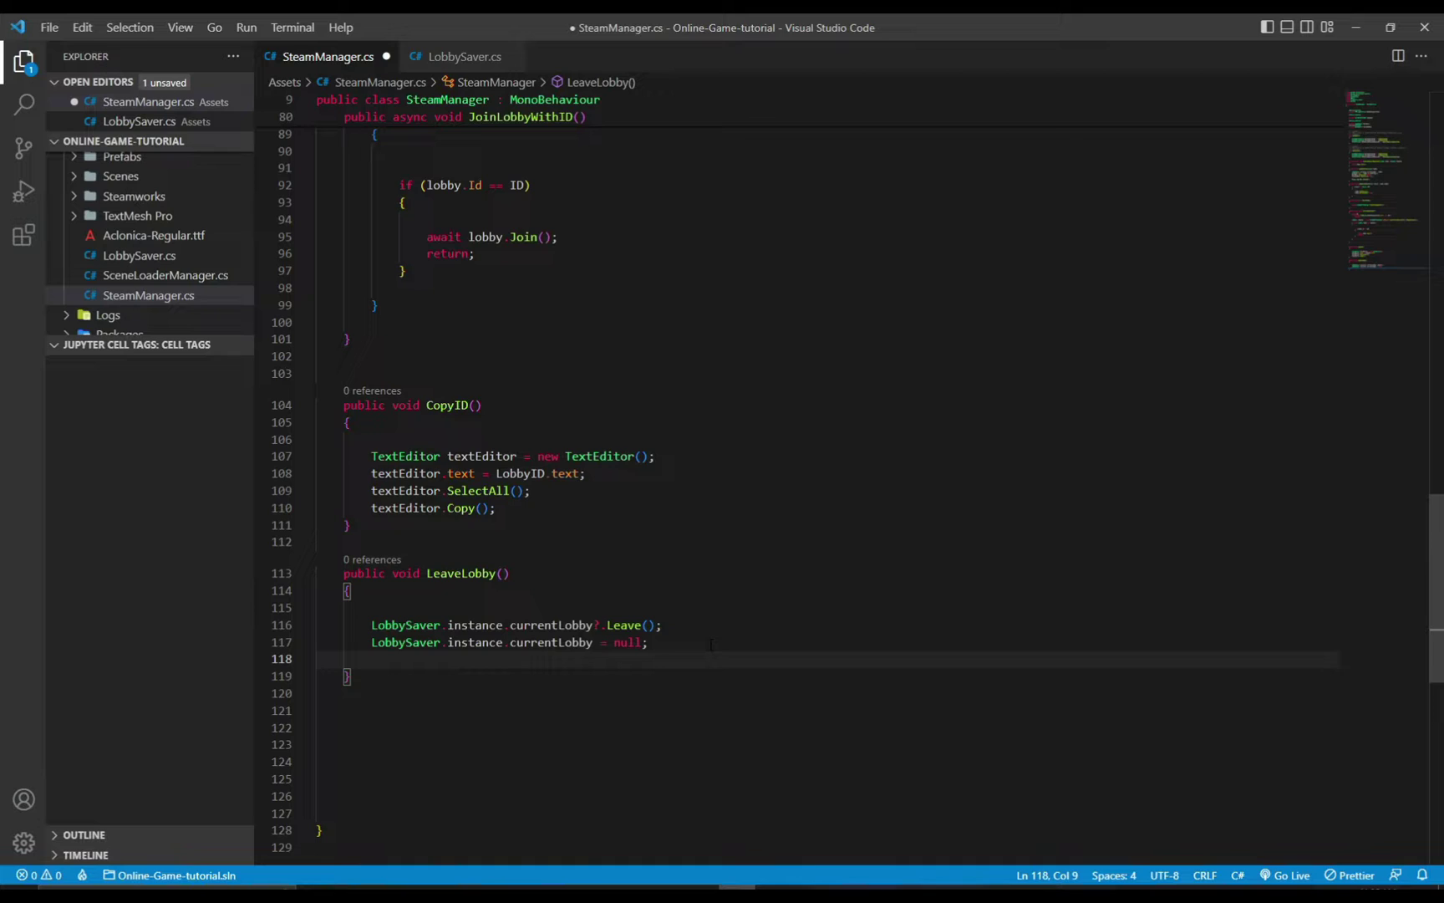
type("Check")
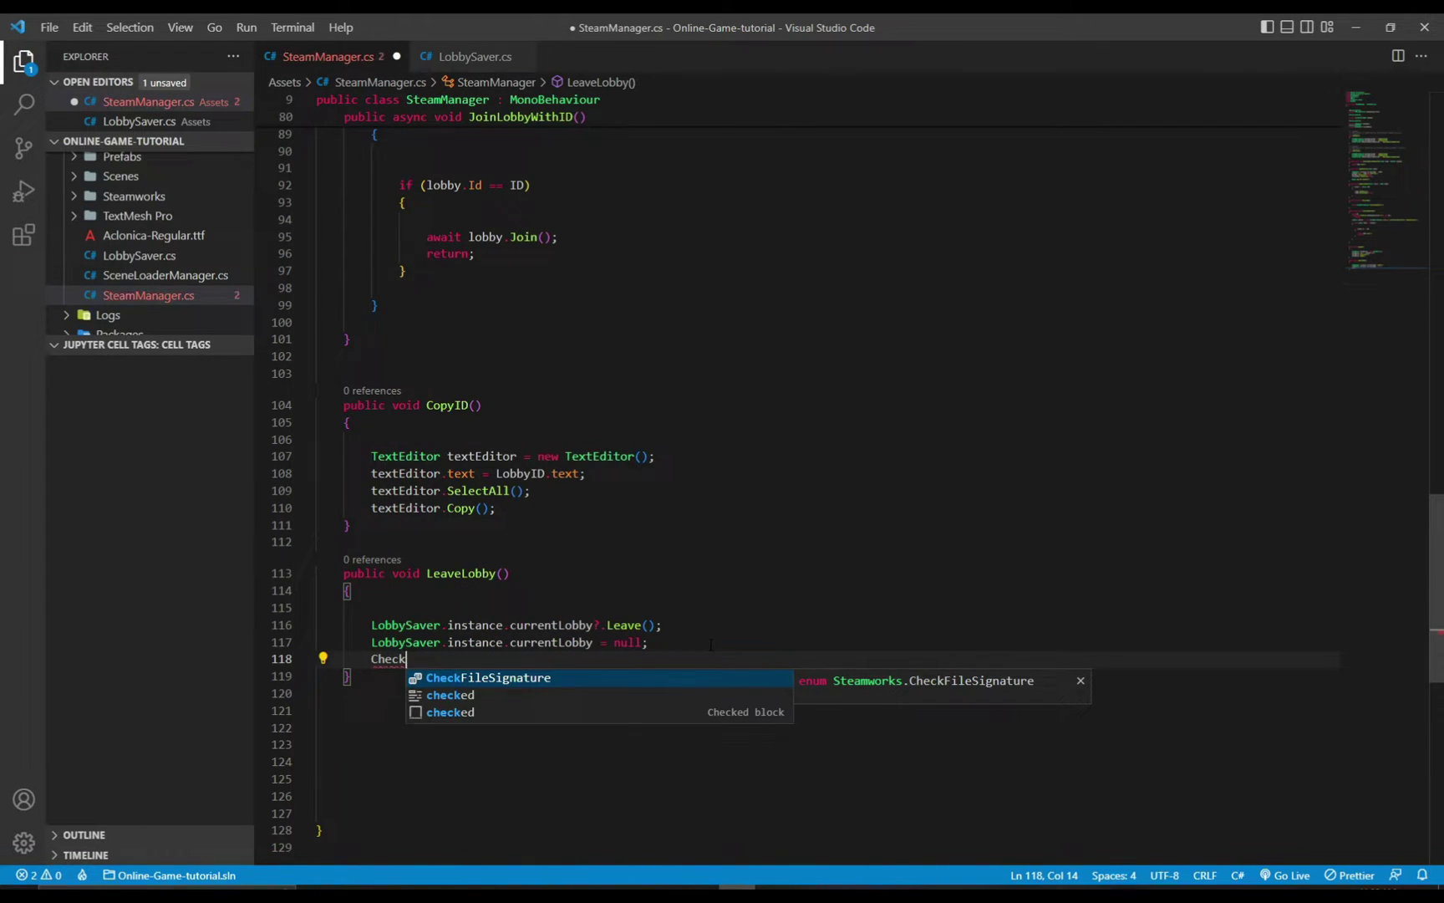
type("UI")
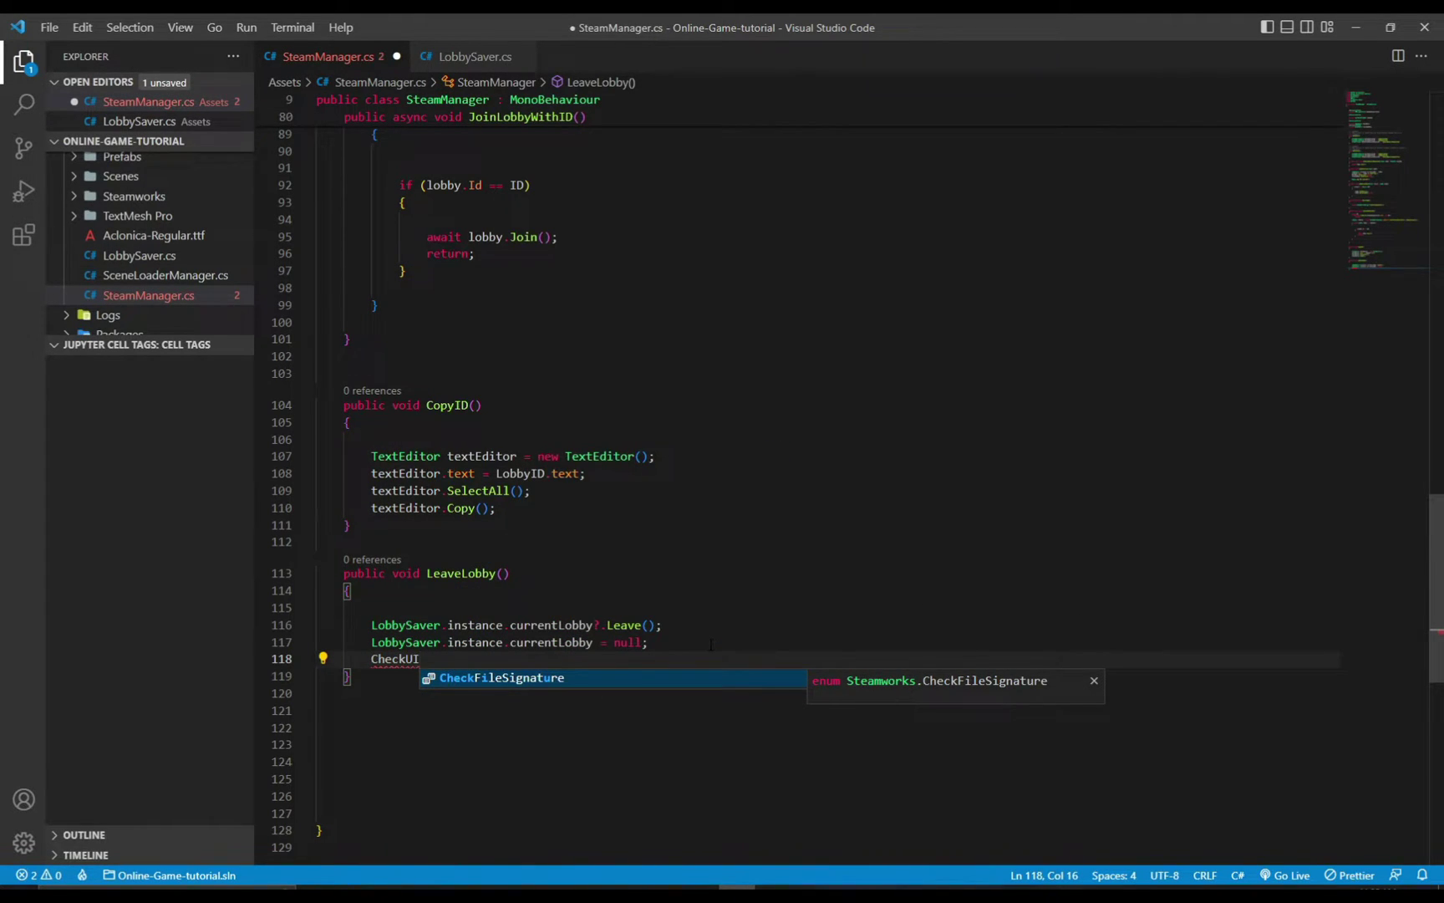
type("();")
key("Down")
key("Down")
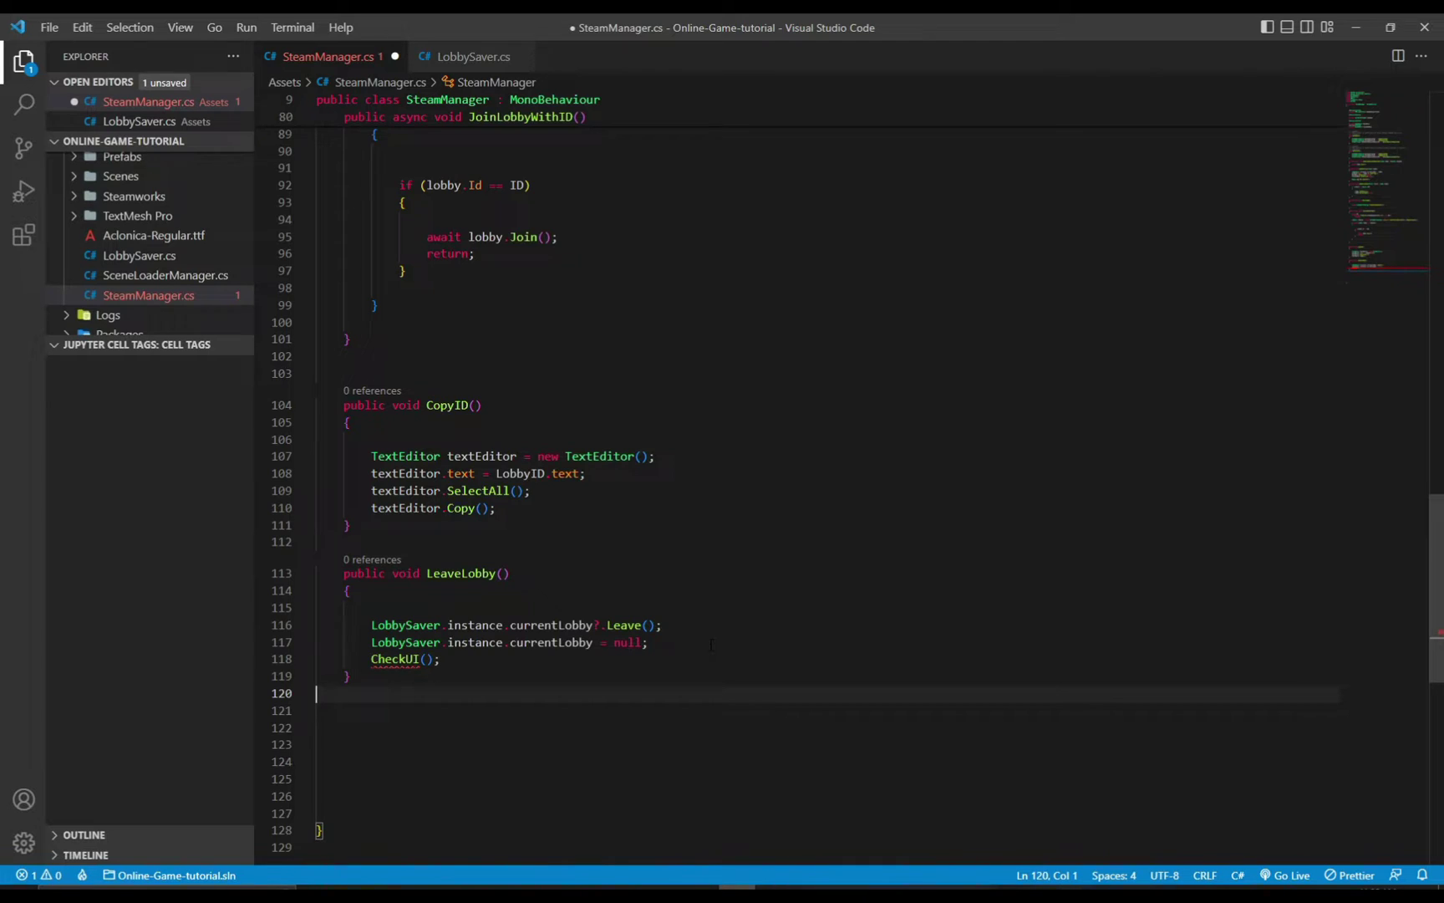
type("priv")
type("b")
type("vate void ")
type("CheckUI")
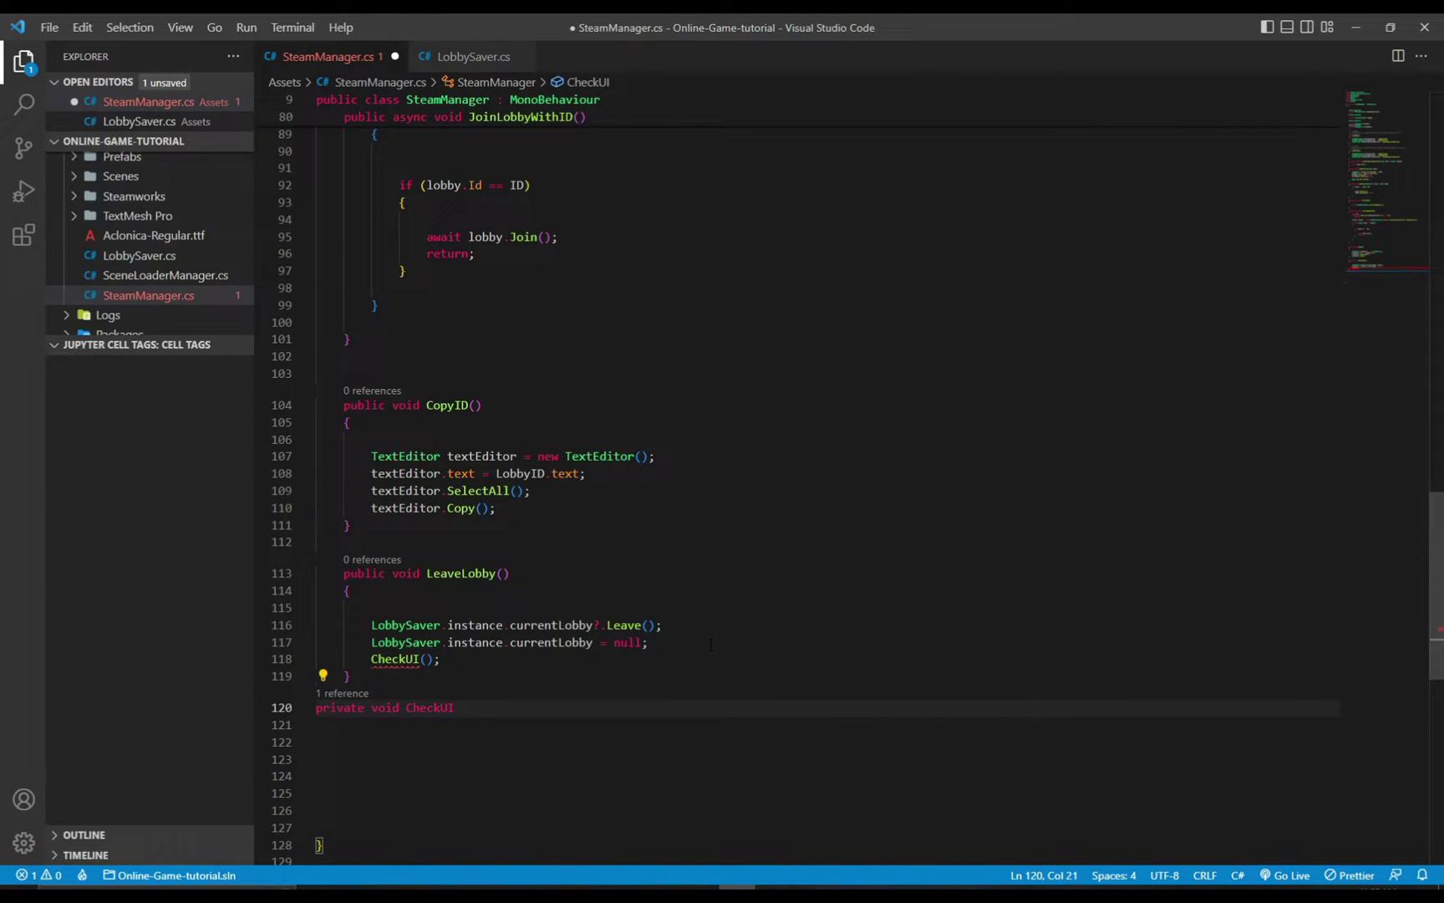
type("(){")
Start an if block in CheckUI testing LobbySaver.instance.currentLobby == null.
key("Return")
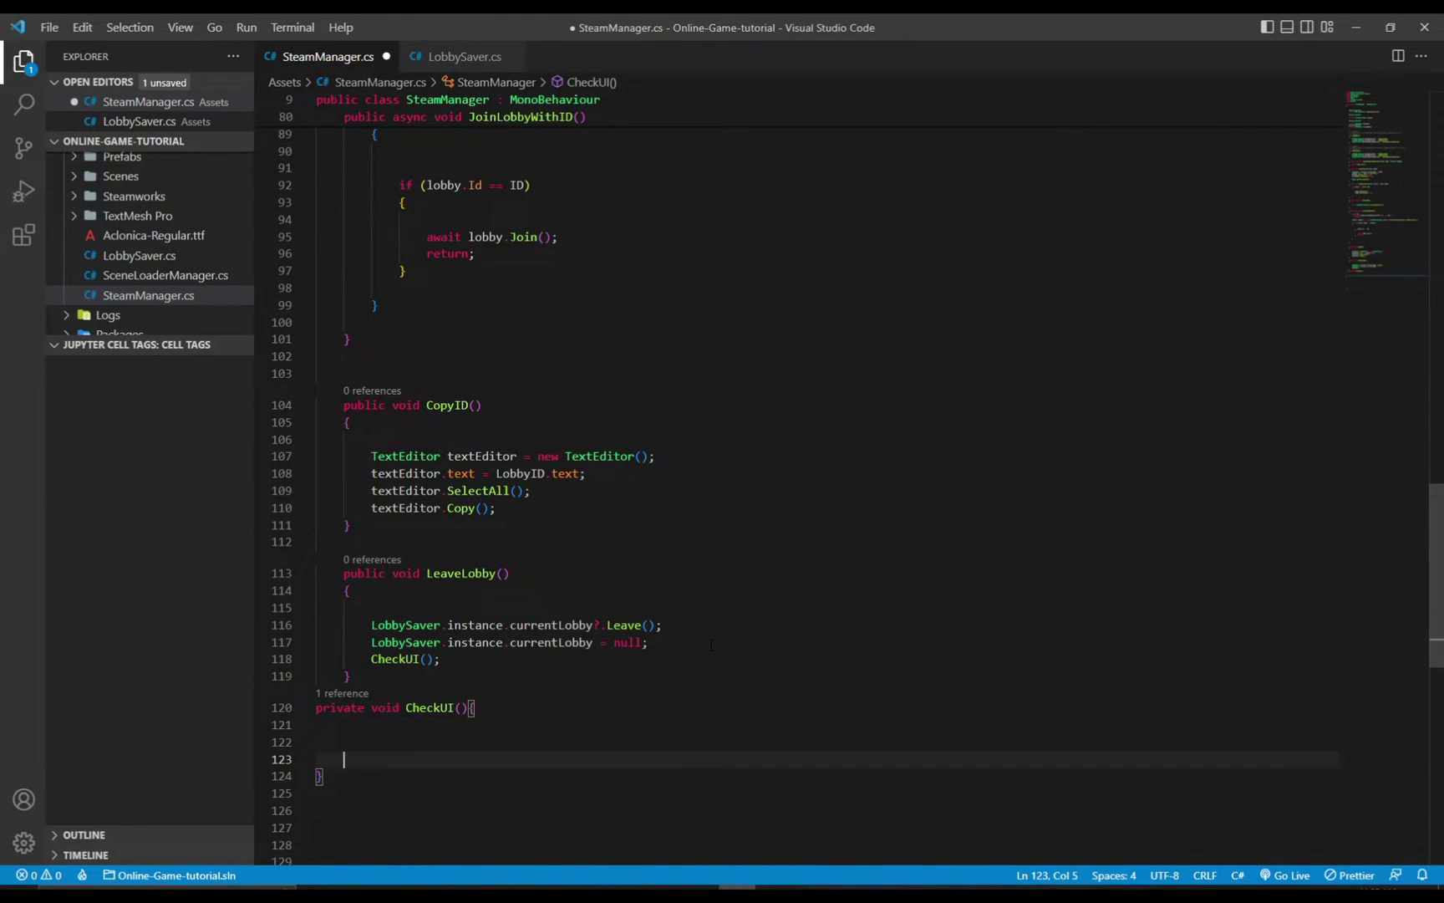
key("Return")
key("Return")
key("Return")
key("Return")
key("Up")
key("Up")
left_click_drag(372, 624, 595, 624)
key("ctrl+c")
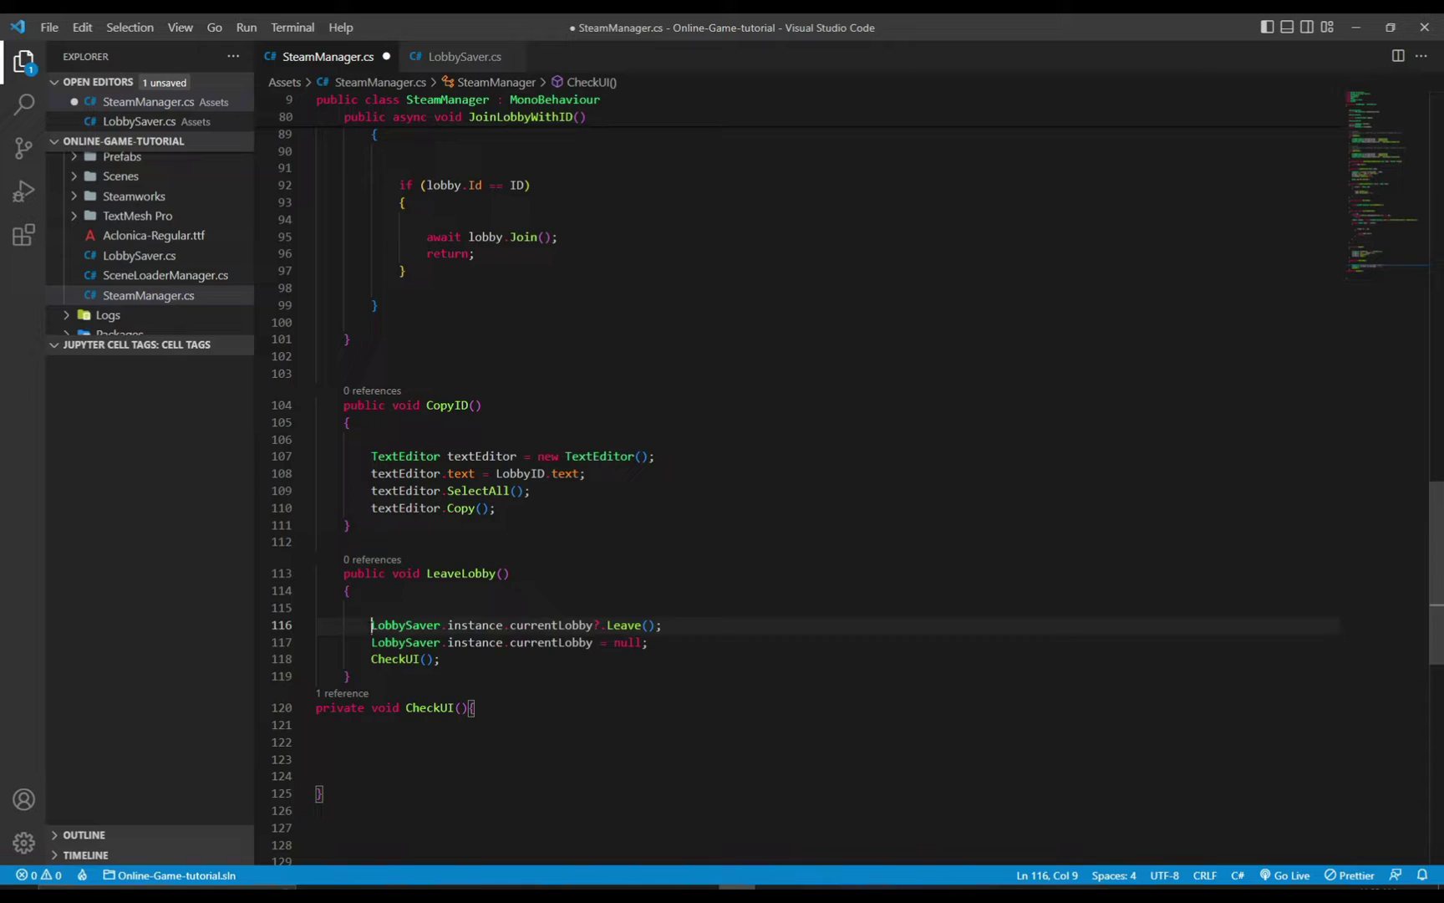
key("Right")
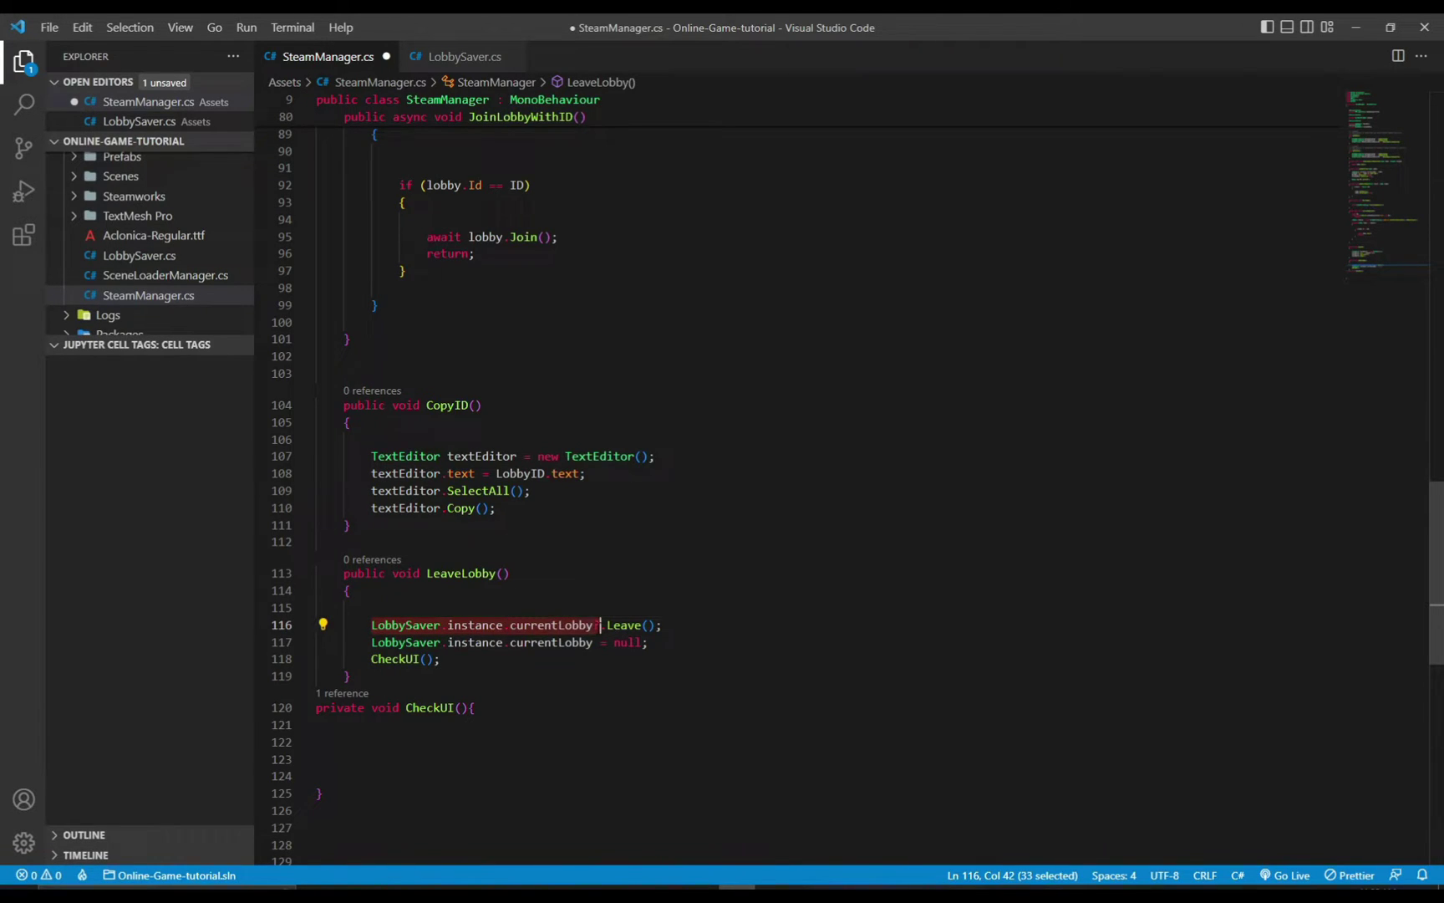
key("Down")
key("Down")
key("Down")
key("Down")
key("Down")
type("if(")
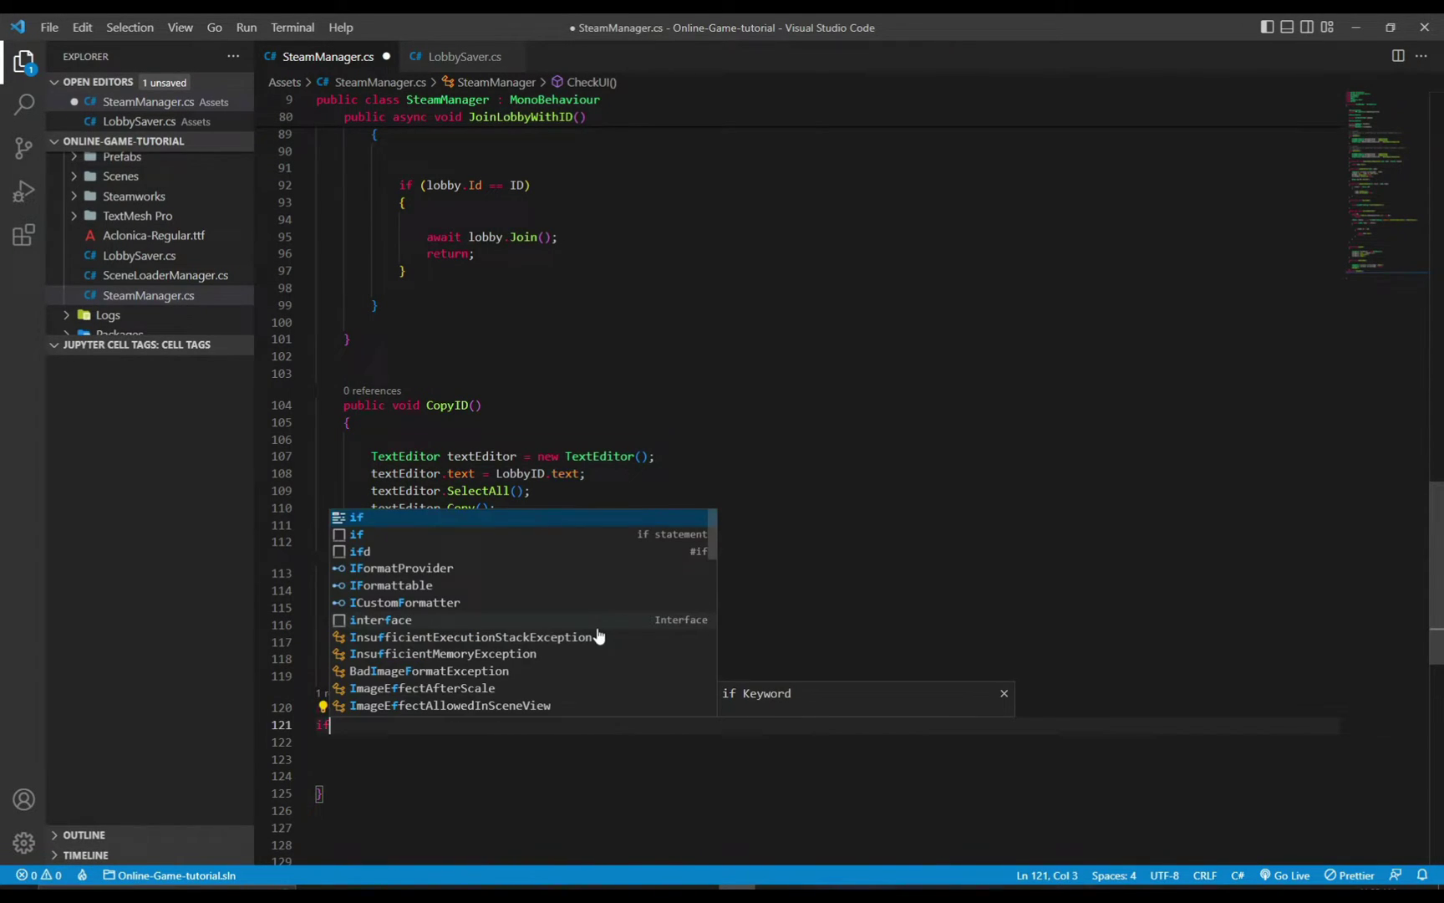
key("ctrl+v")
type("?")
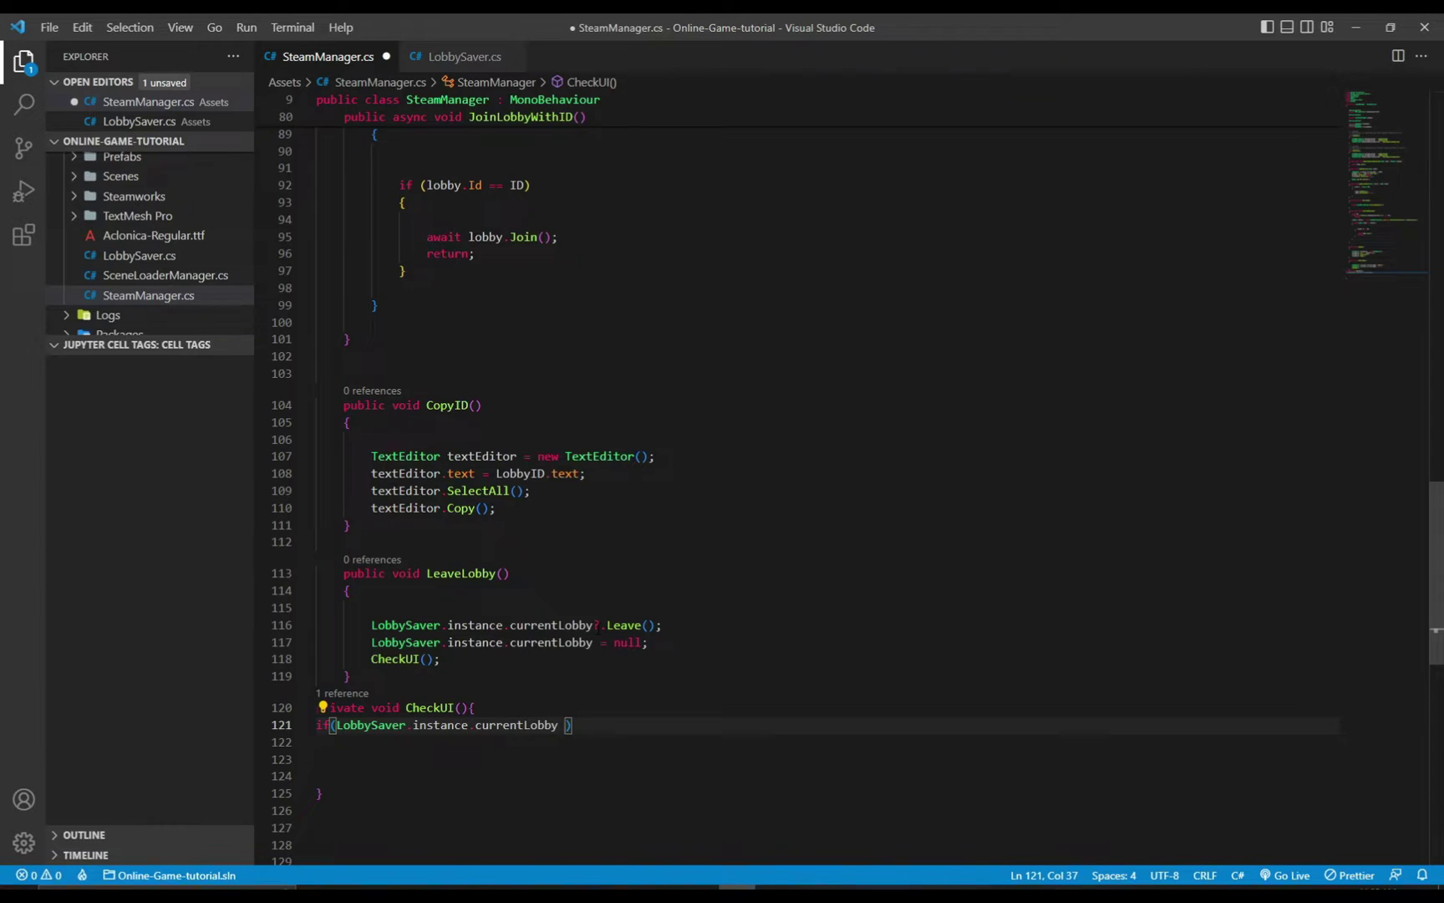
type("== null){")
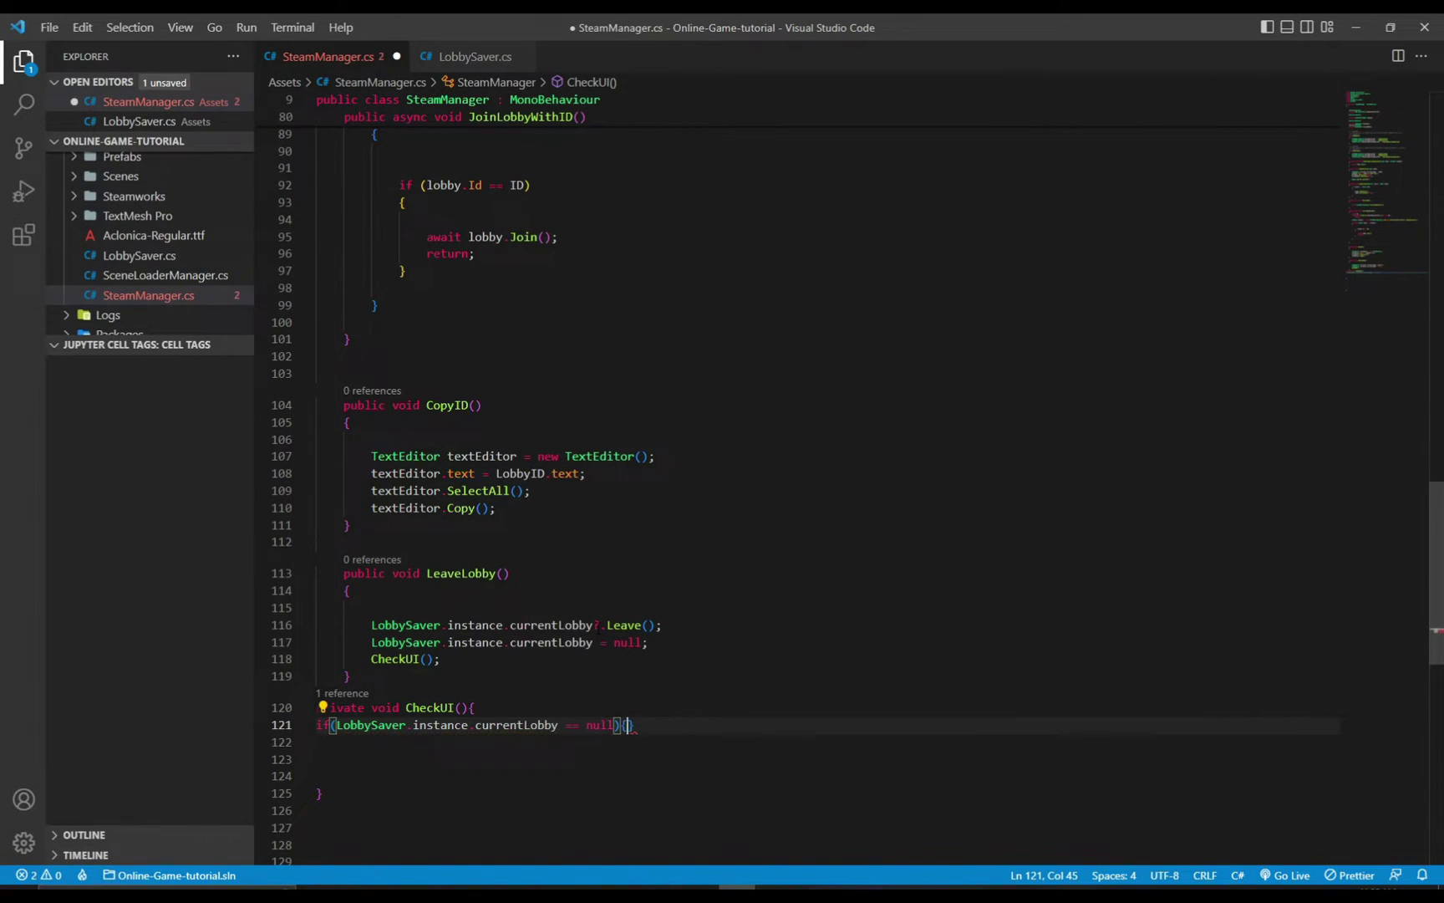
Inside the if block, set MainMenu active to true and InLobbyMenu to false.
key("Down")
key("Down")
key("Down")
type("main")
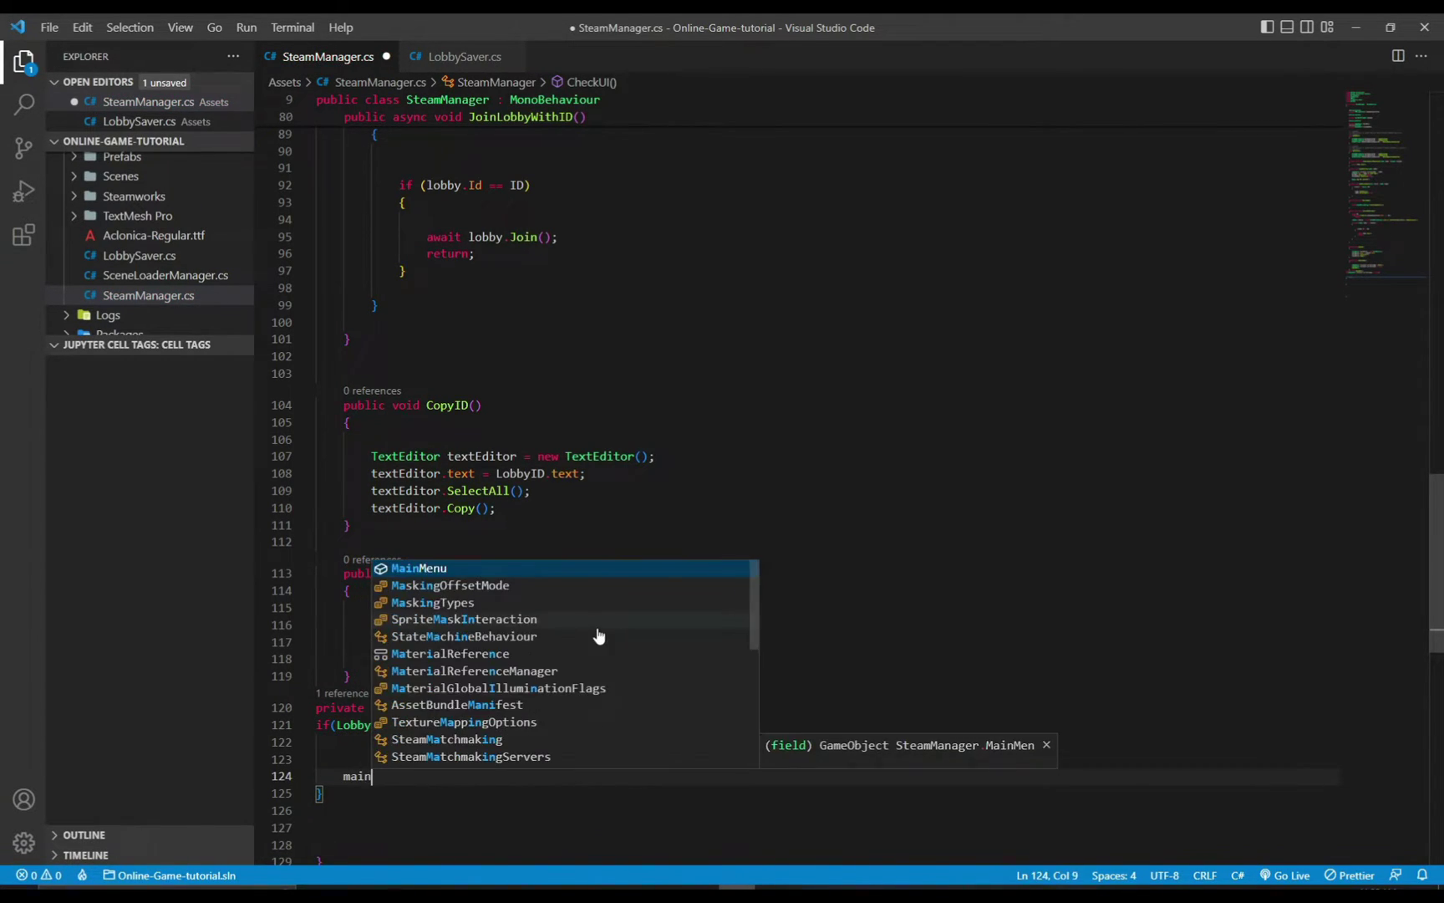
key("Tab")
type(".setav")
key("Tab")
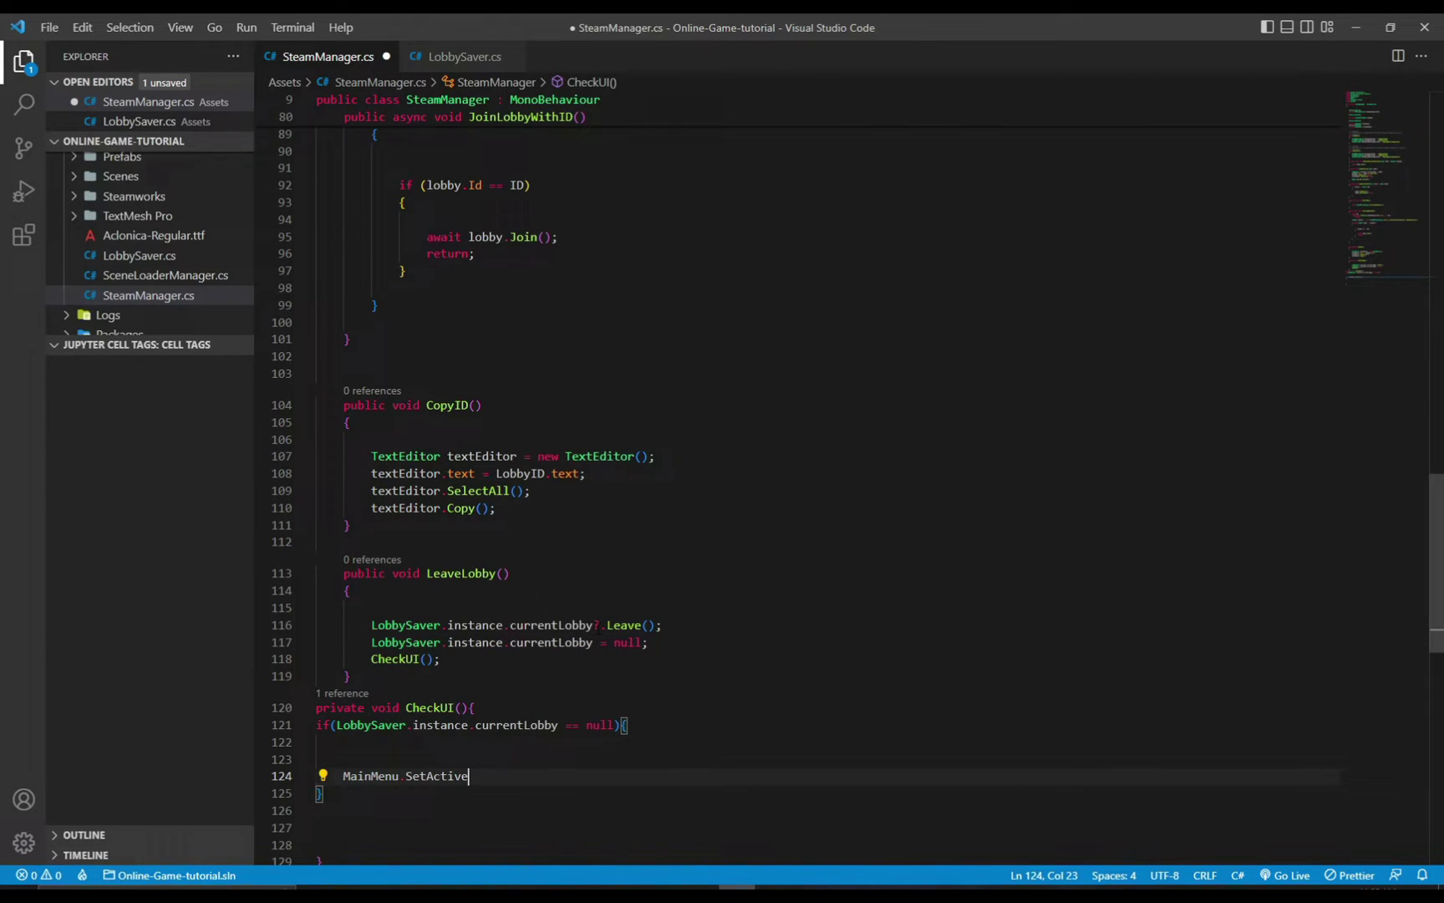
type("()")
left_click(404, 508)
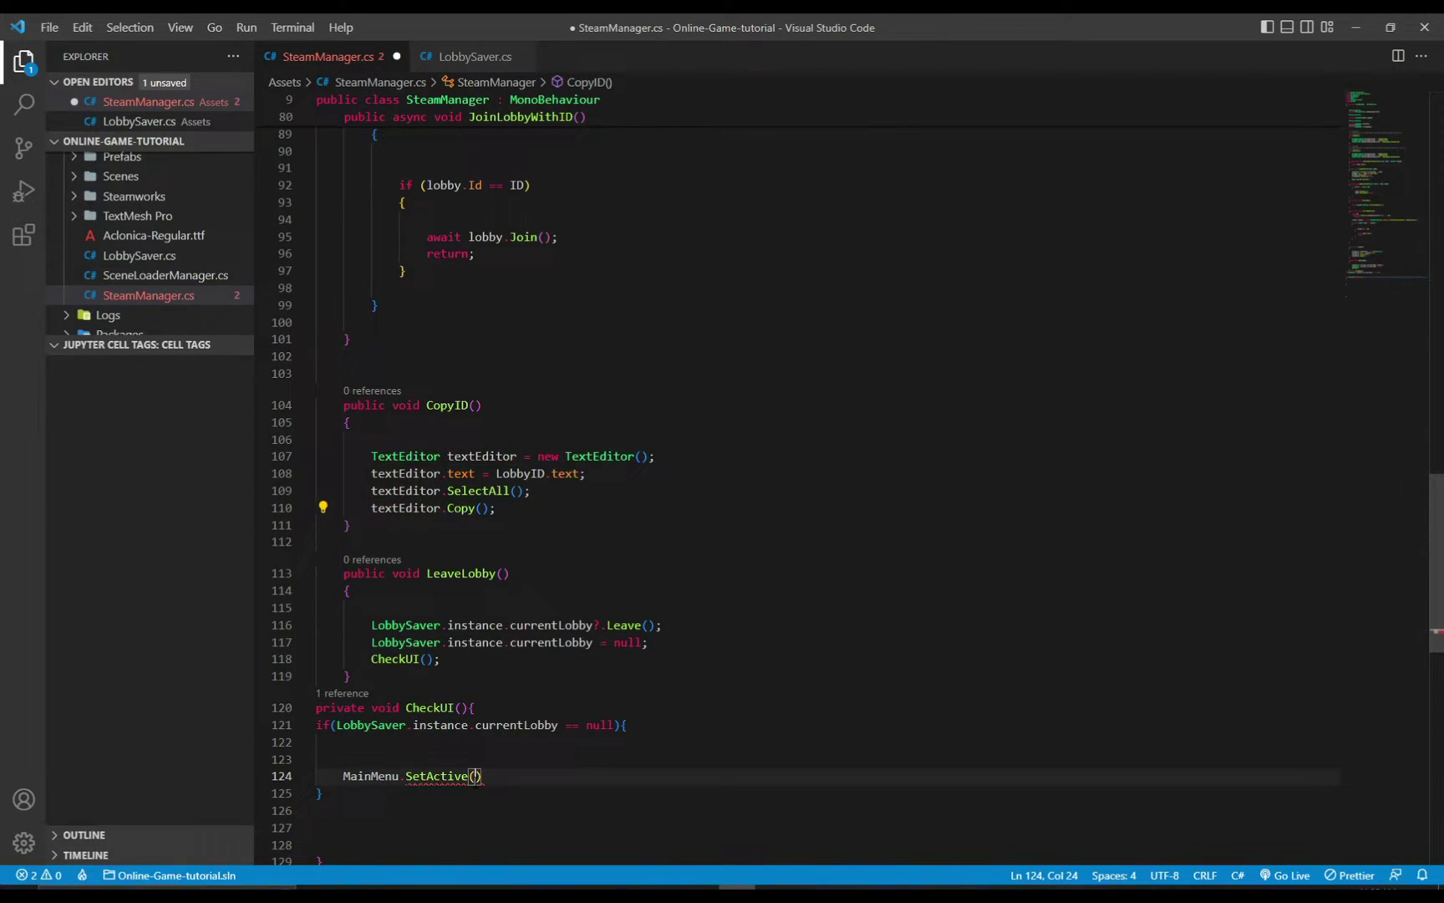
left_click(478, 776)
type("tive(t")
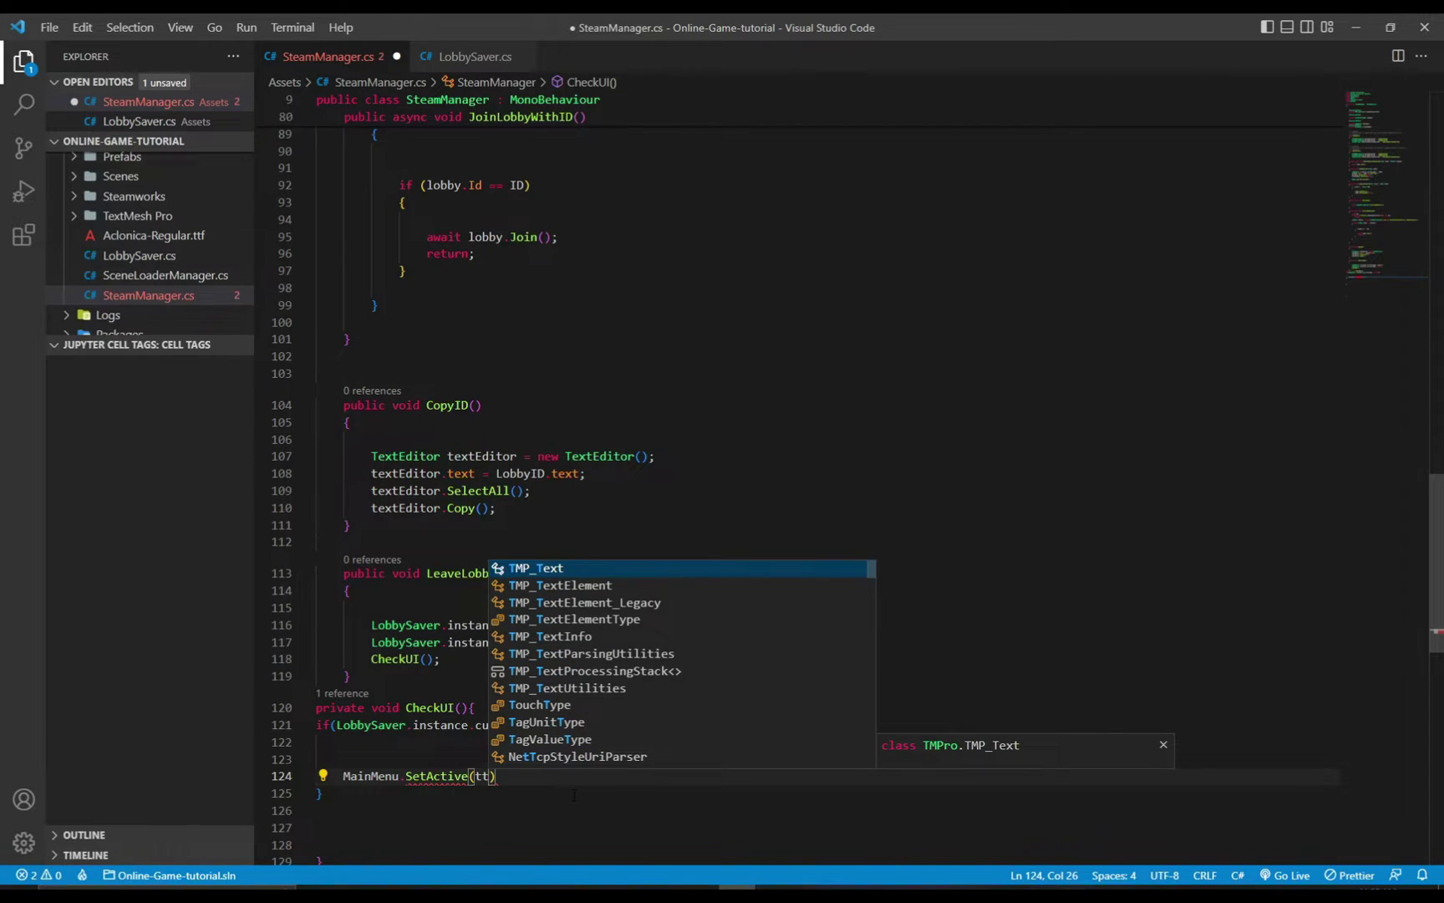
type("rue);")
key("Return")
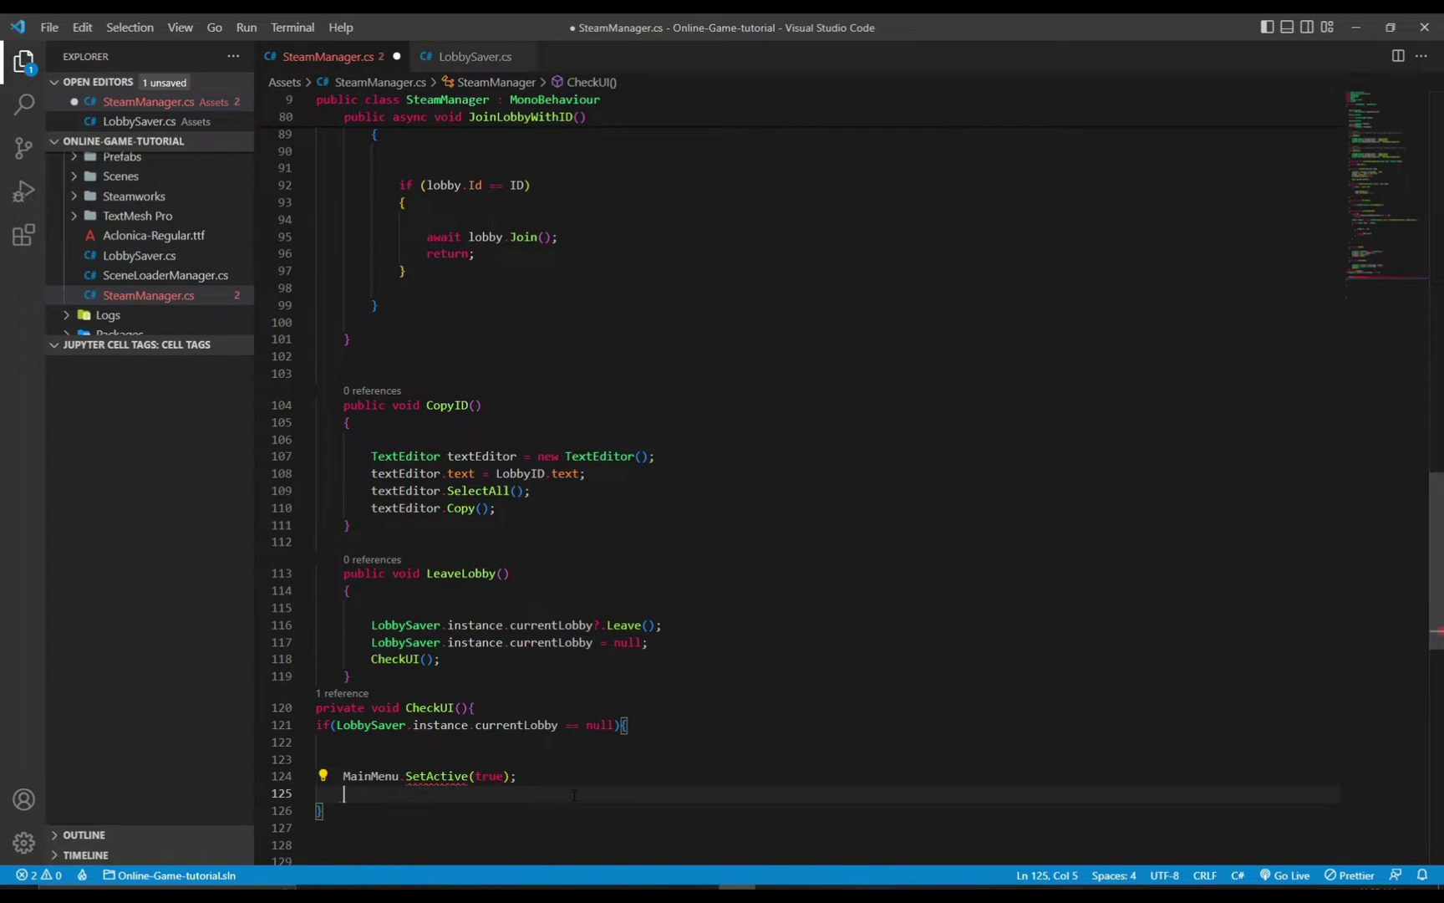
type("InLobbyMenu")
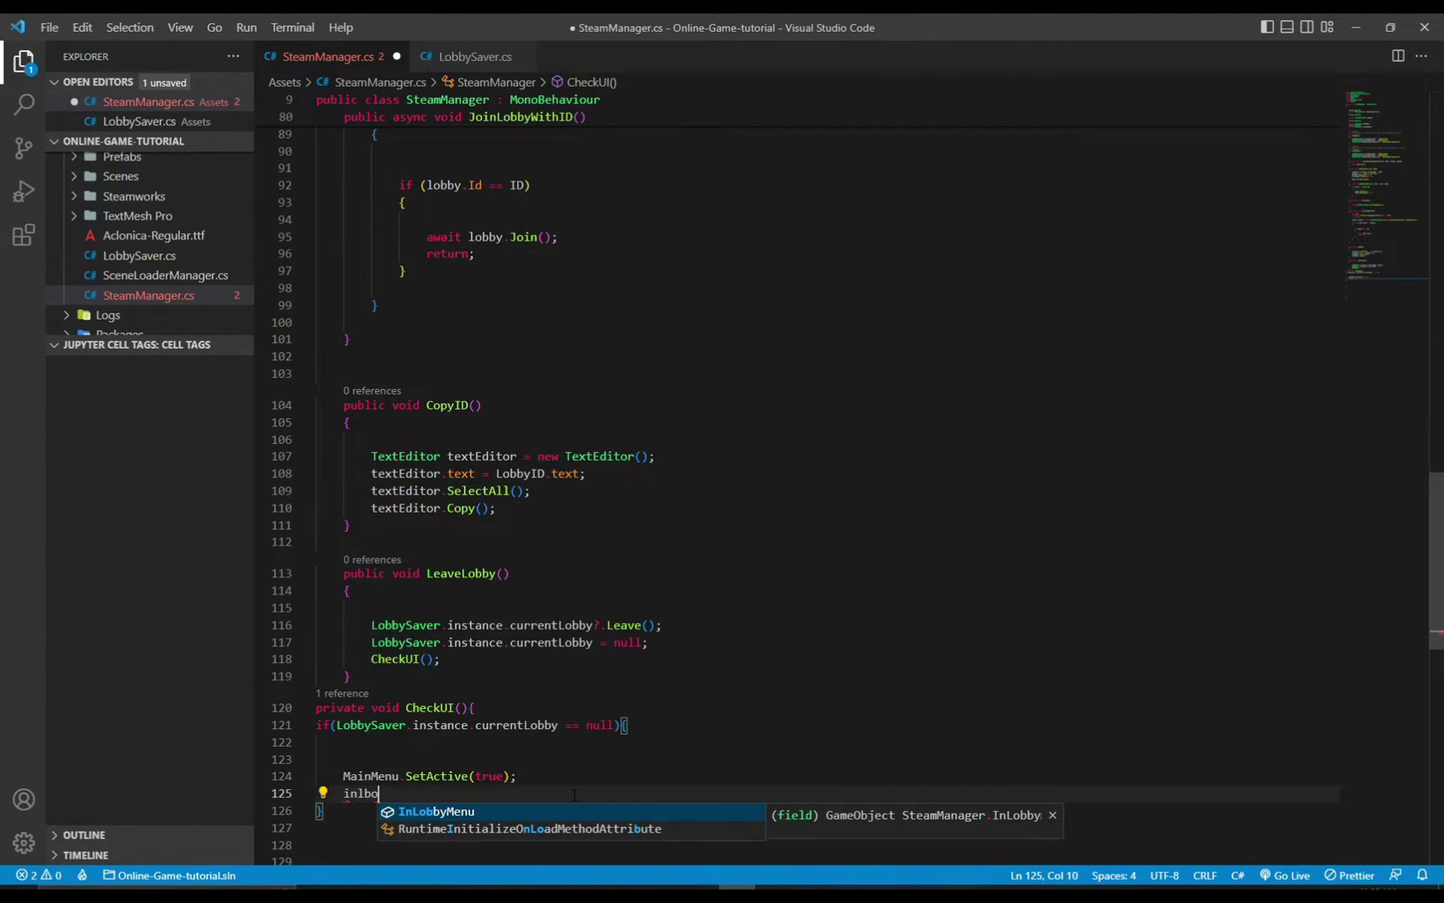
type(".SetActive(")
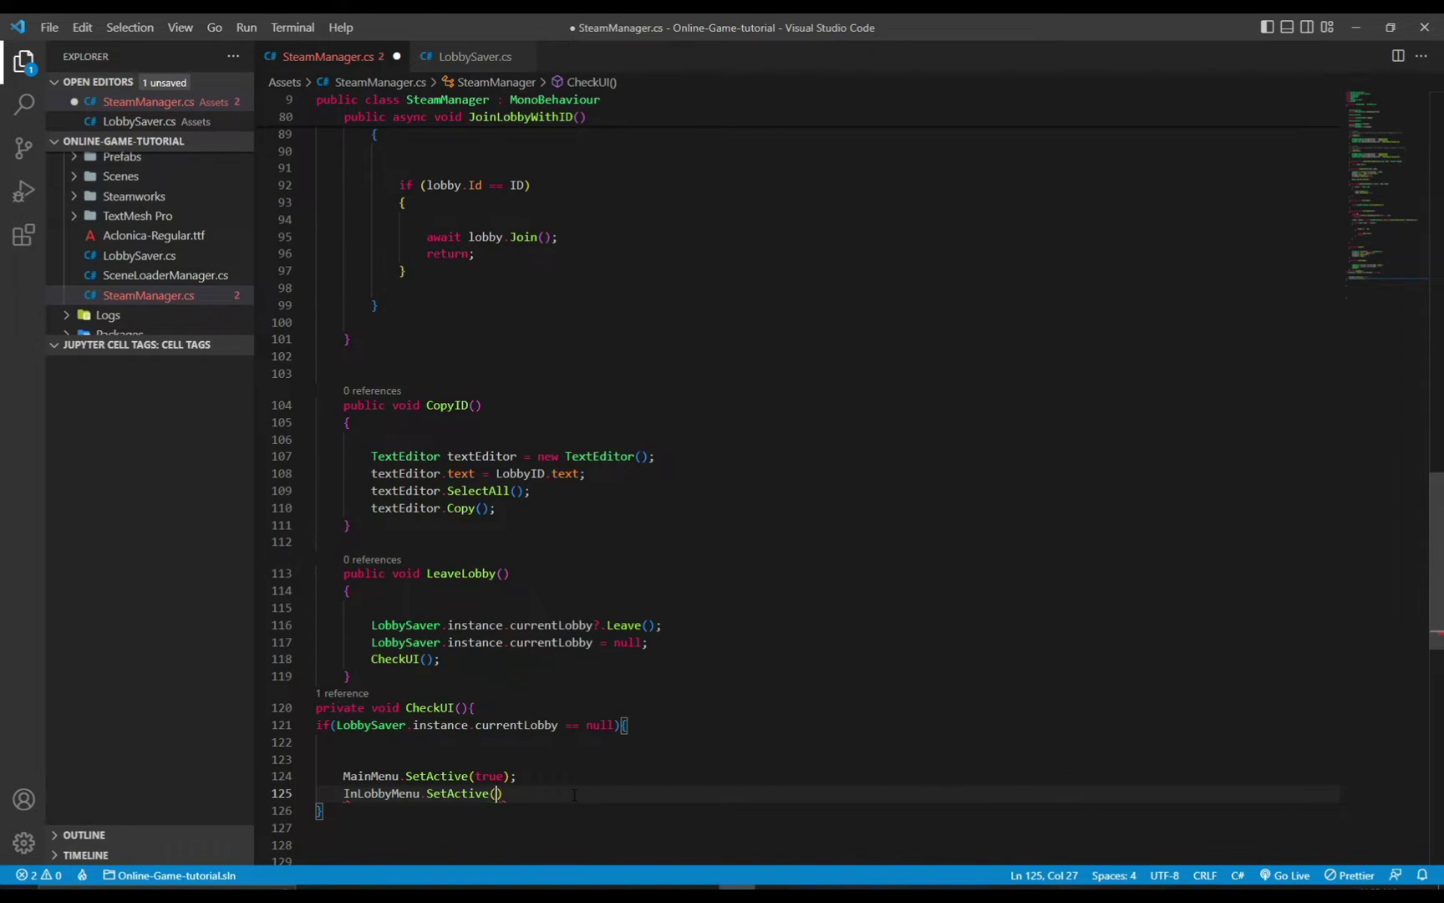
type("false")
key("Right")
type(";")
Add an else branch containing a copy of the two SetActive lines.
key("Down")
key("End")
type("else")
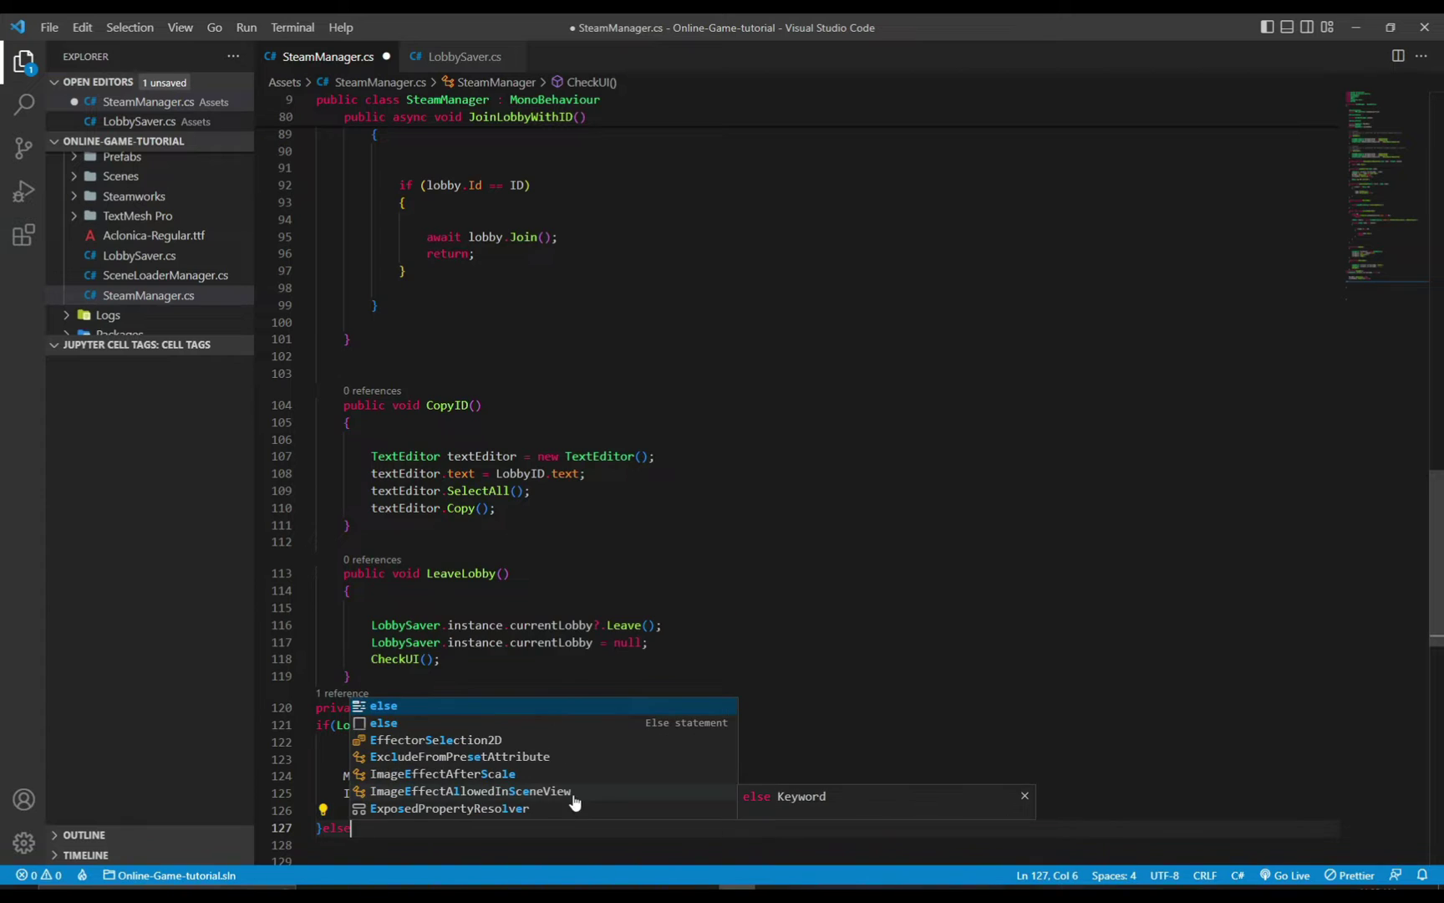
type(" {")
key("Return")
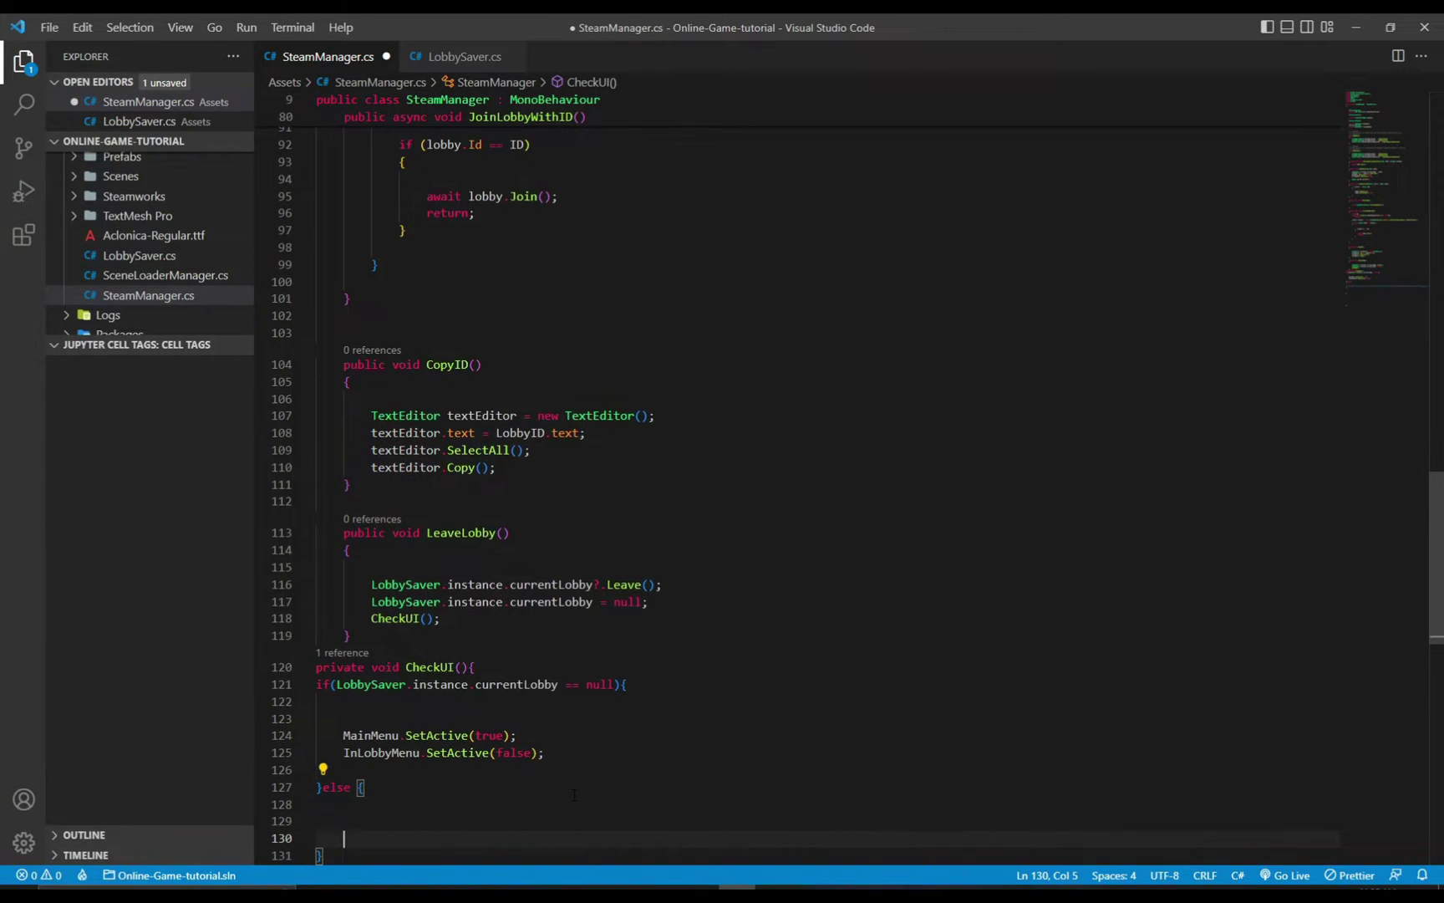
key("Up")
key("Up")
key("Up")
key("shift+End")
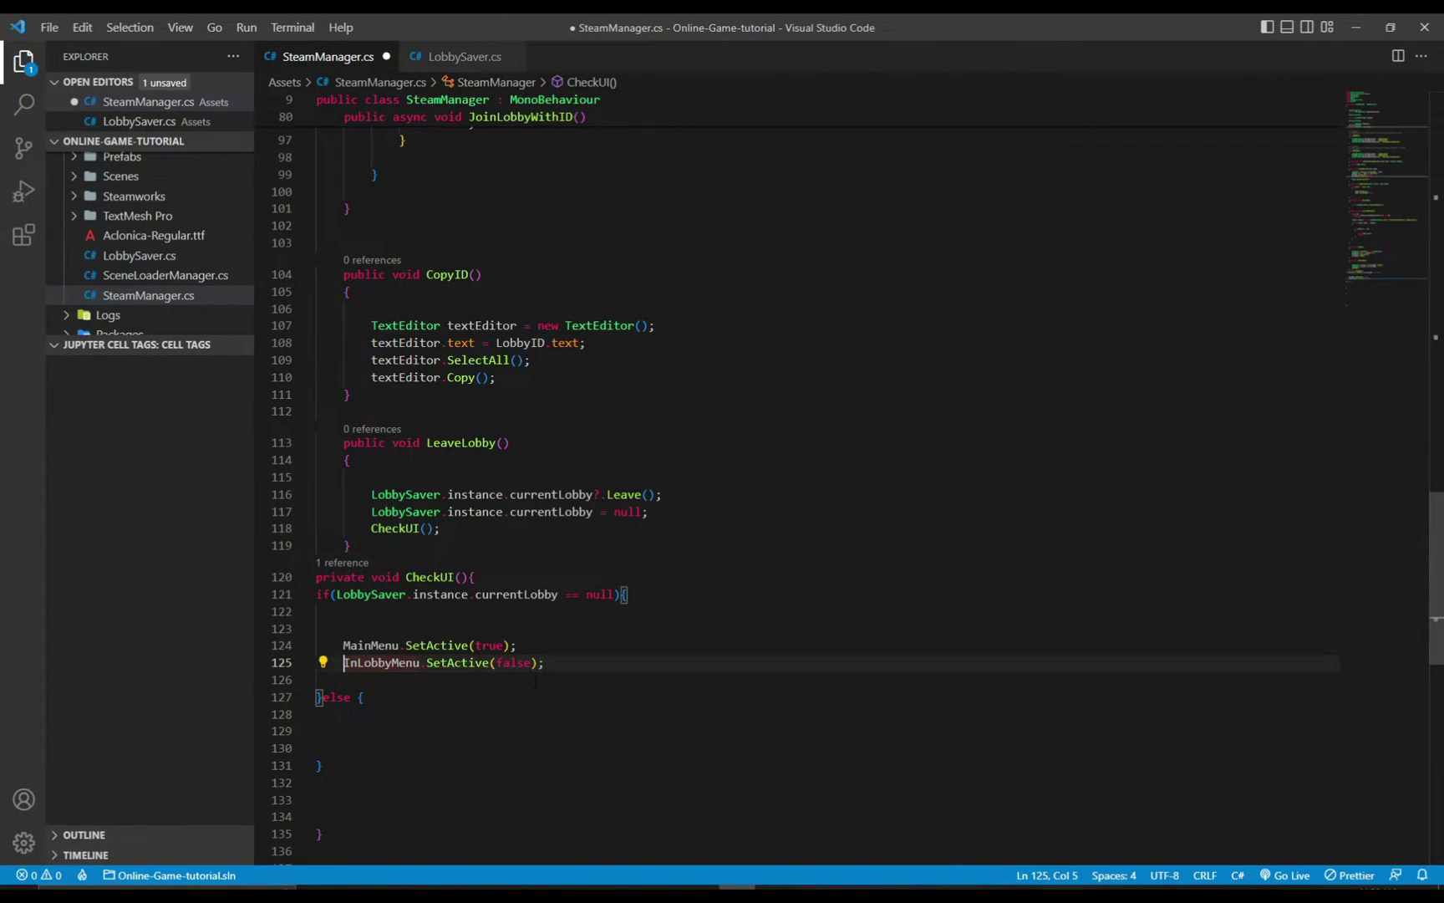
key("shift+Up")
key("shift+Home")
key("ctrl+c")
key("Down")
key("Down")
key("Down")
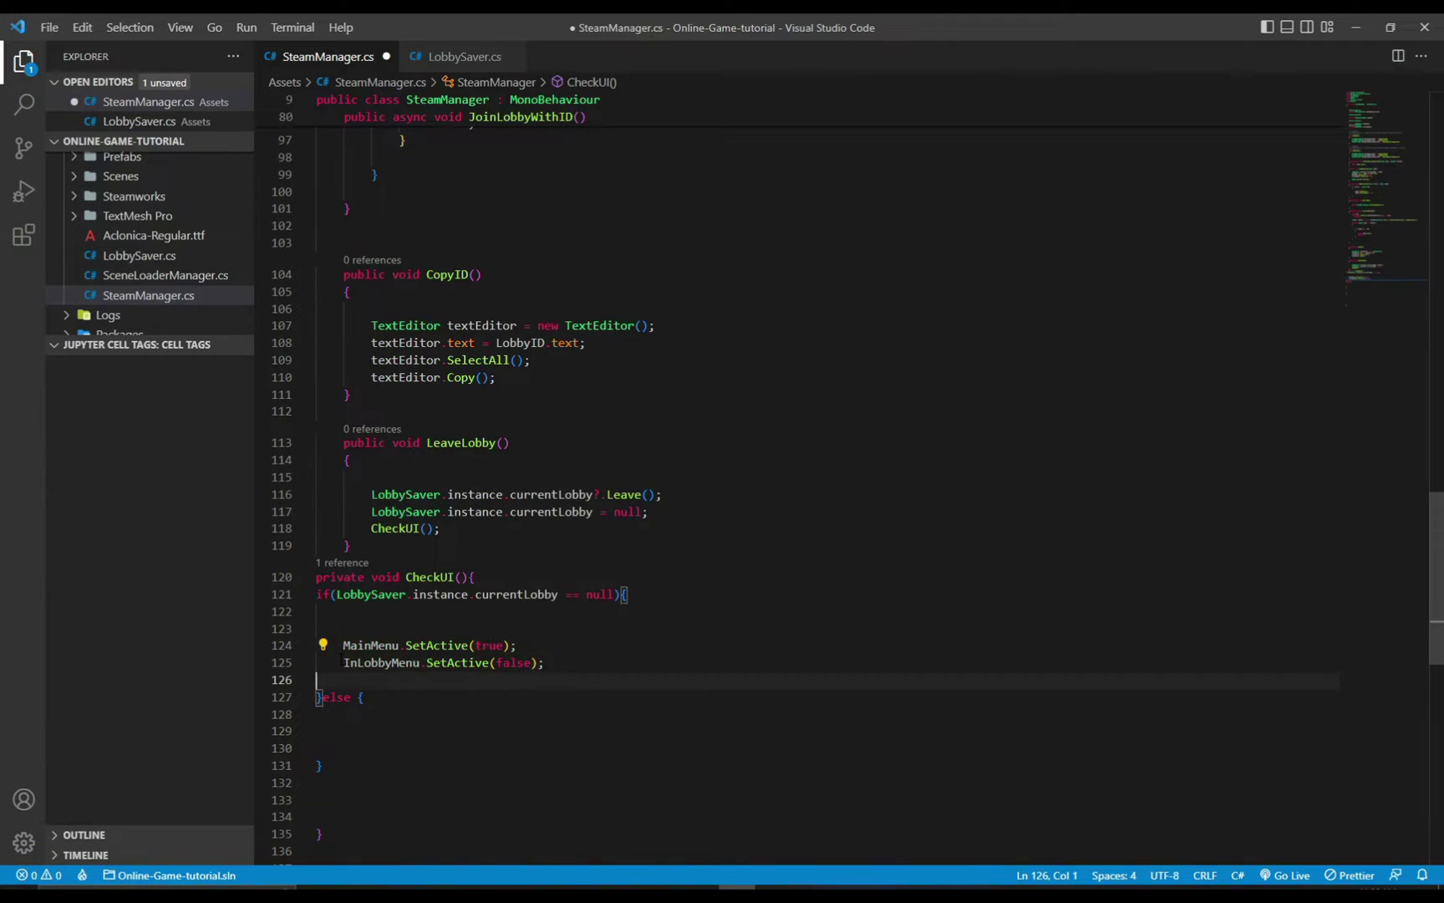
key("ctrl+v")
In the else branch, set MainMenu to false and InLobbyMenu to true, then save.
key("Up")
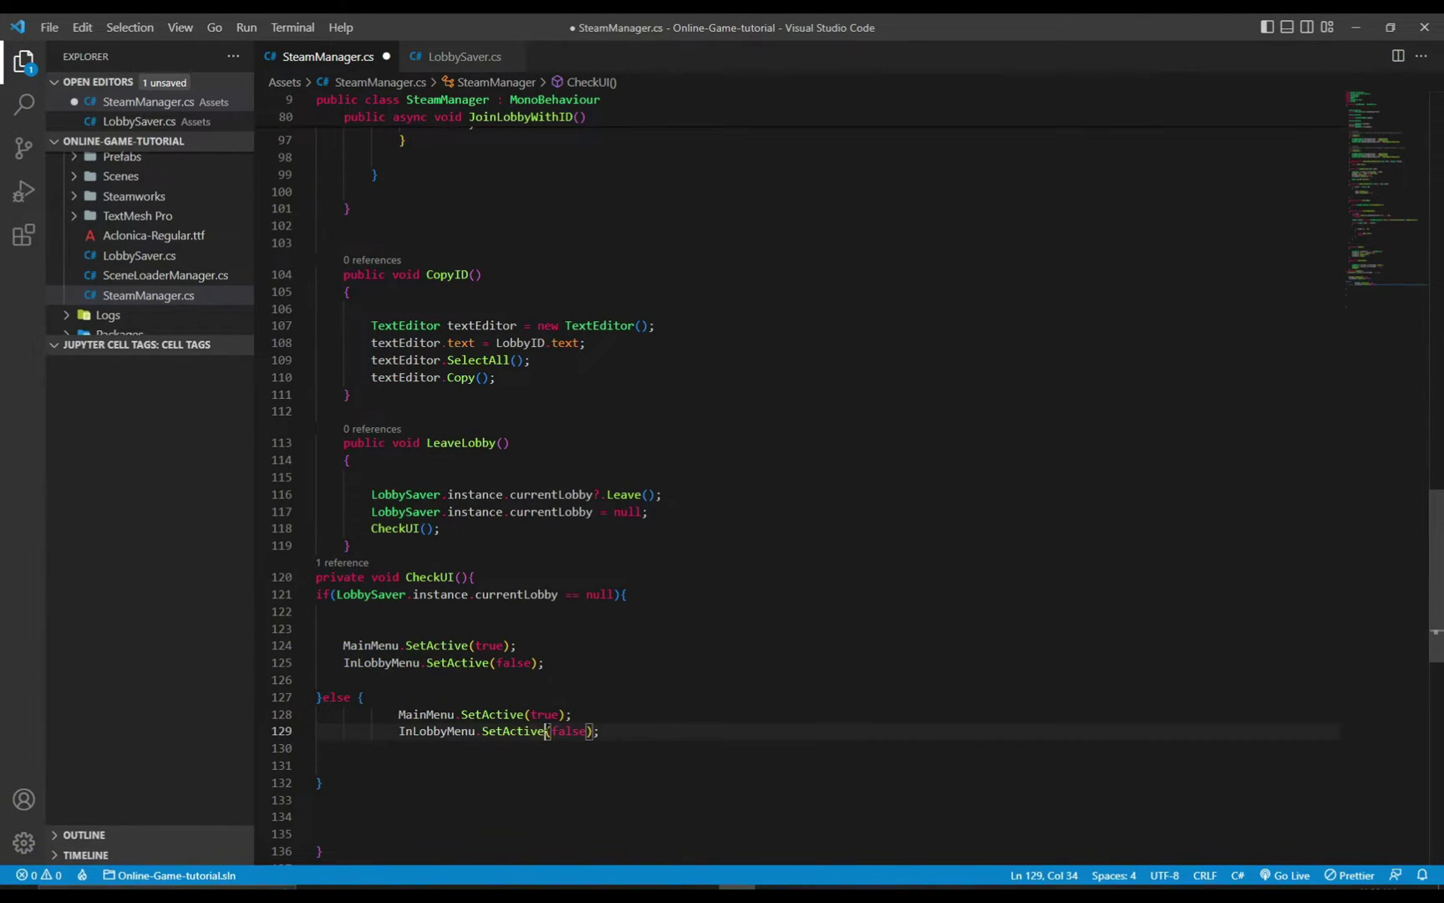
key("Left")
key("Left")
key("ctrl+shift+Left")
type("false")
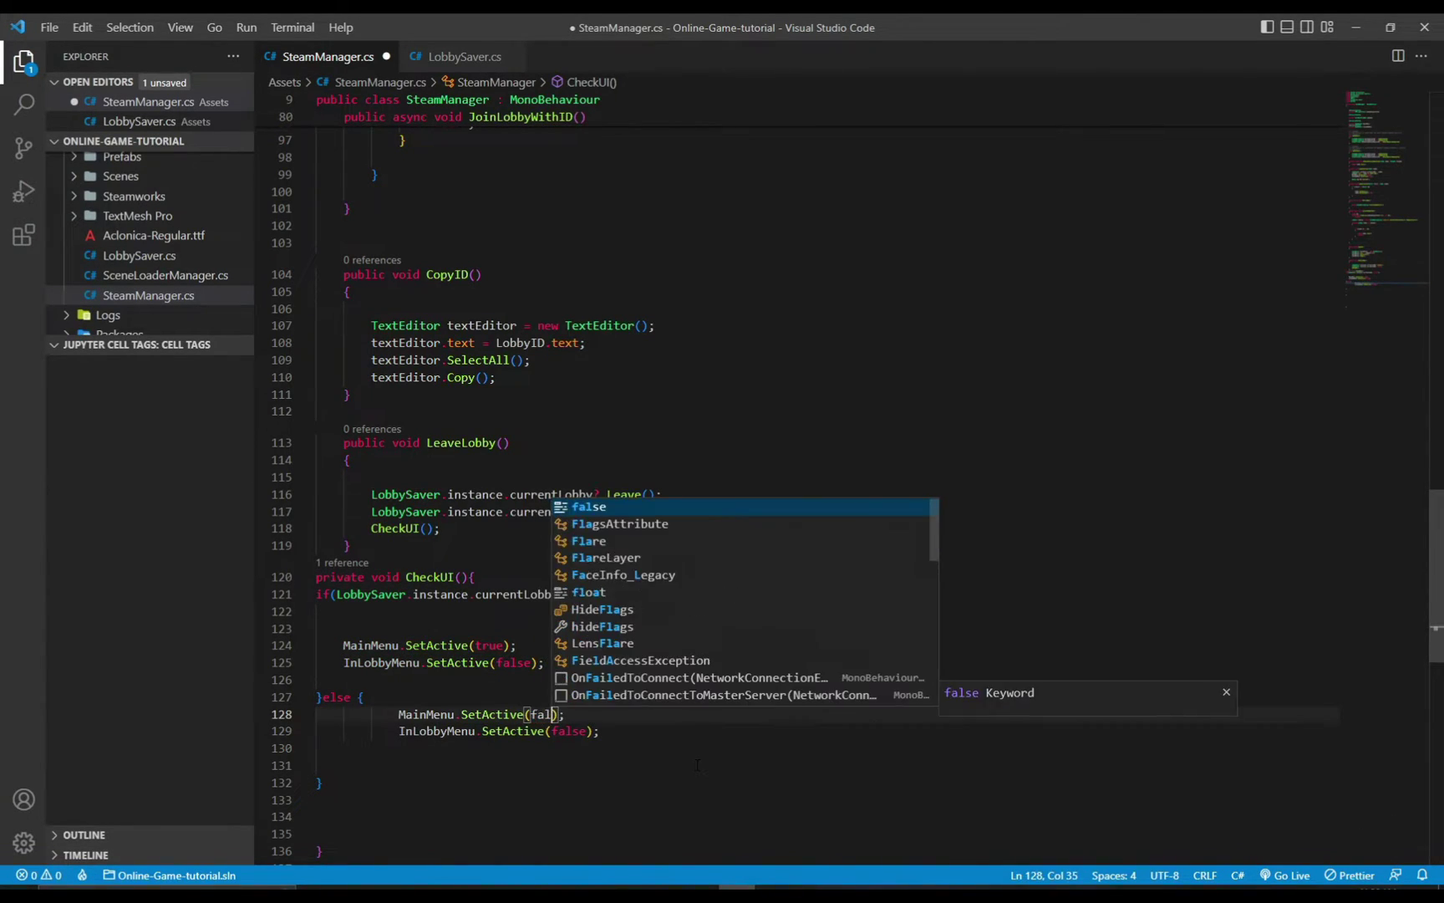
key("Escape")
key("Down")
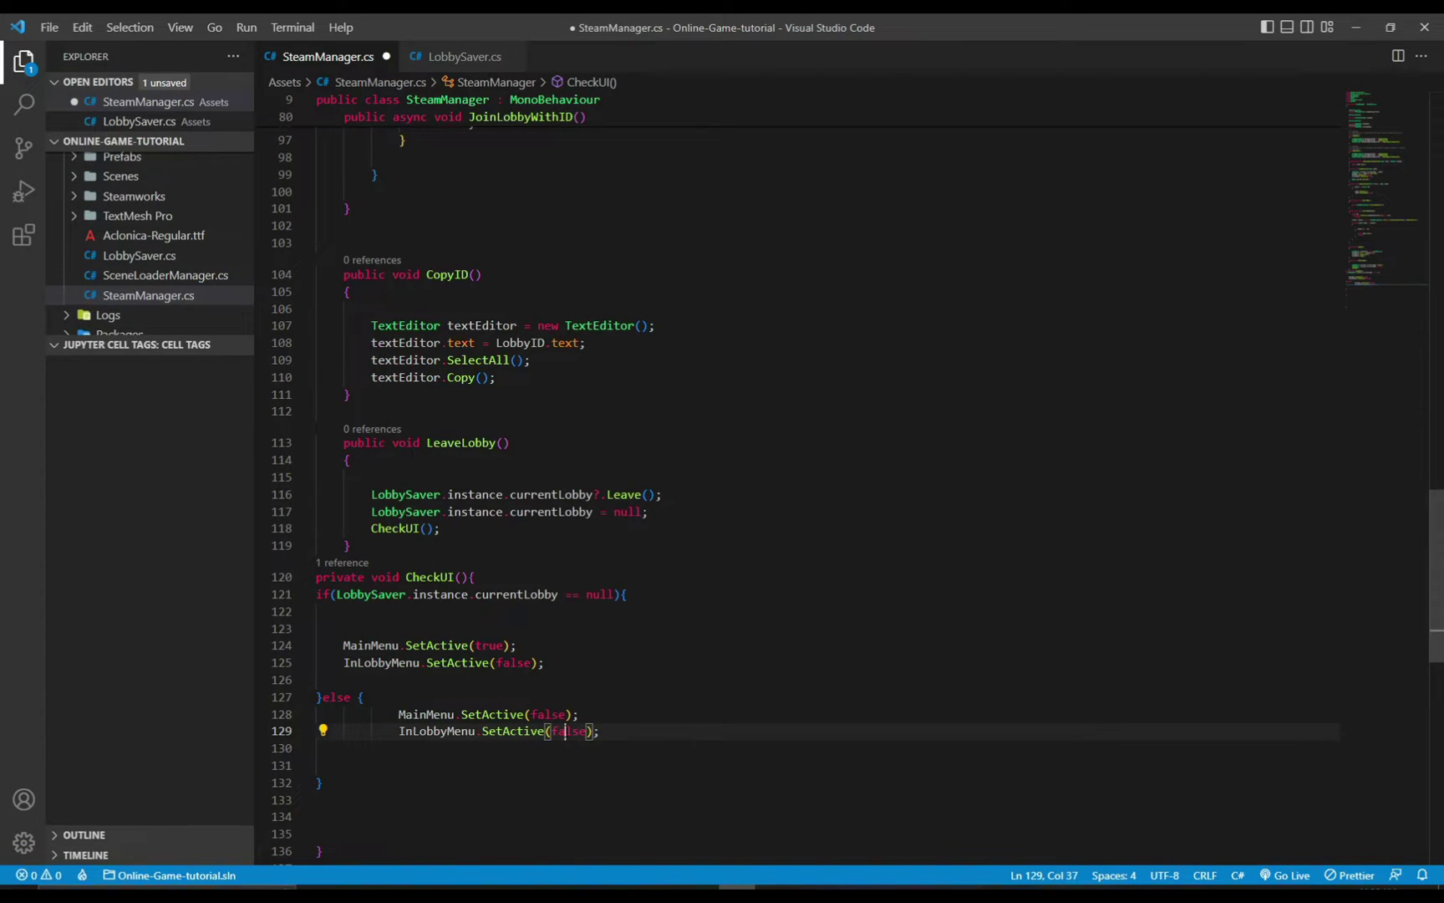
key("ctrl+shift+Right")
type("tr")
type("ue")
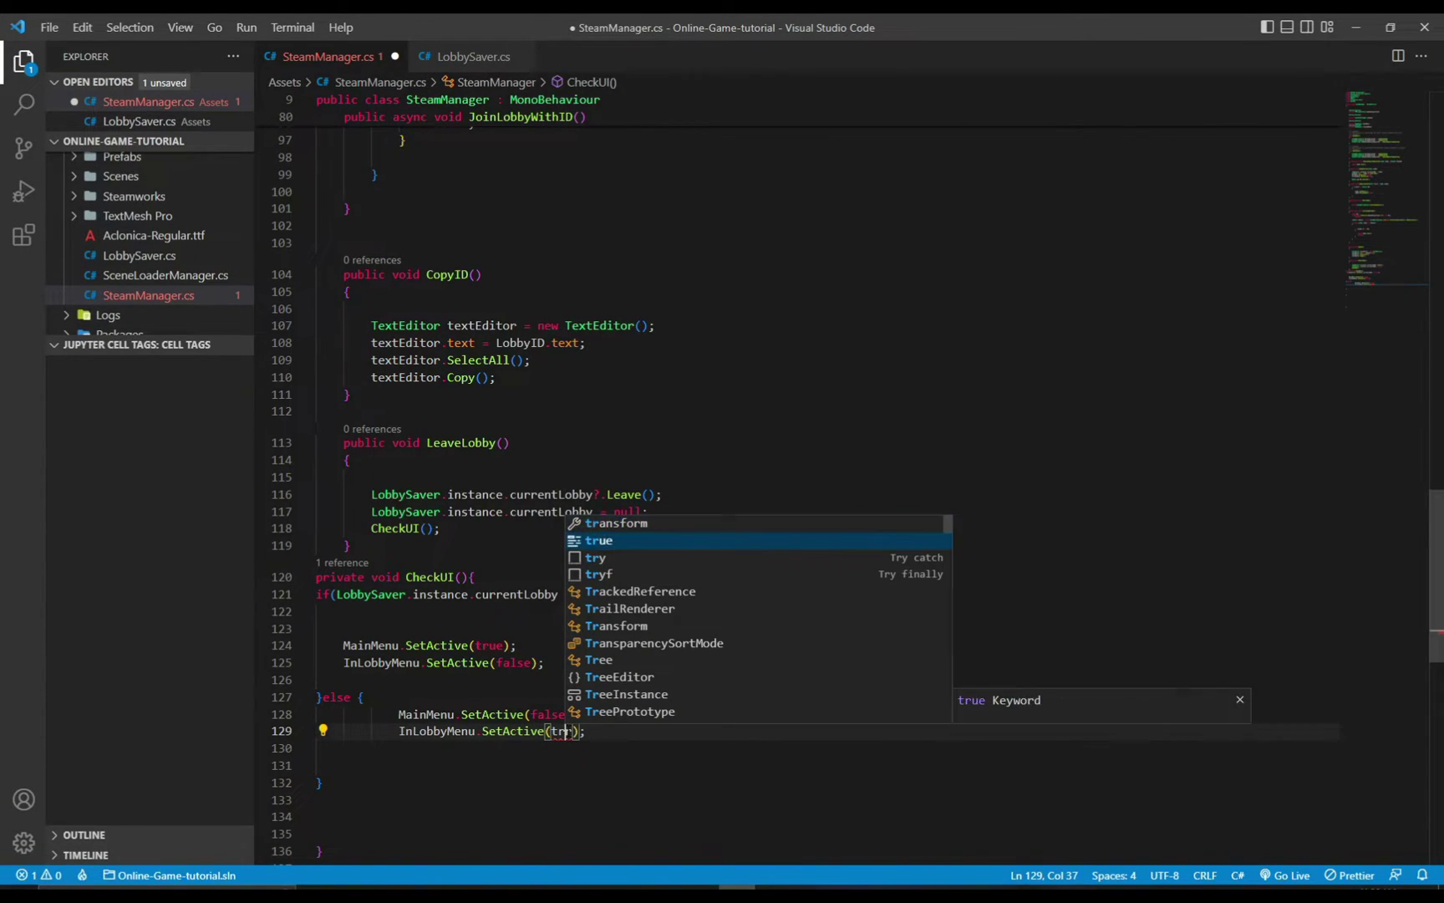
key("Escape")
key("ctrl+s")
Replace LobbyEntered's MainMenu and InLobbyMenu SetActive lines with CheckUI(); and save.
left_click(554, 696)
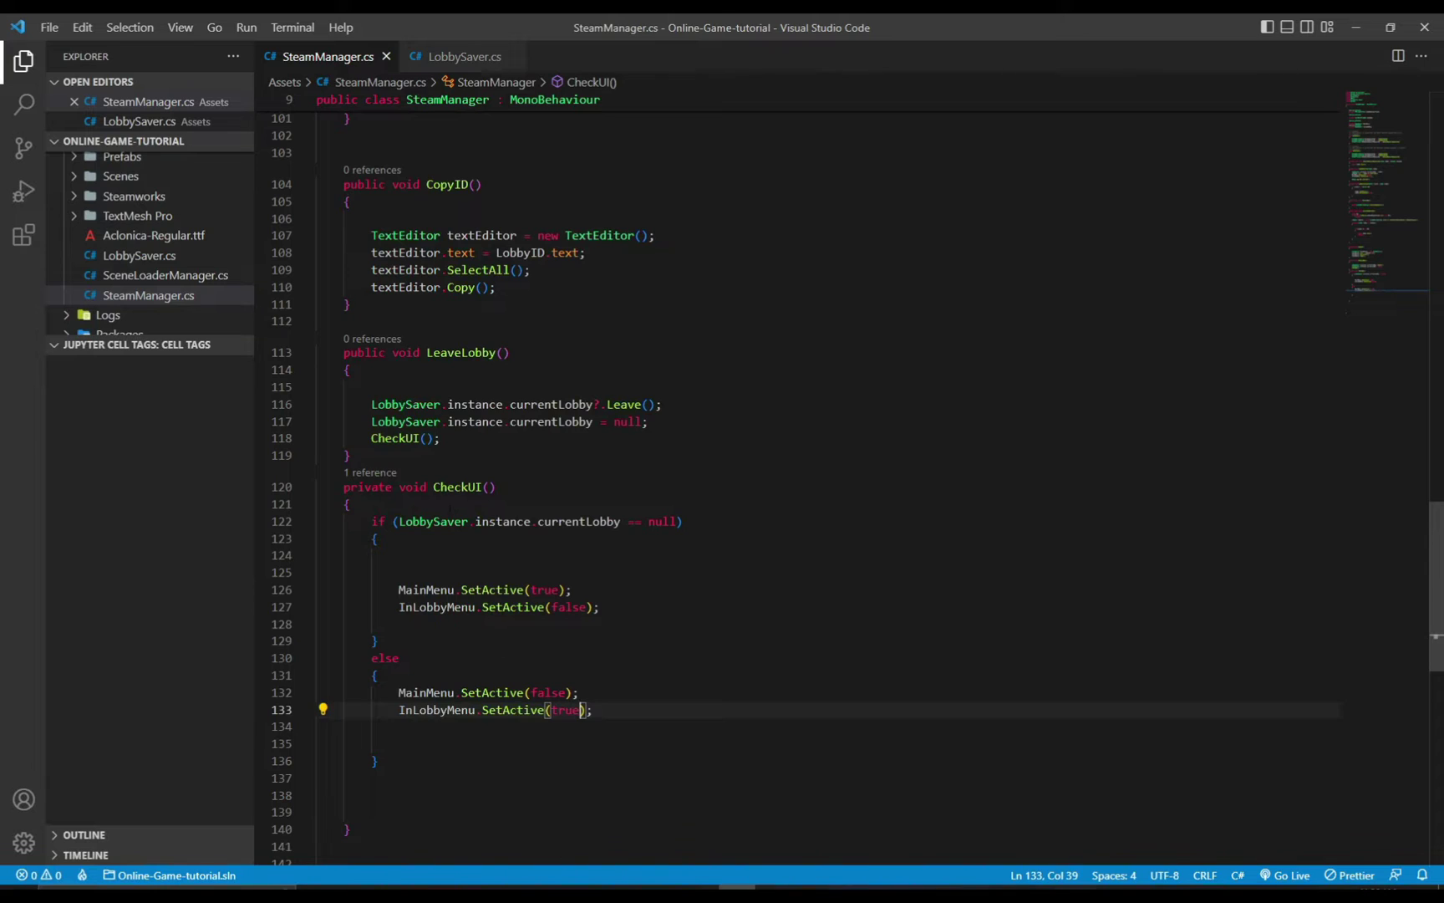
left_click(455, 577)
left_click(406, 529)
scroll(550, 429, "up", 5)
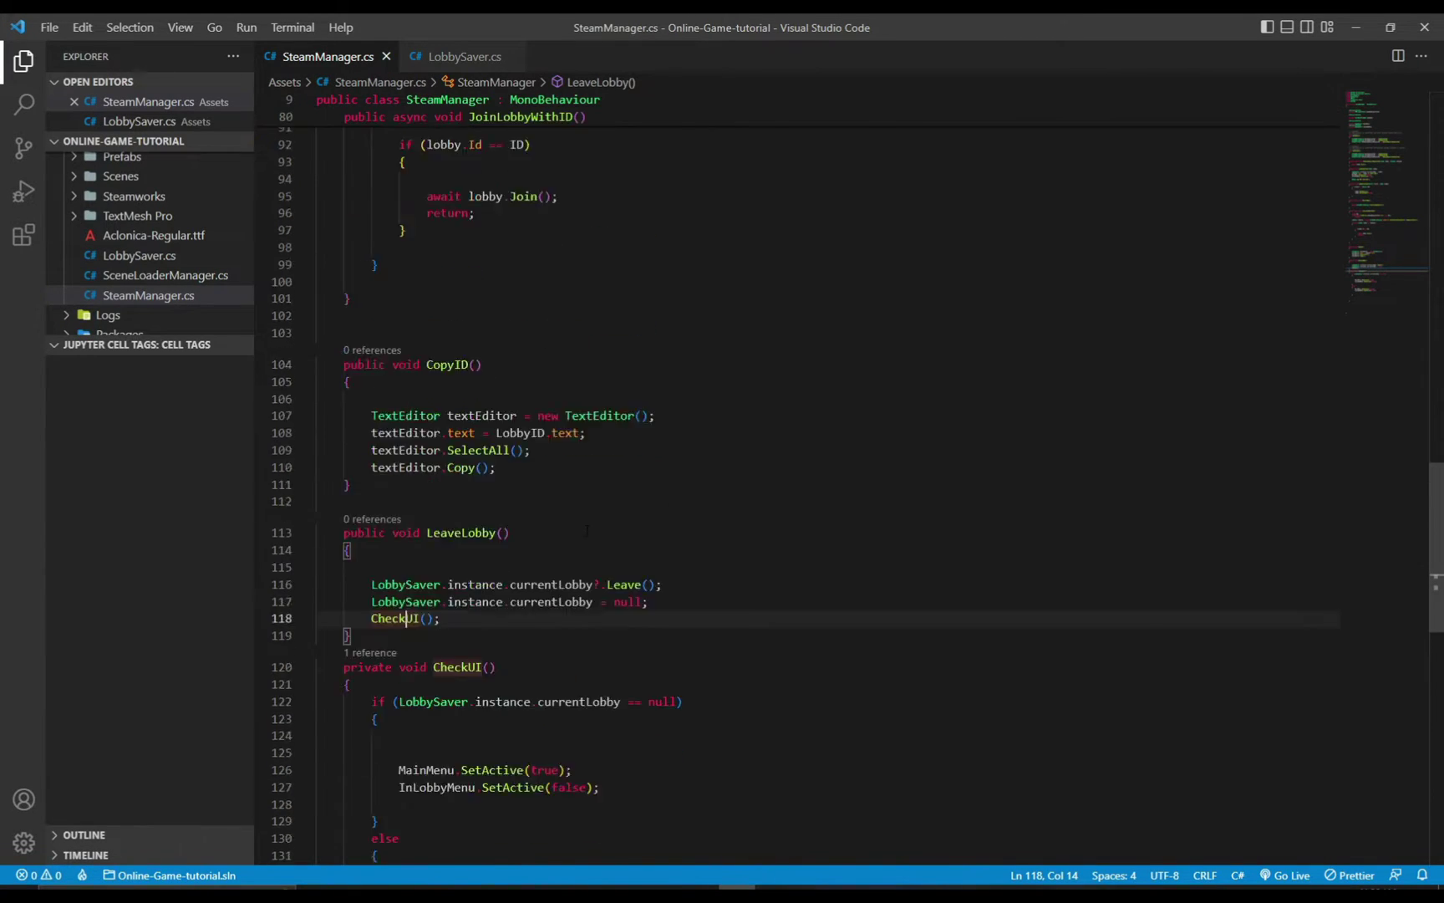
scroll(549, 428, "up", 5)
scroll(550, 428, "up", 3)
scroll(549, 428, "up", 3)
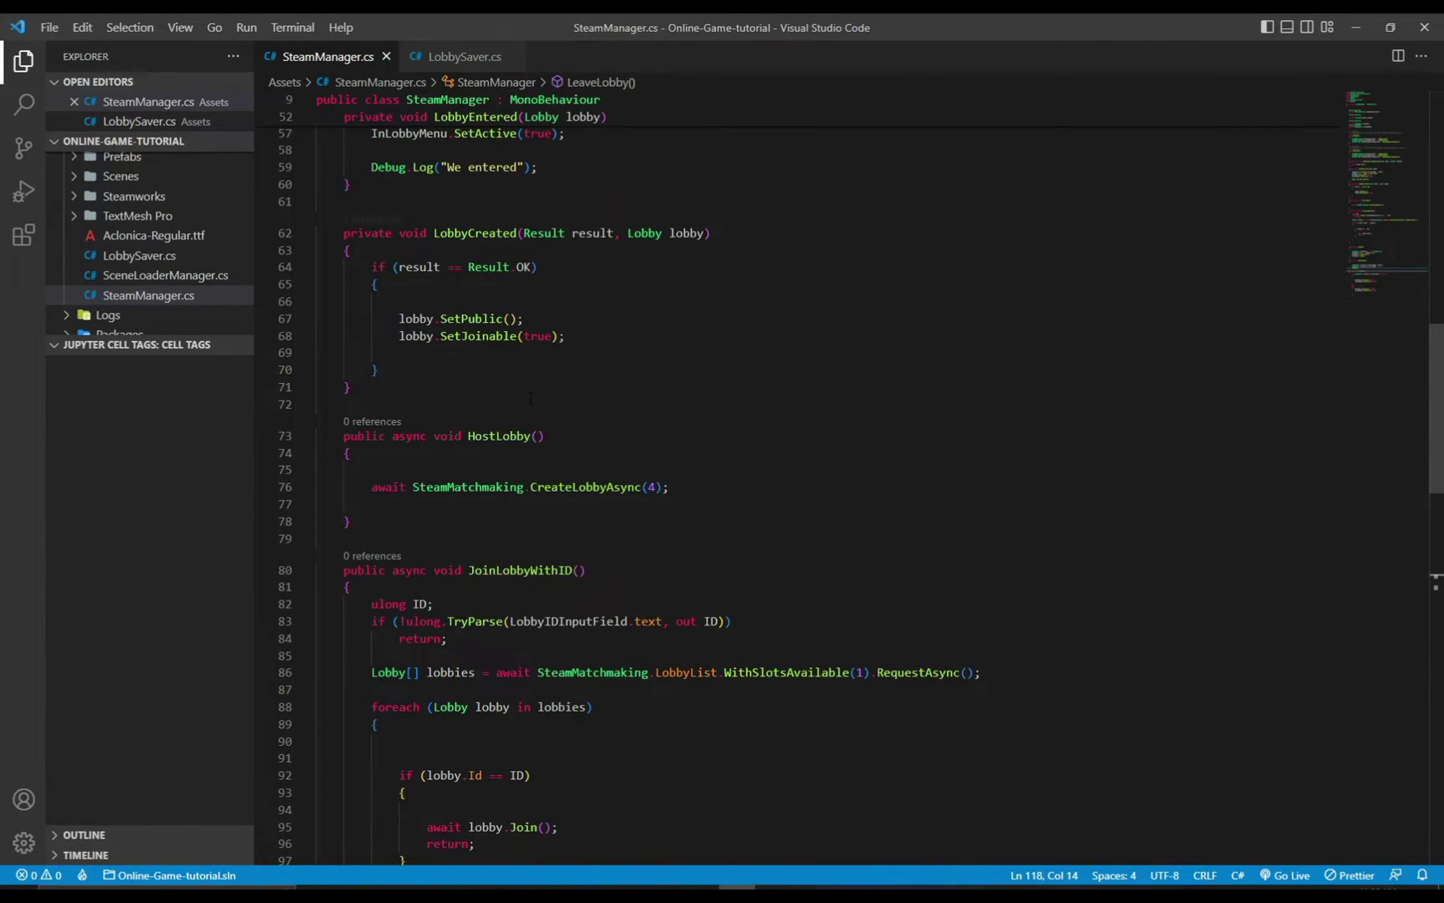
scroll(550, 429, "up", 3)
scroll(550, 430, "up", 3)
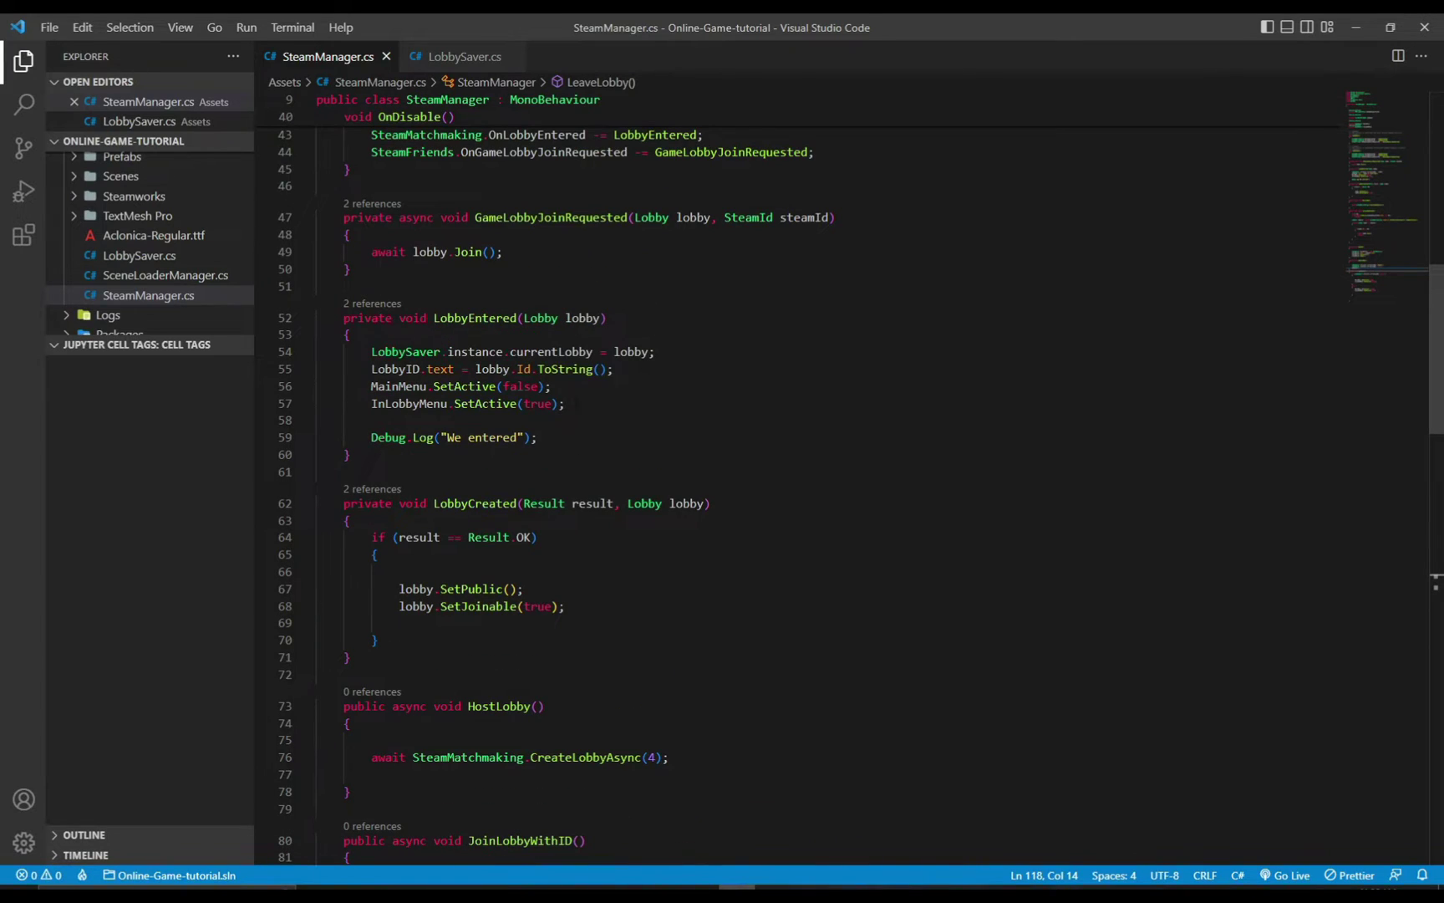
left_click_drag(566, 403, 371, 386)
type("ch")
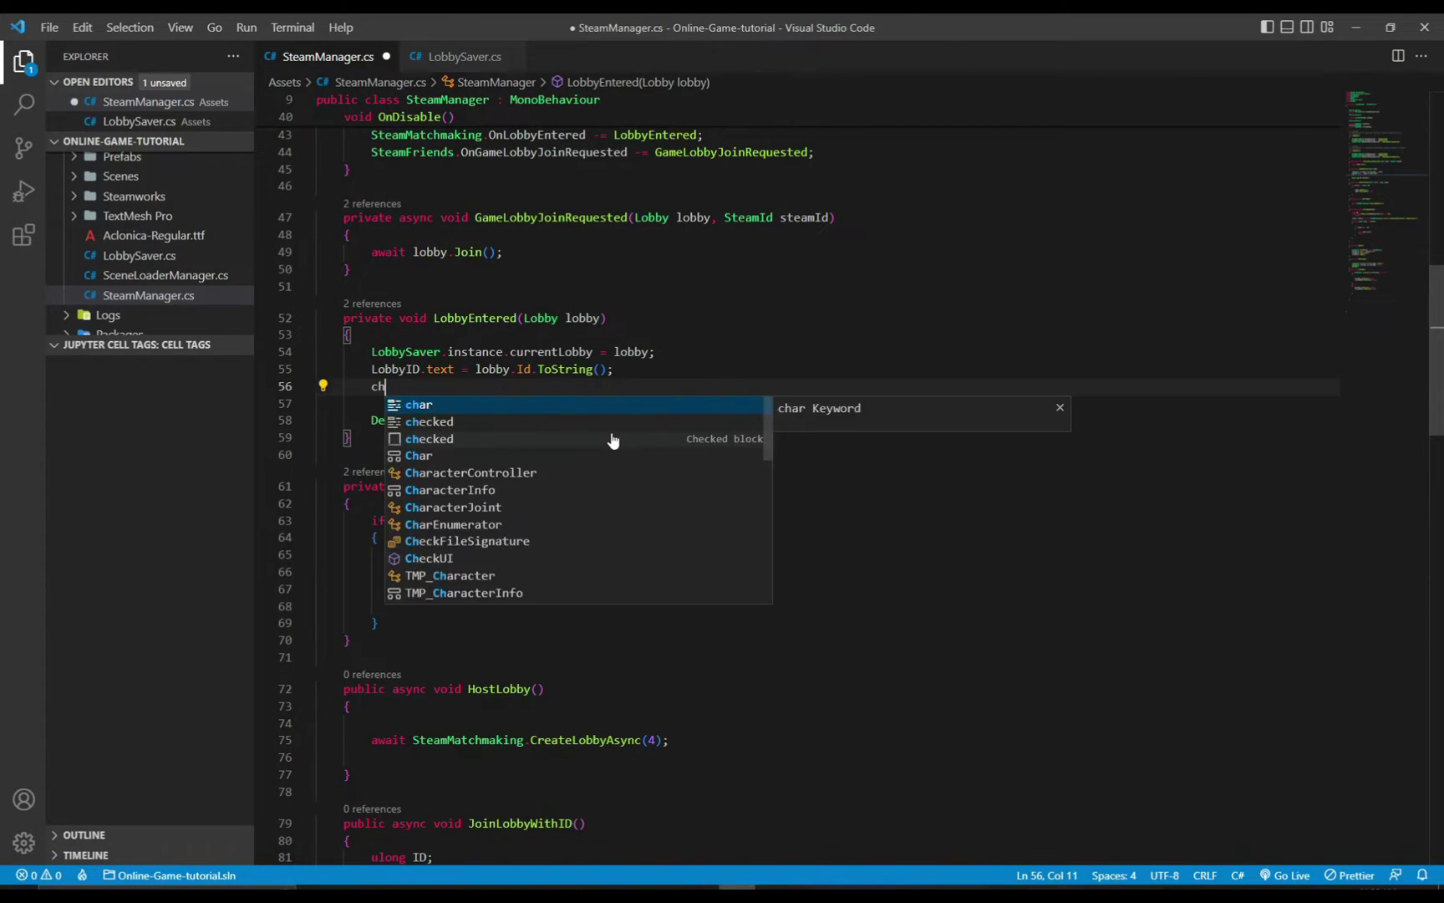
type("eck")
key("Down")
key("Down")
key("Down")
key("Return")
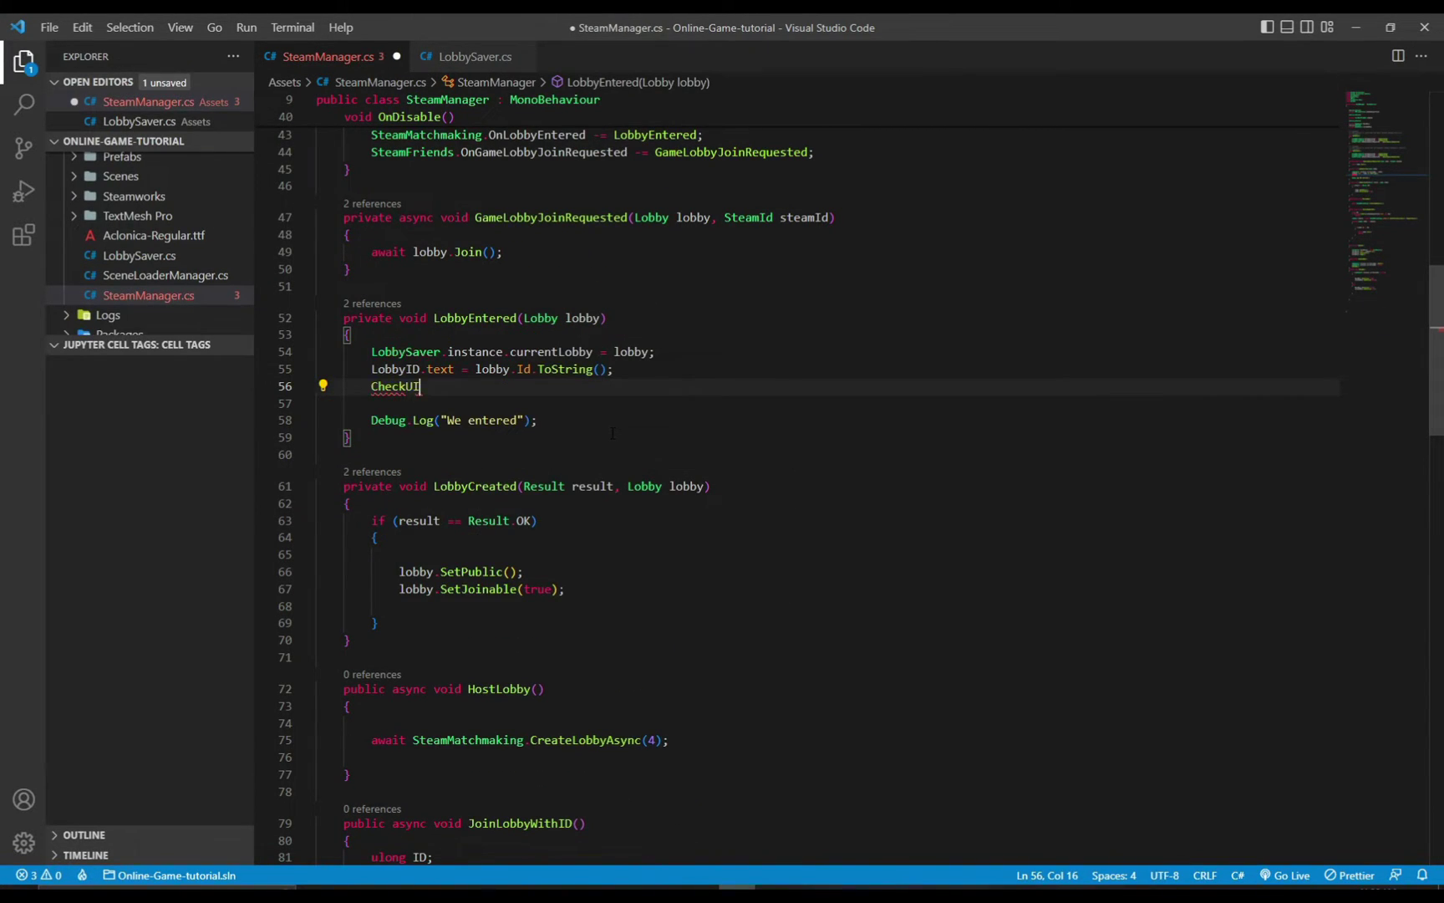
type("();")
key("ctrl+s")
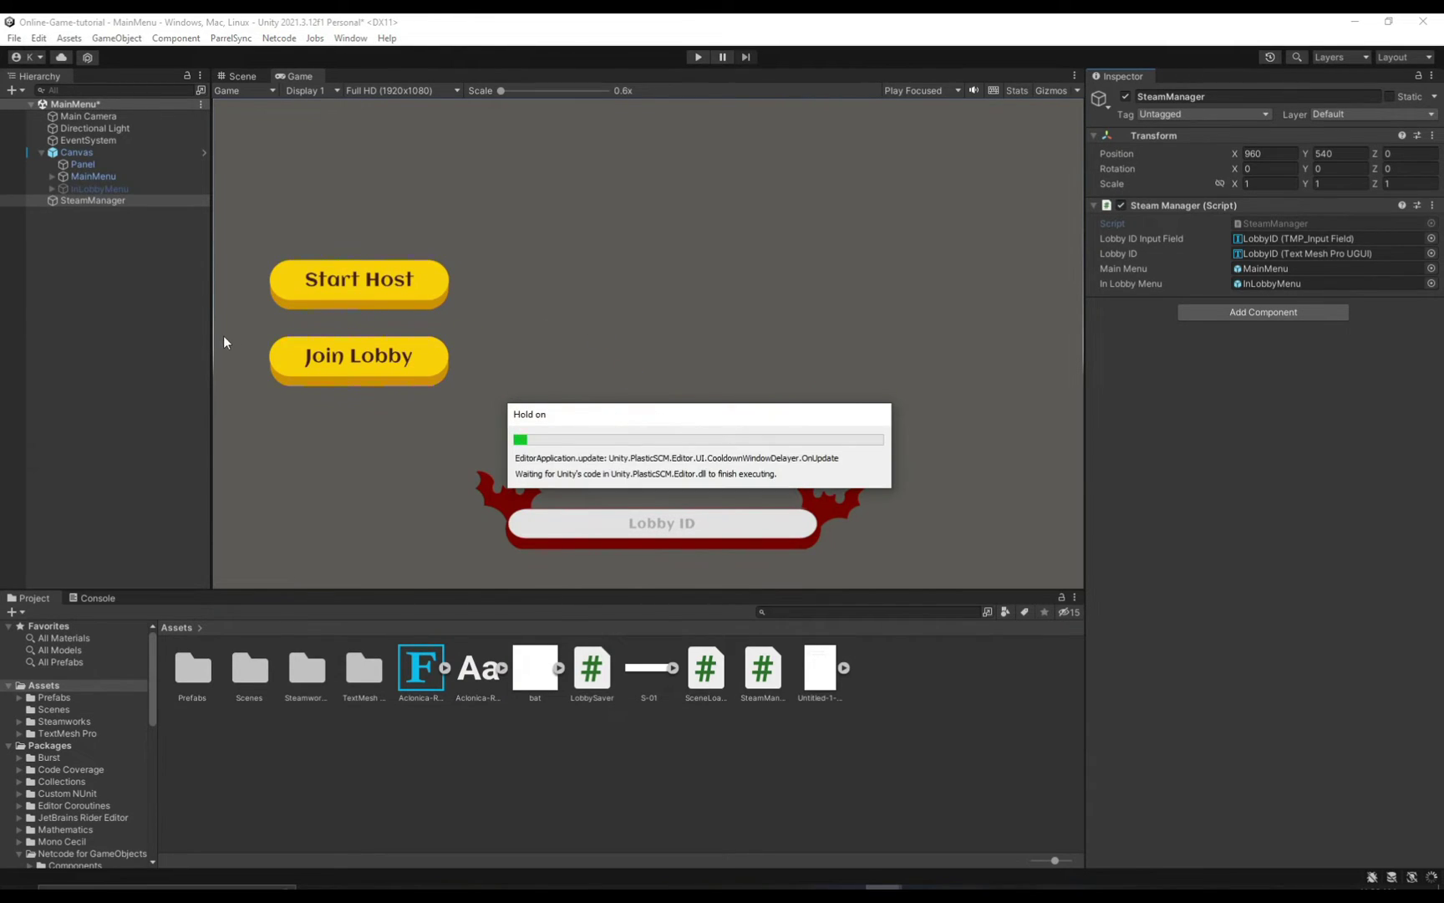
Point the Leave Lobby button's On Click at the SteamManager object's LeaveLobby method.
left_click(50, 188)
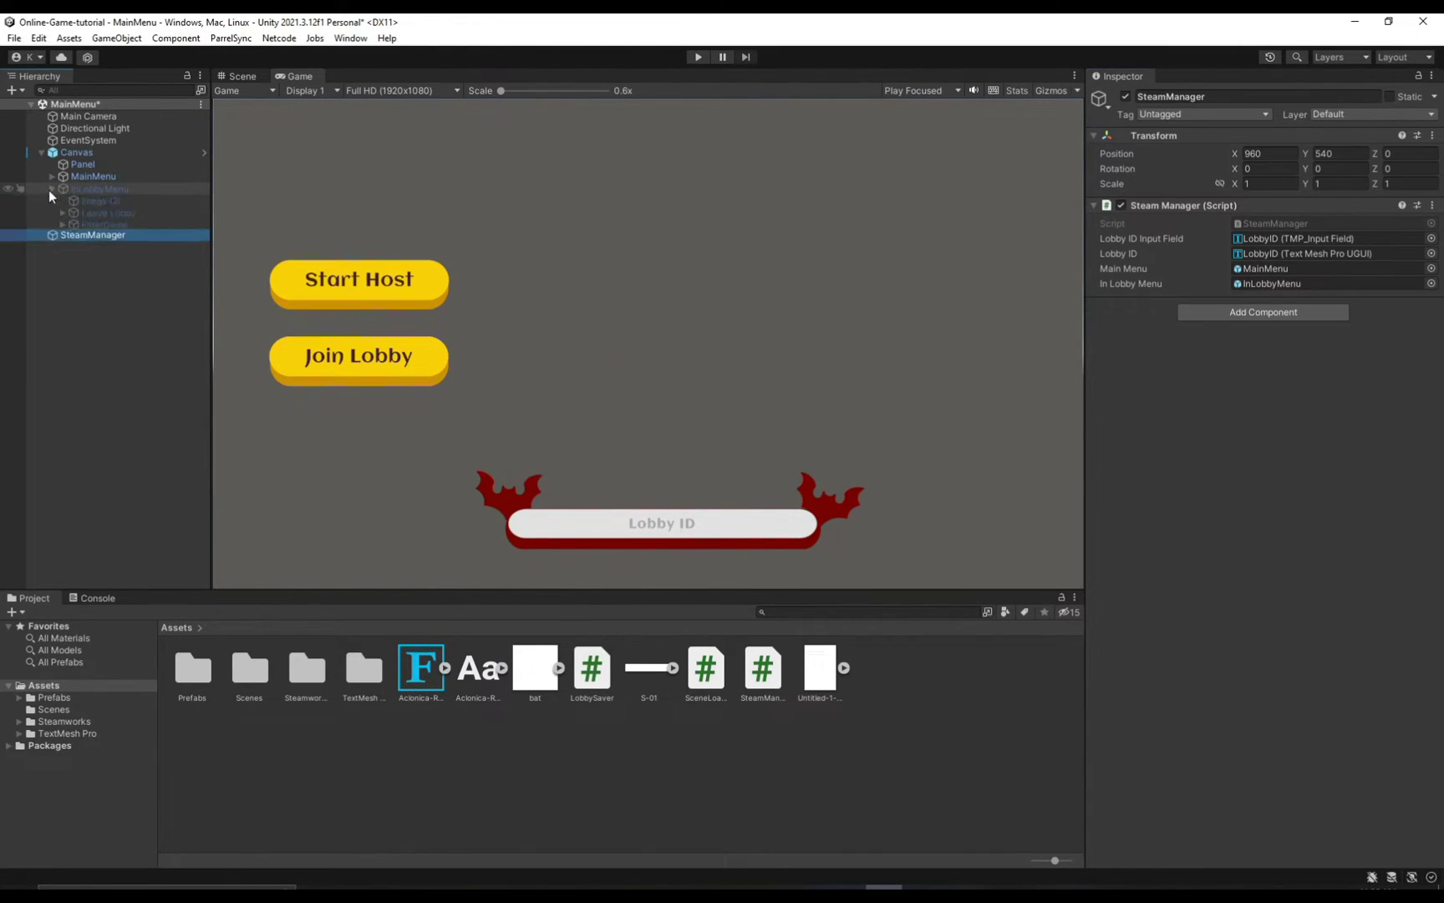
left_click(115, 213)
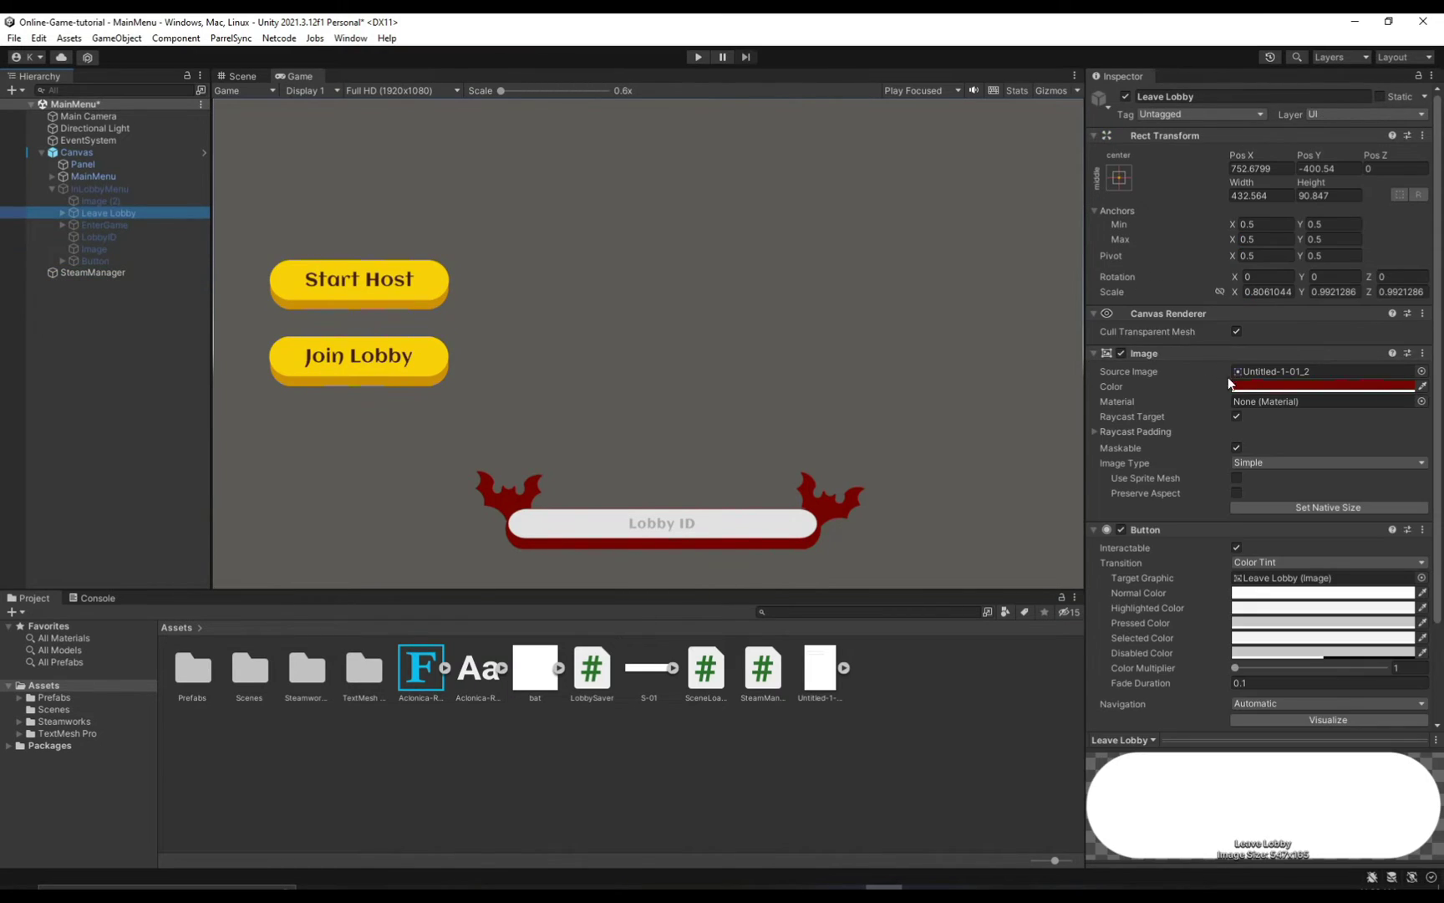
scroll(1264, 451, "down", 5)
left_click_drag(91, 273, 1160, 661)
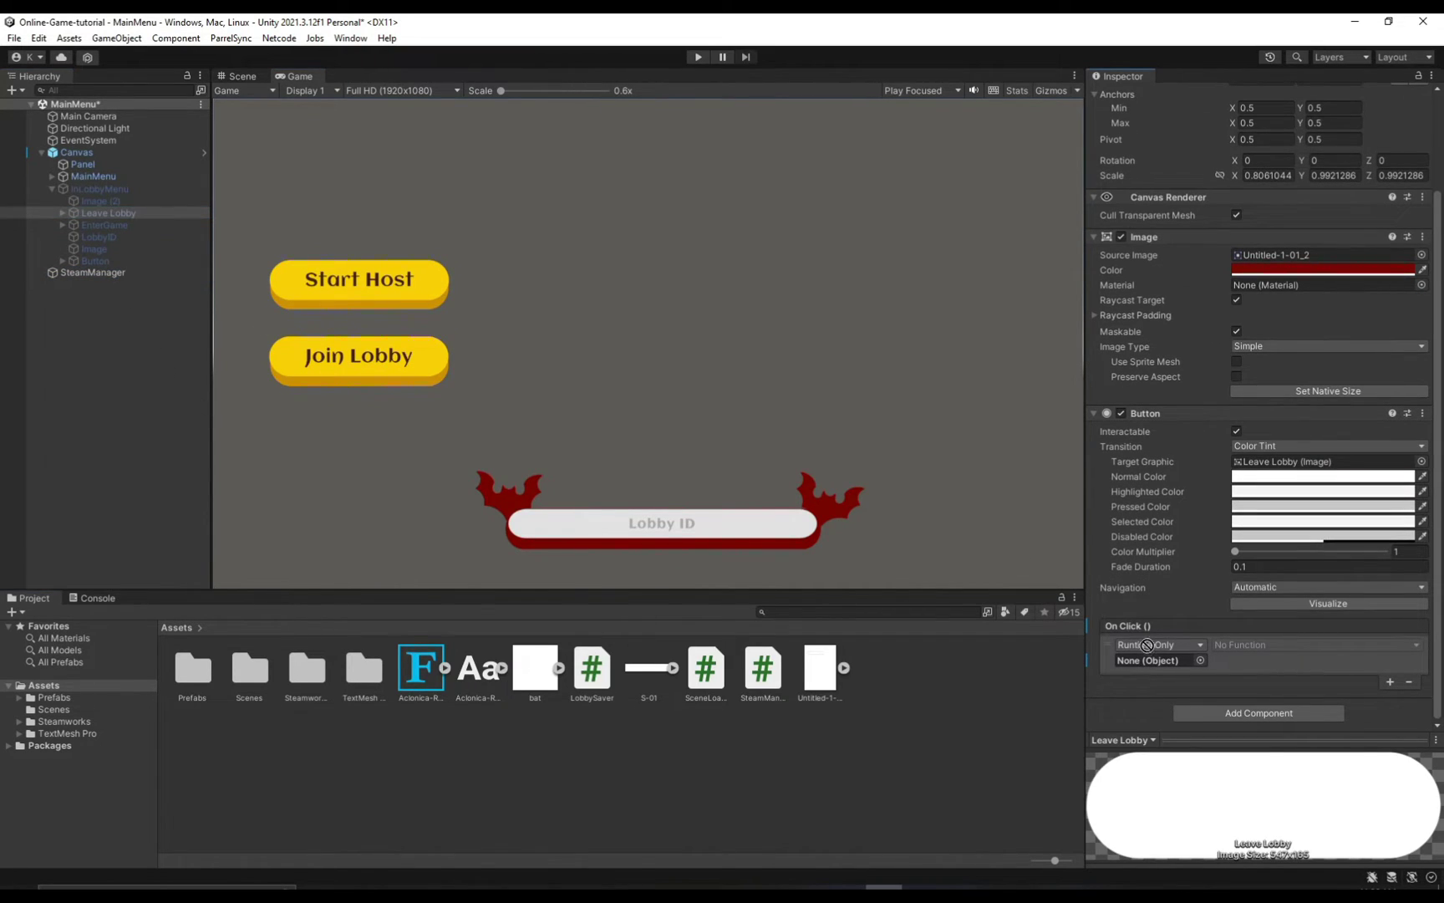
left_click(1315, 643)
left_click(1275, 722)
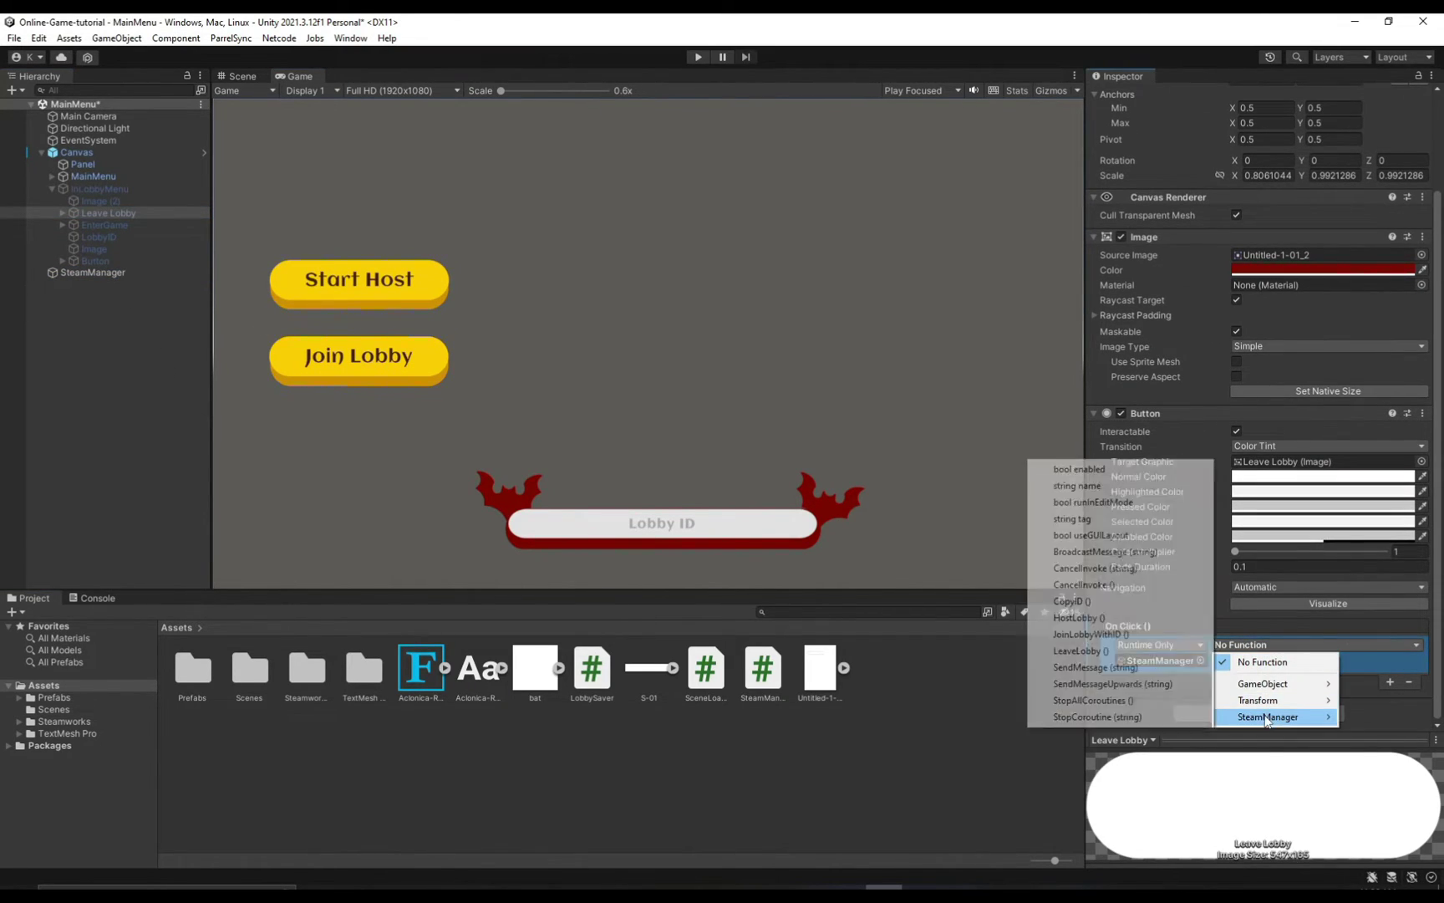
left_click(1117, 650)
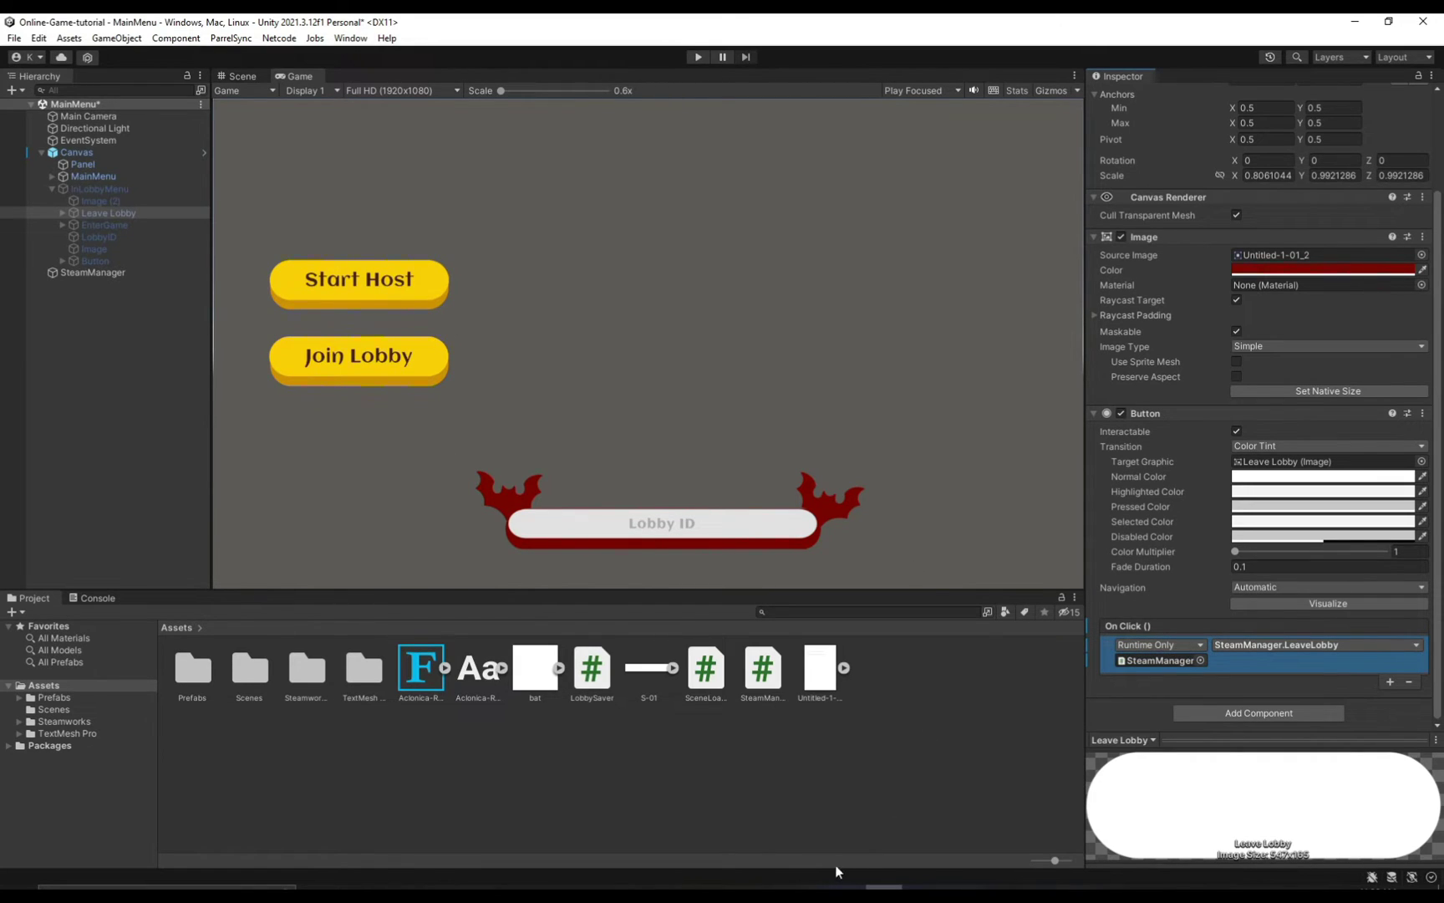
Activate InLobbyMenu, select its Copy ID button, and view the canvas in the scene.
left_click(108, 259)
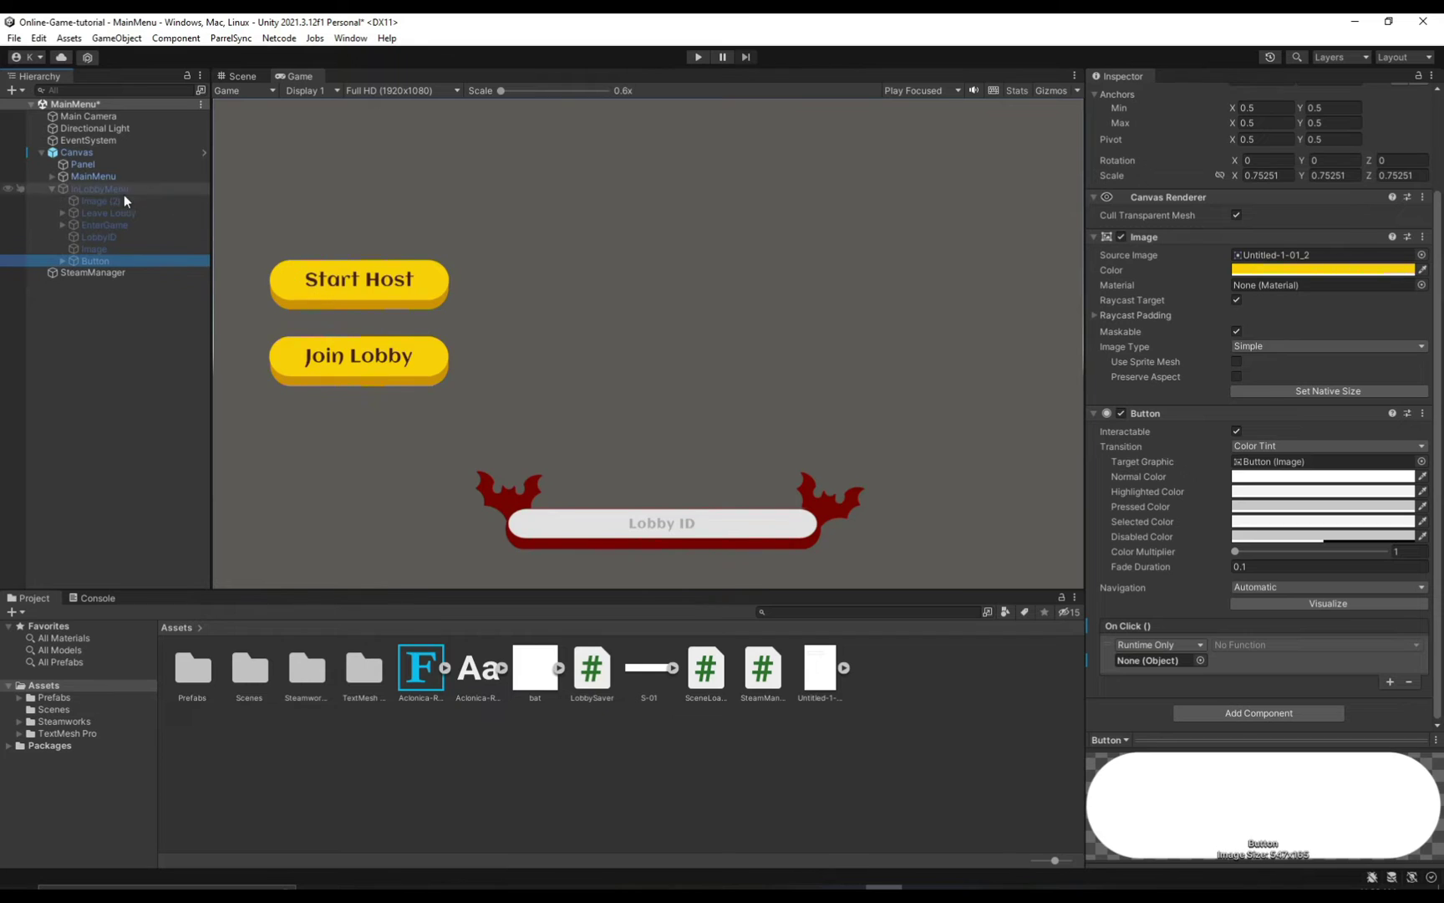
left_click(112, 164)
left_click(1124, 97)
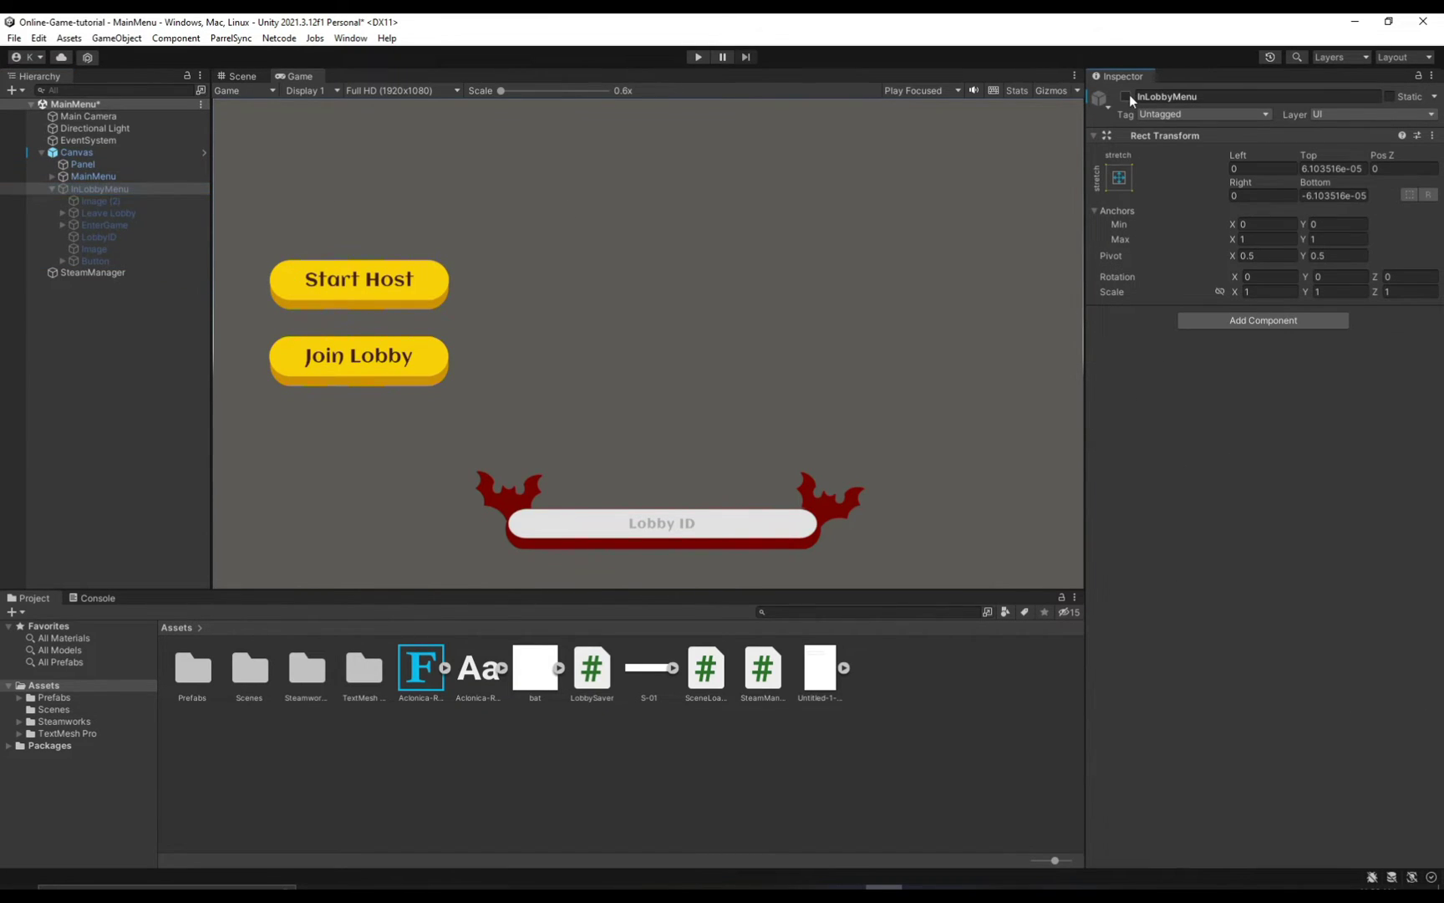
left_click(96, 261)
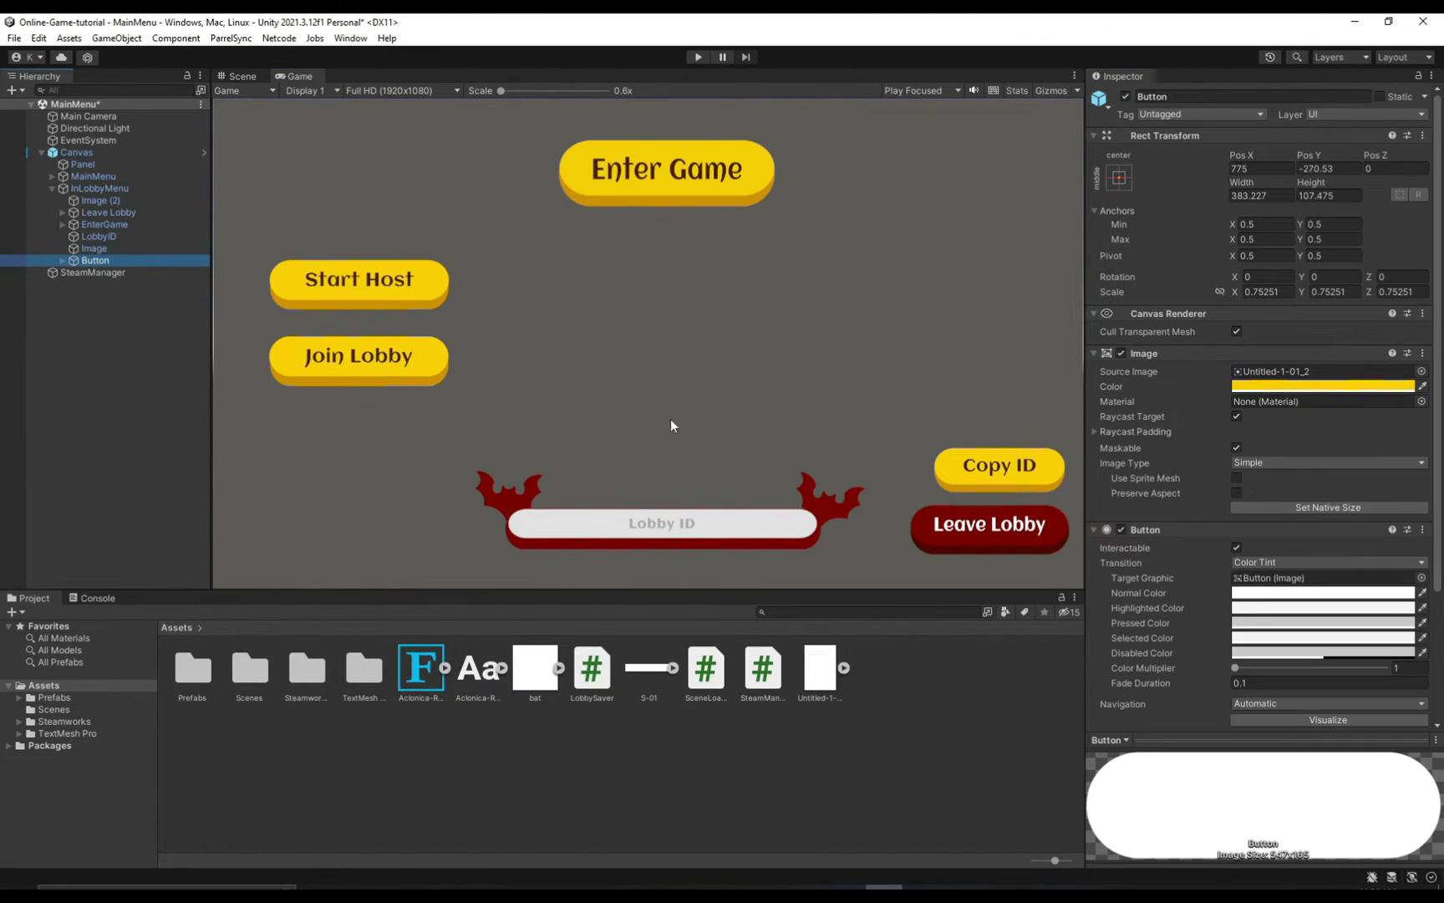
left_click(240, 75)
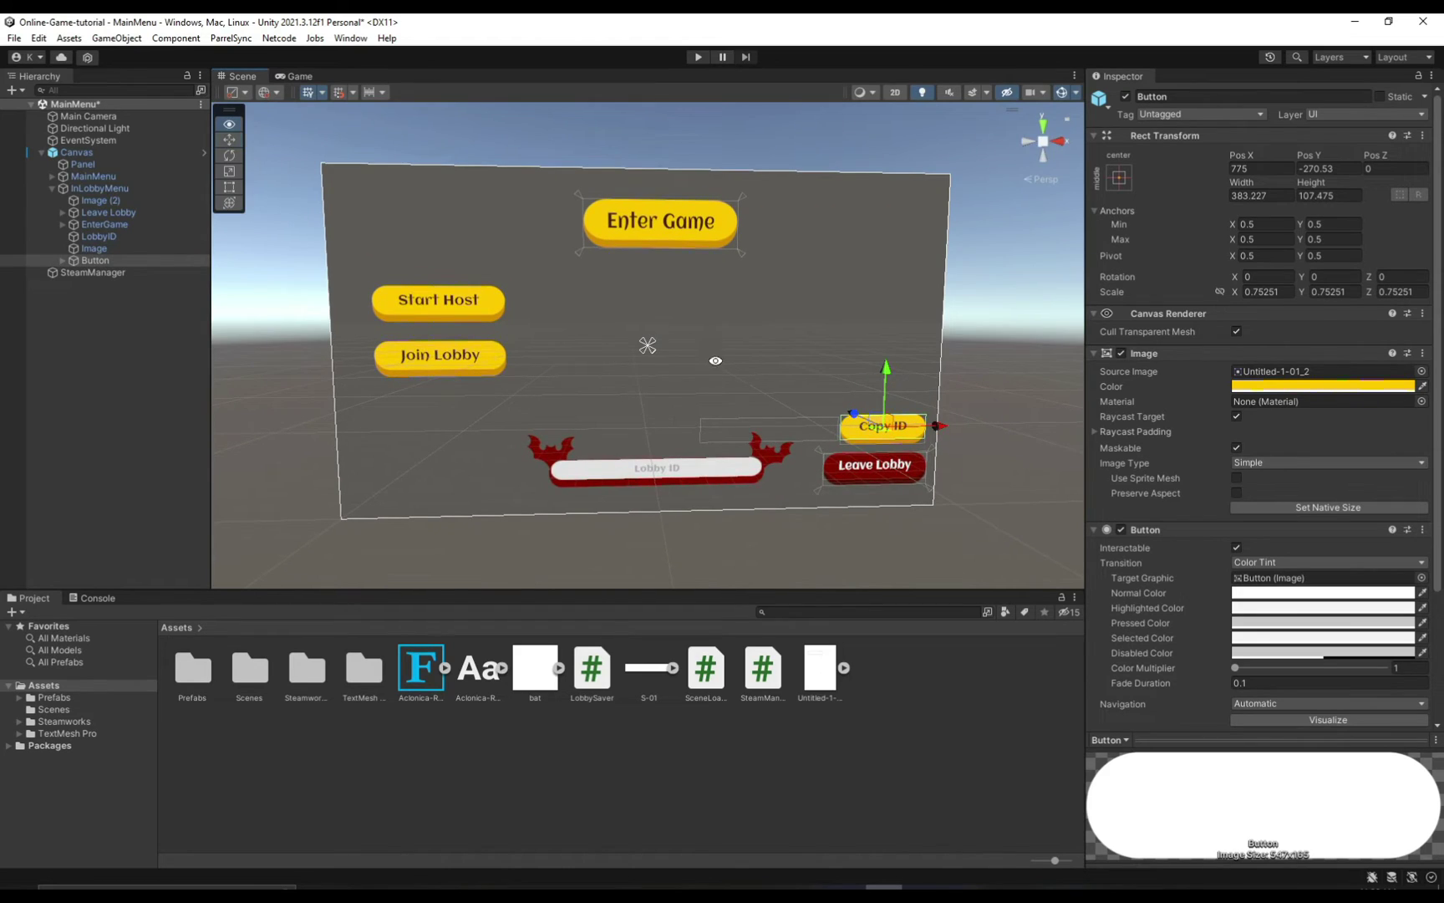
scroll(685, 413, "down", 2)
scroll(1202, 709, "down", 5)
left_click_drag(93, 271, 1208, 623)
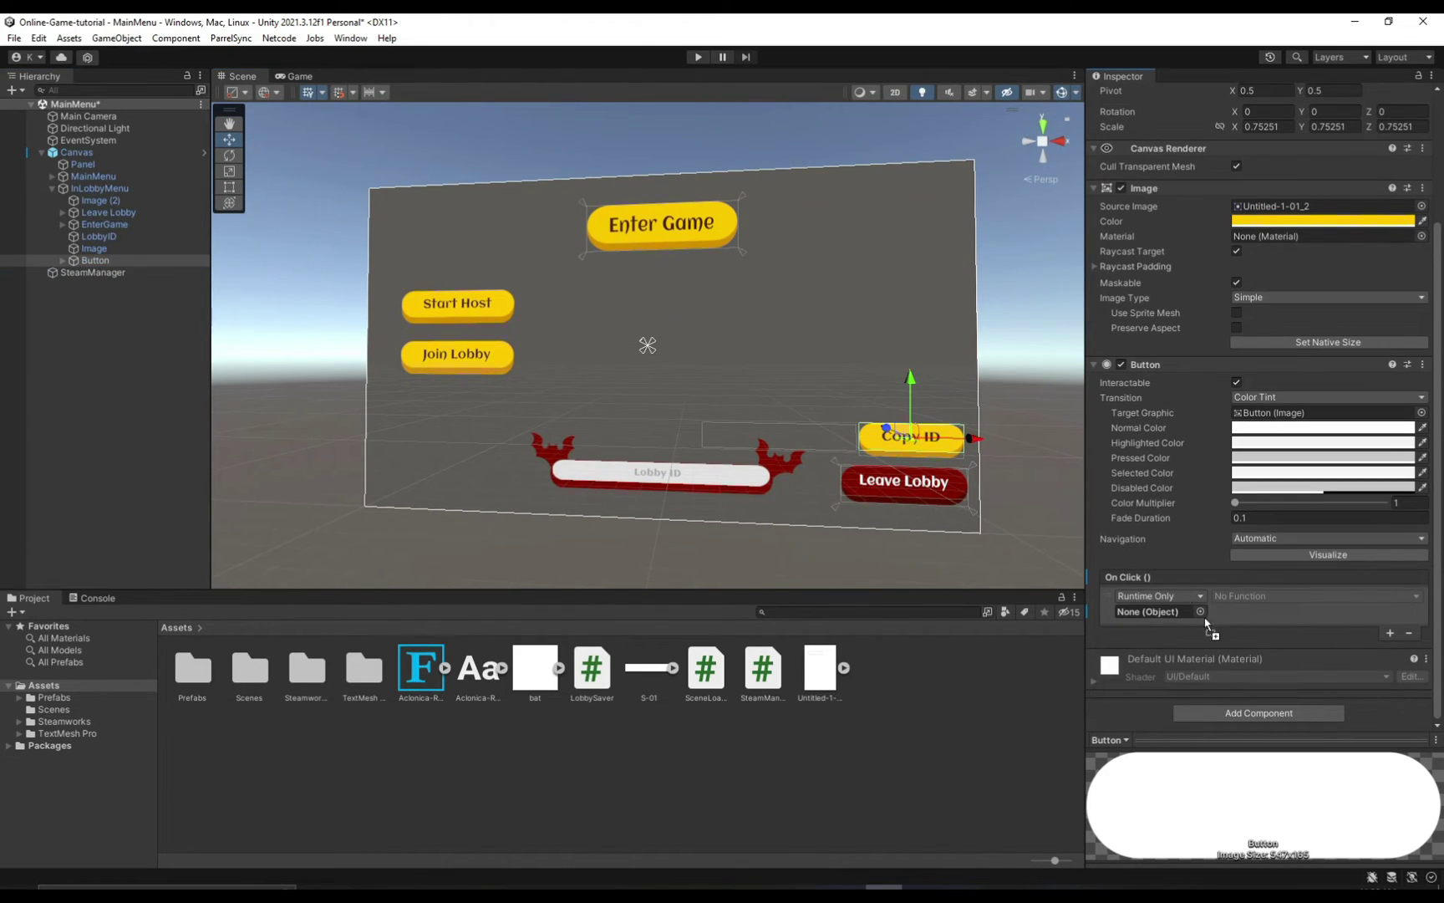
Point the Copy ID button's On Click at SteamManager's CopyID method, then select SteamManager.
left_click_drag(93, 272, 1157, 612)
left_click(1315, 596)
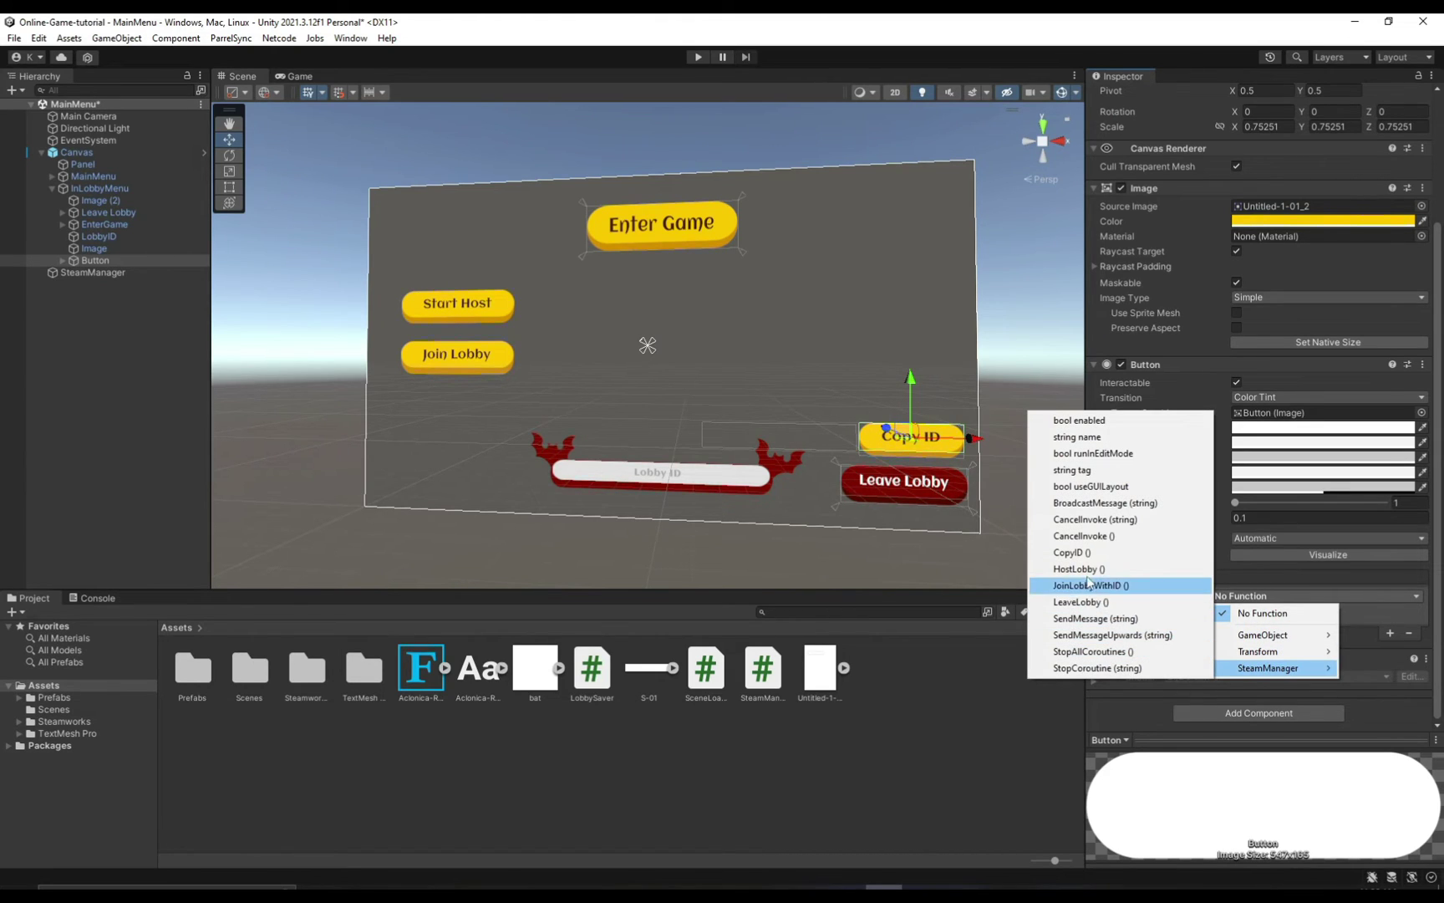
left_click(1117, 556)
middle_click_drag(723, 373, 753, 384)
mouse_move(753, 382)
left_mouse_down("alt")
mouse_move(646, 366)
mouse_move(733, 388)
mouse_move(668, 370)
left_mouse_up("alt")
left_click(93, 272)
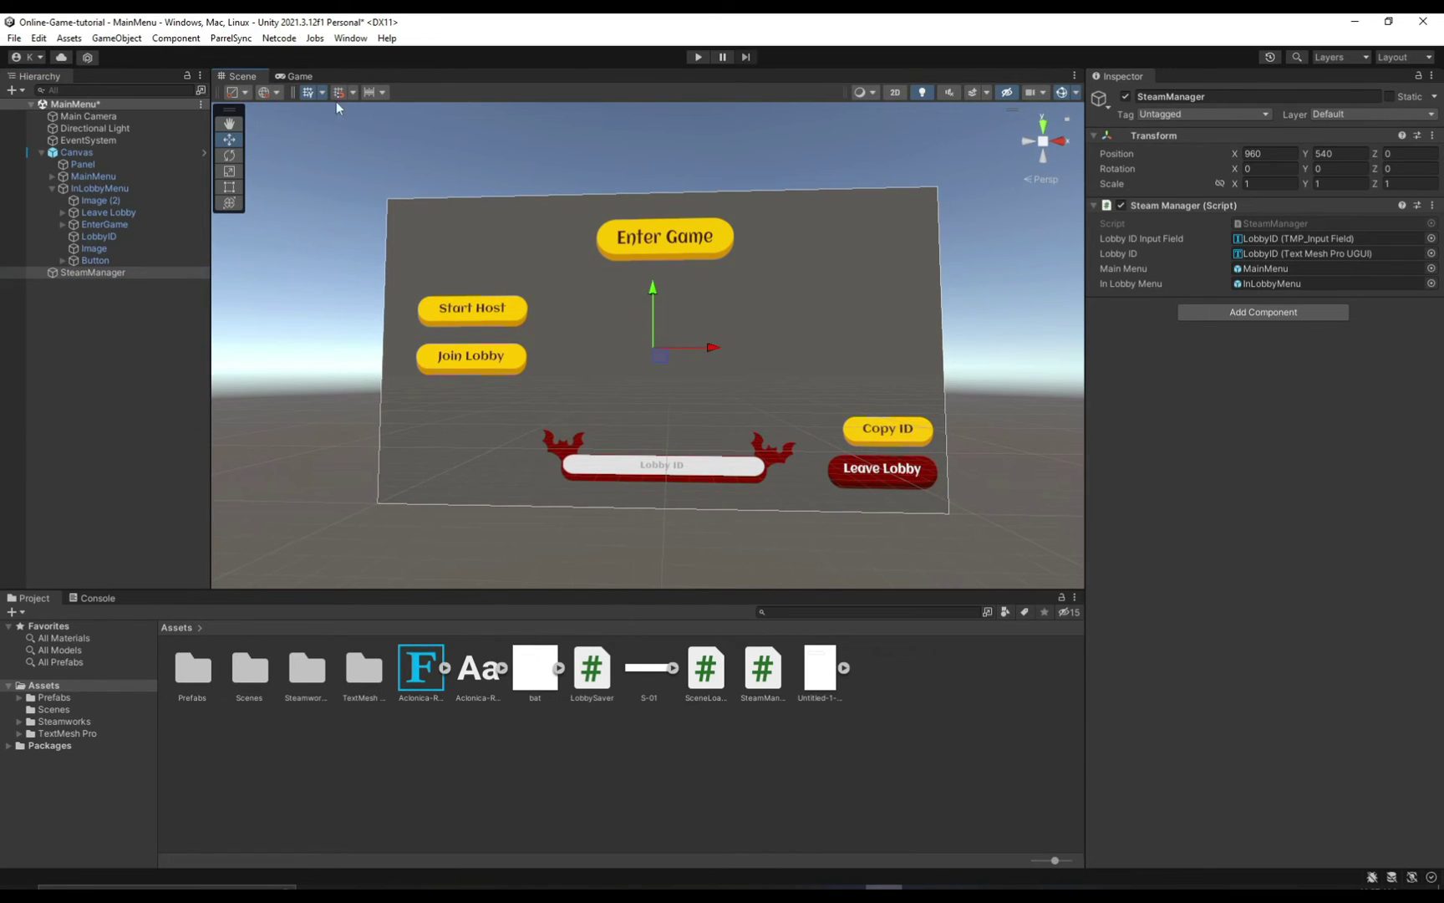
Open the Setup scene, saving the MainMenu scene changes, and enter Play mode.
double_click(258, 668)
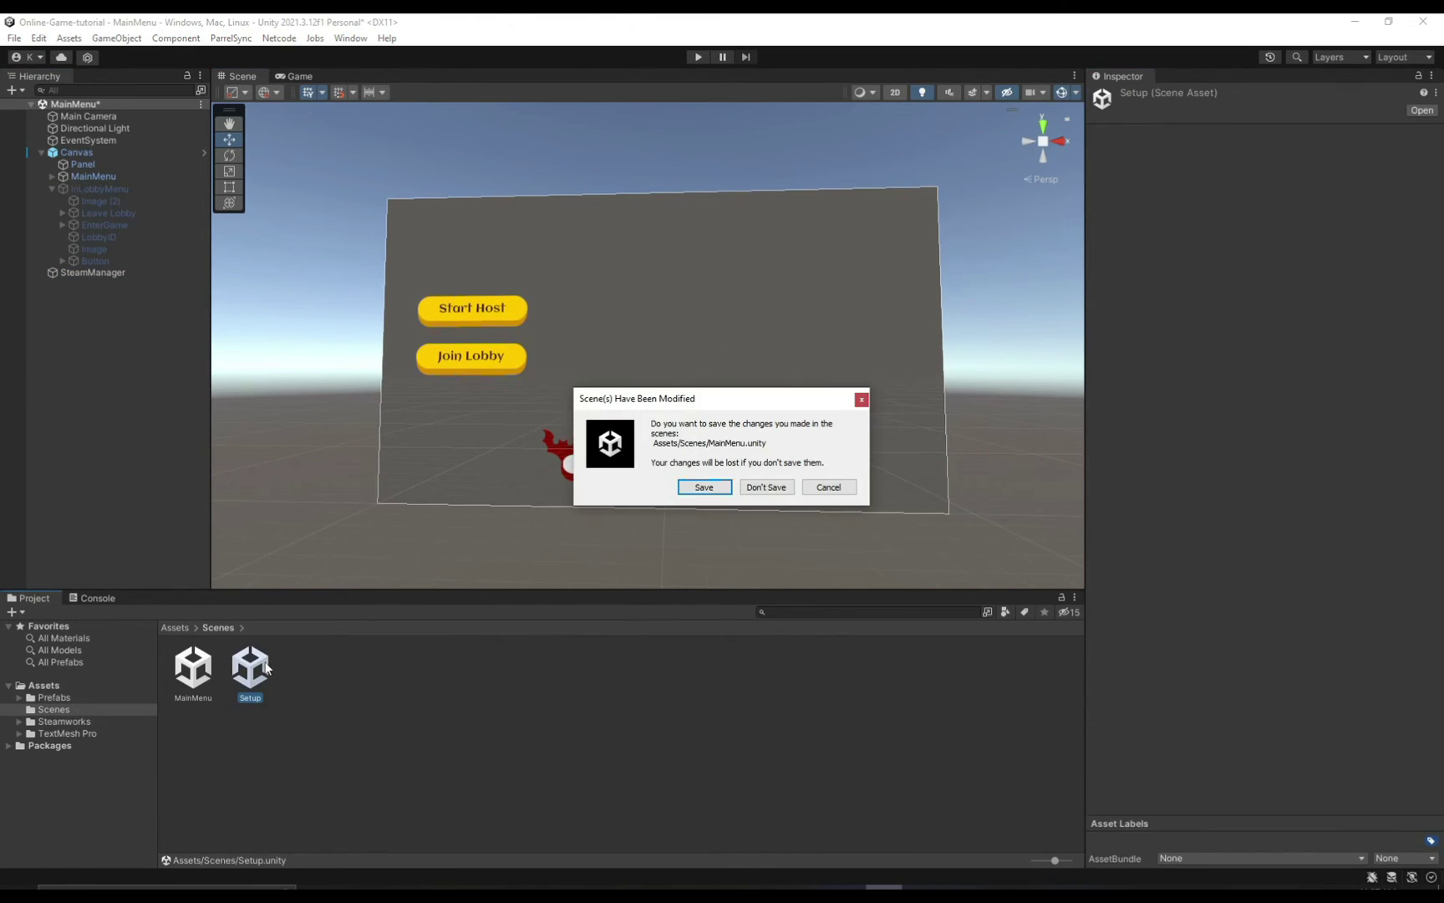
left_click(705, 485)
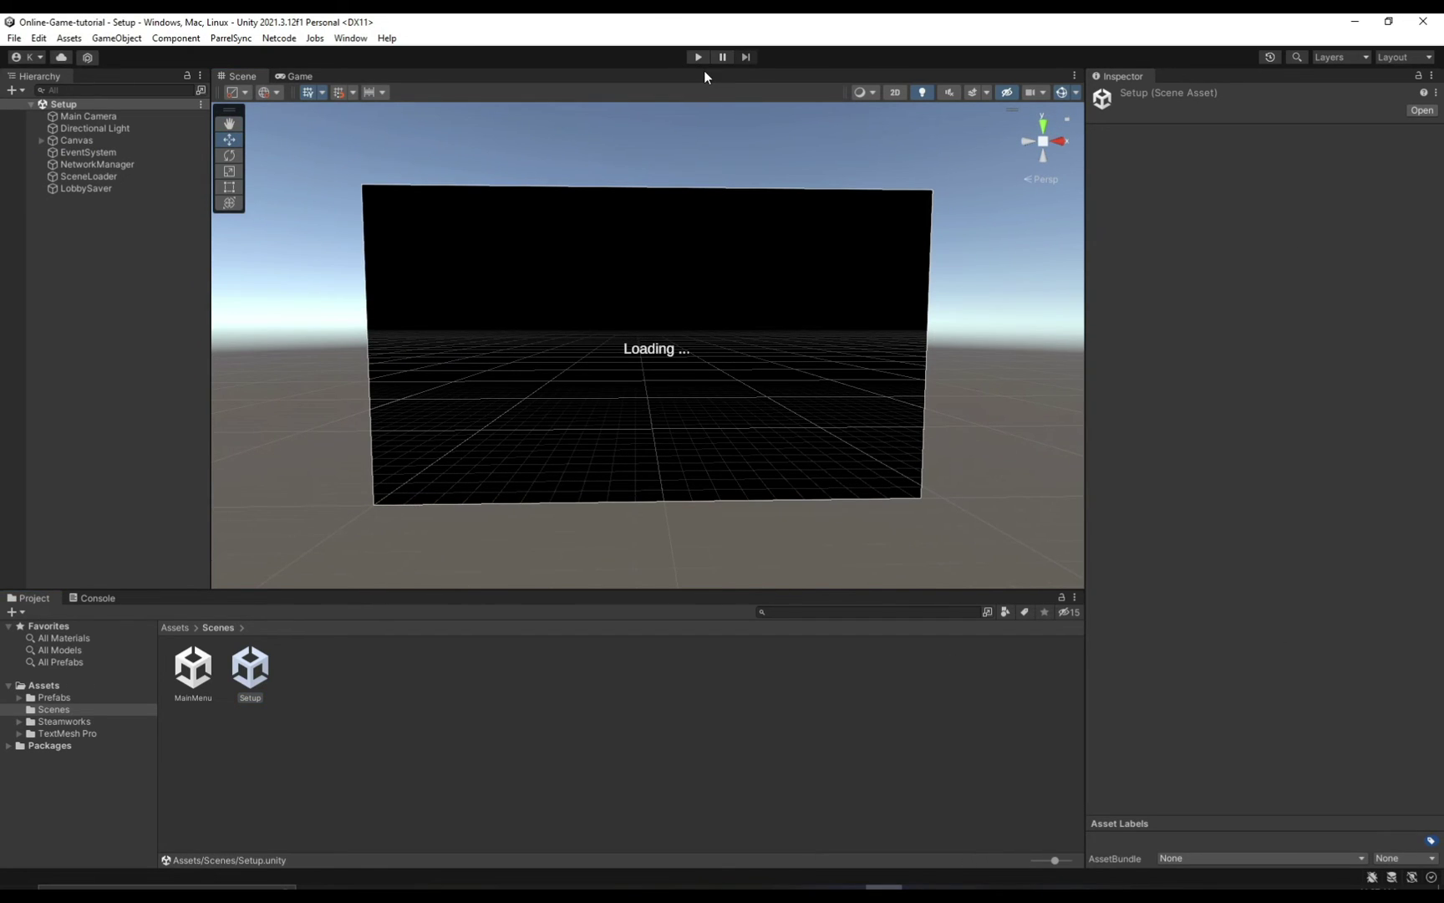
left_click(698, 57)
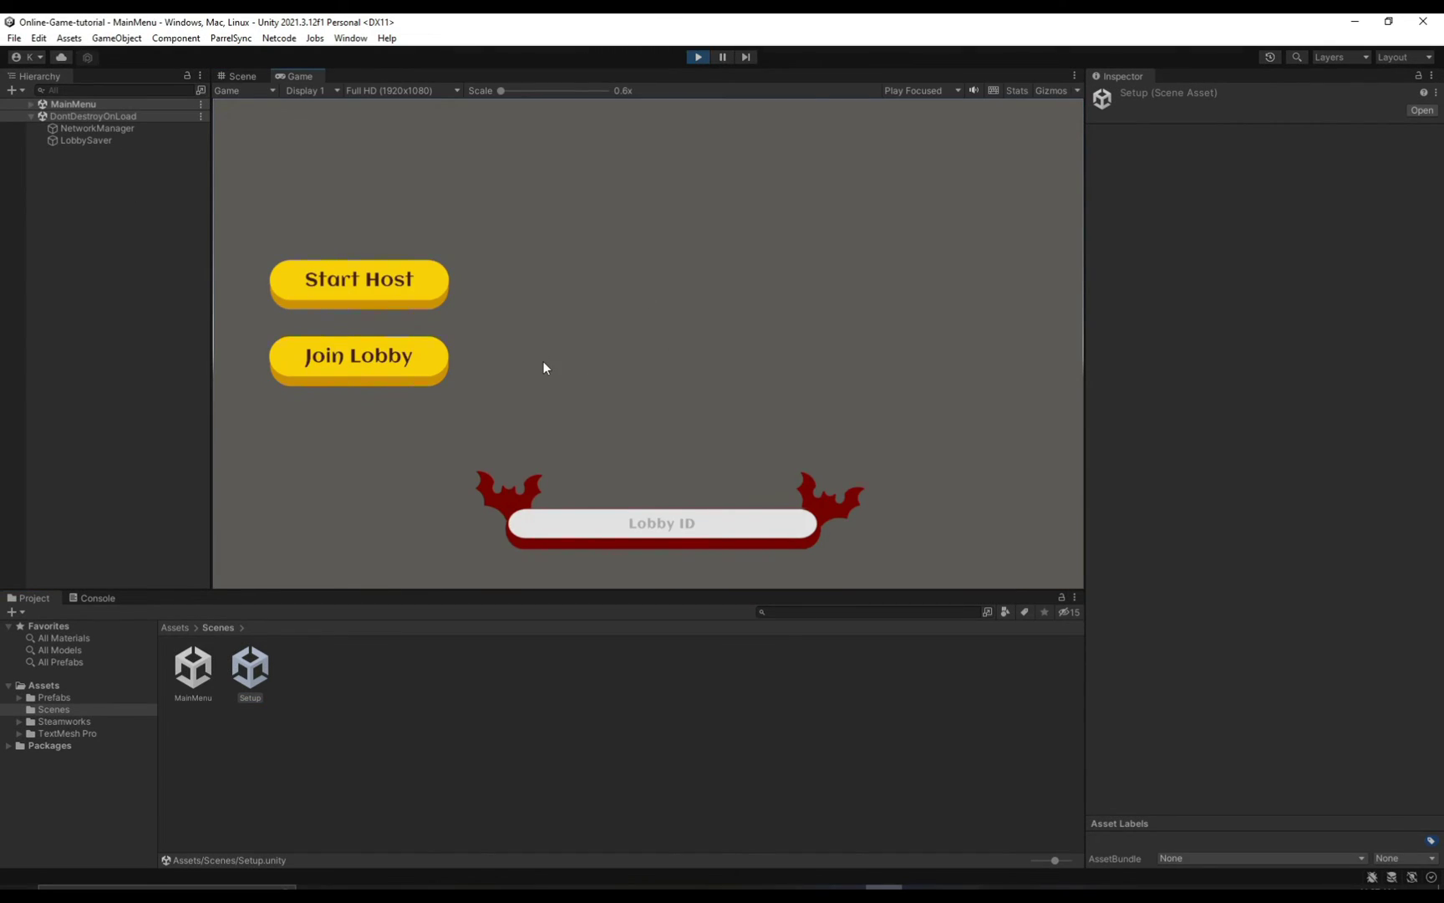
Host a lobby, verify its copied ID by pasting it into the Project search, then leave the lobby.
left_click(412, 284)
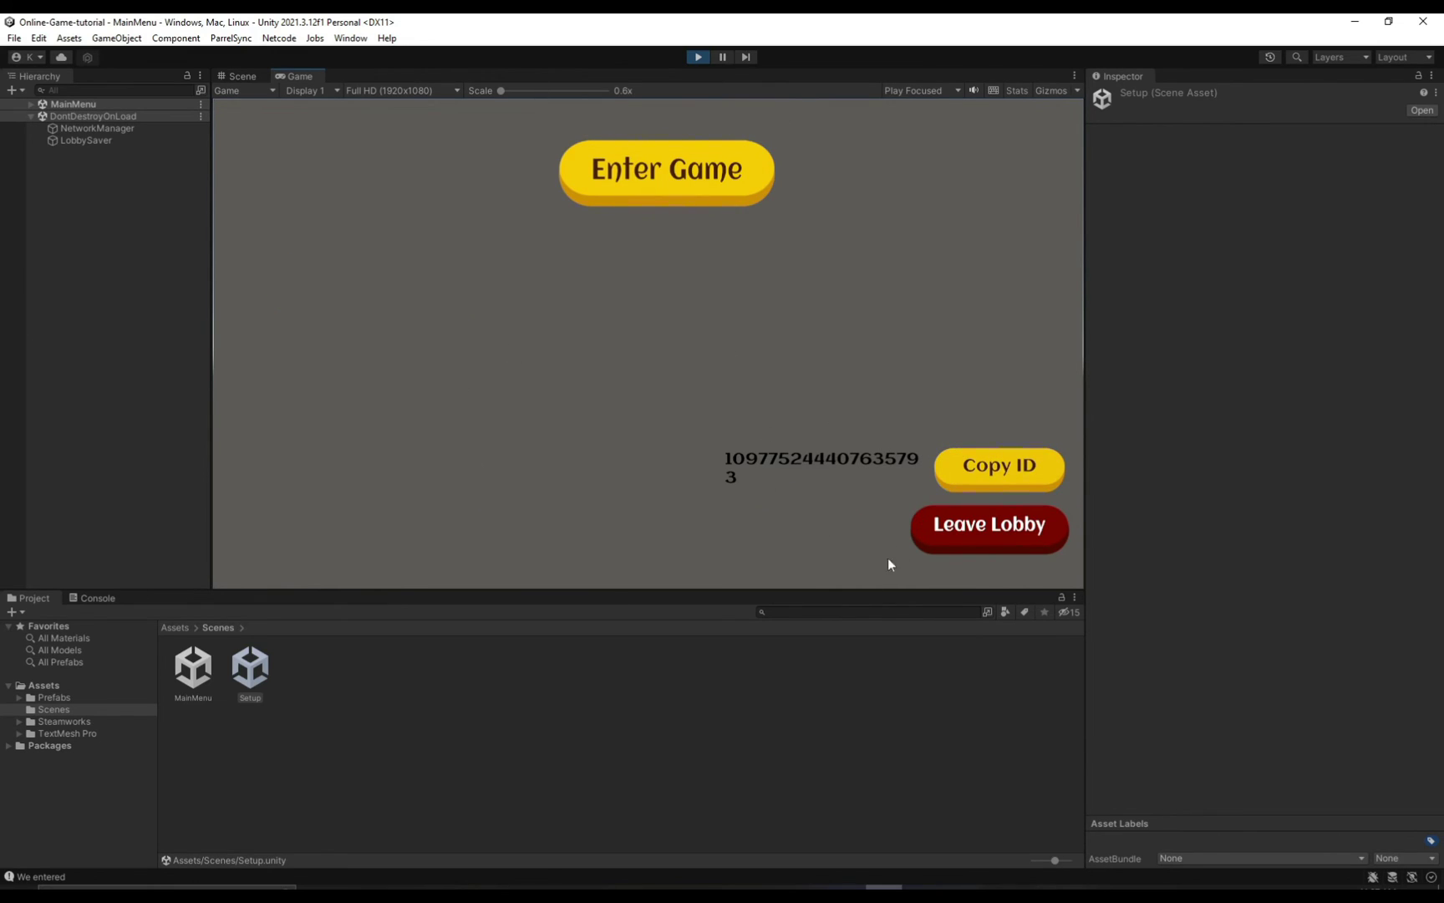
left_click(859, 611)
key("ctrl+v")
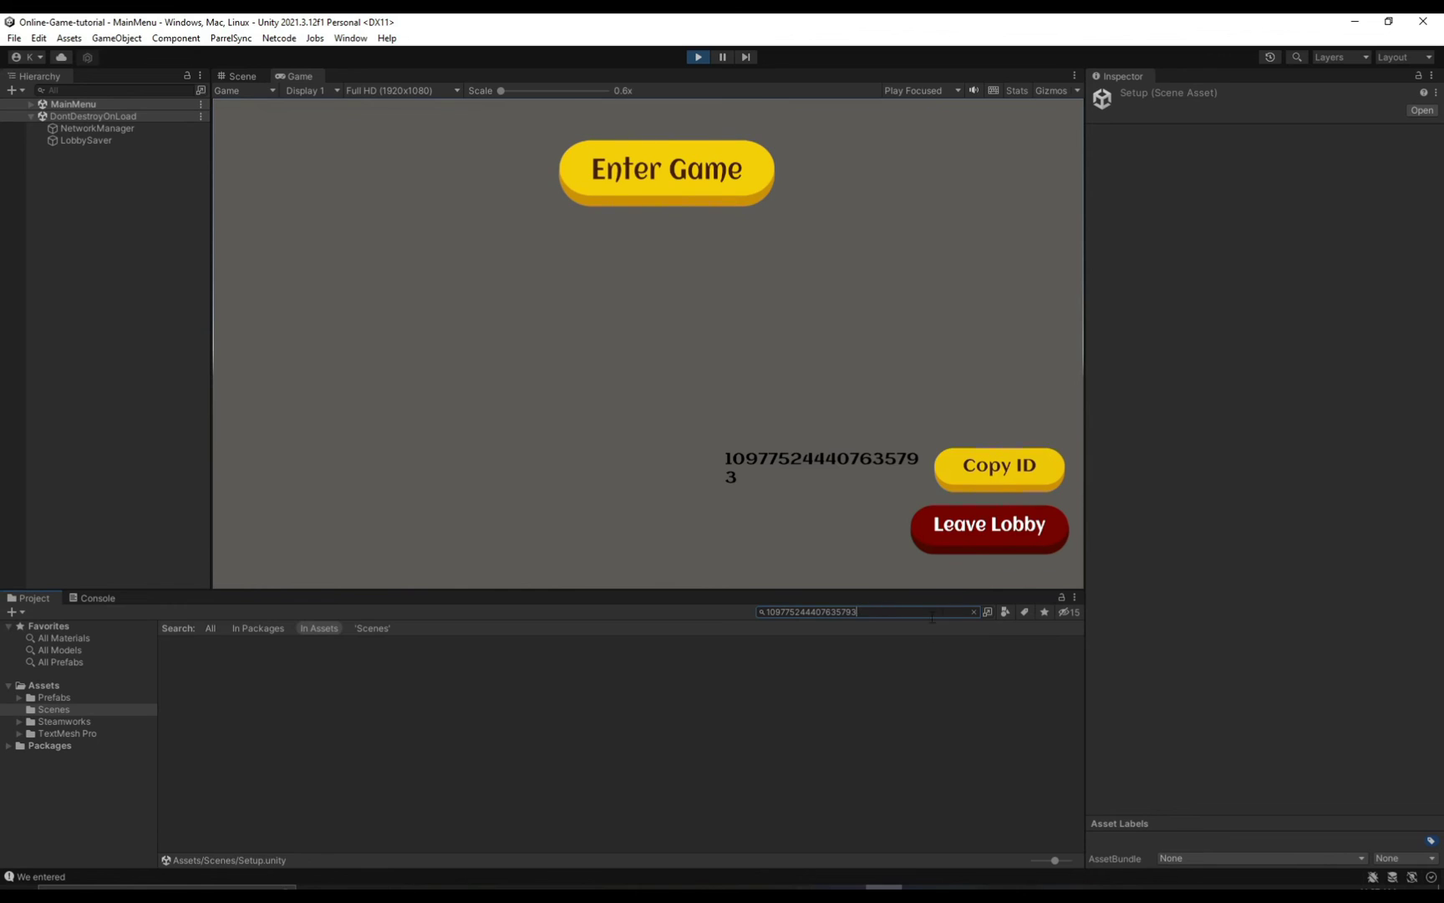
left_click(972, 610)
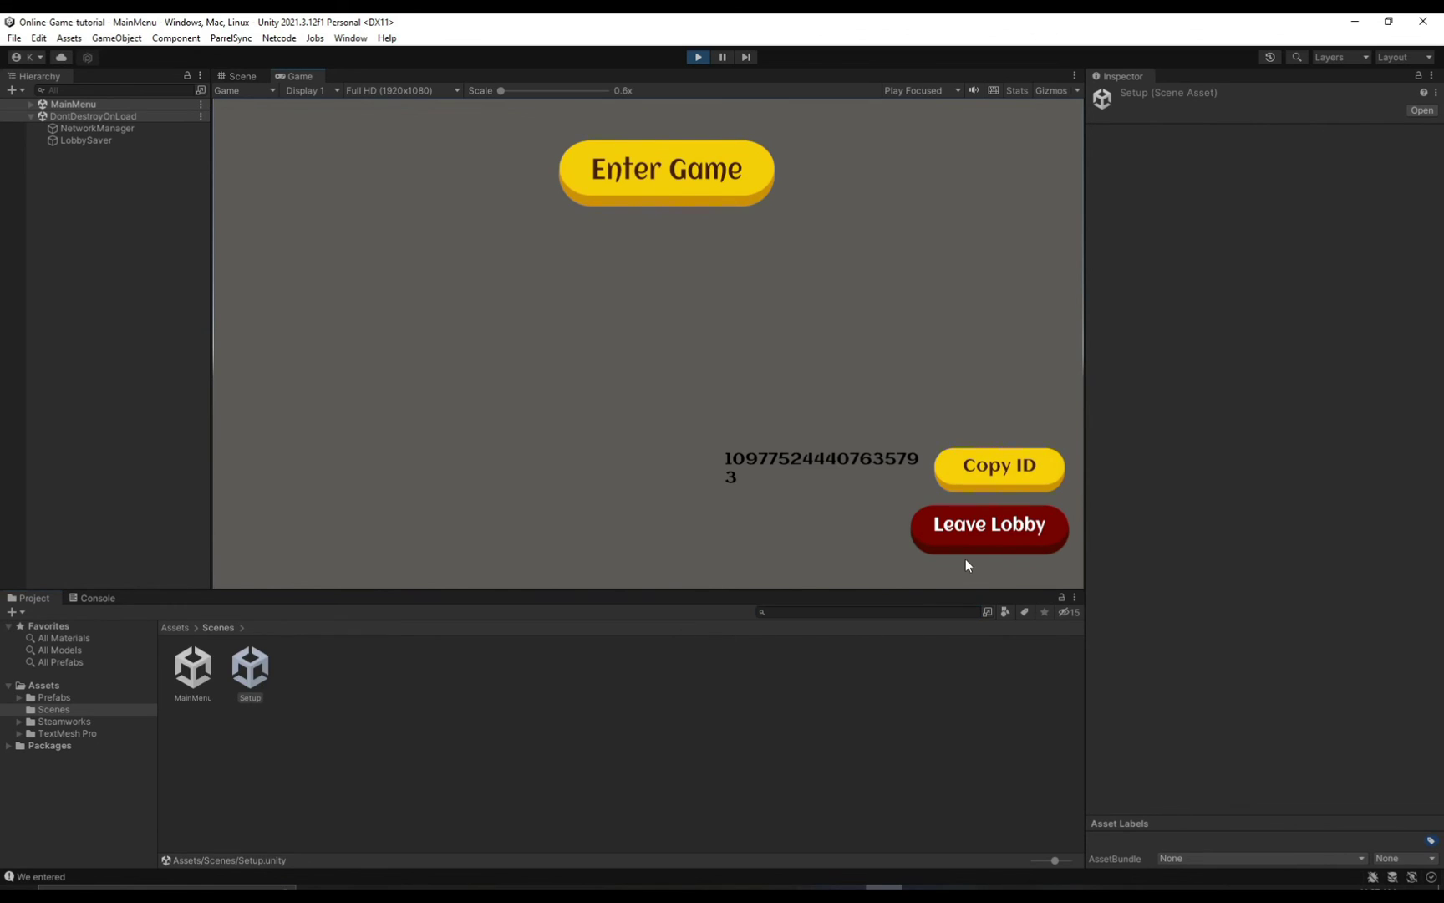
left_click(982, 536)
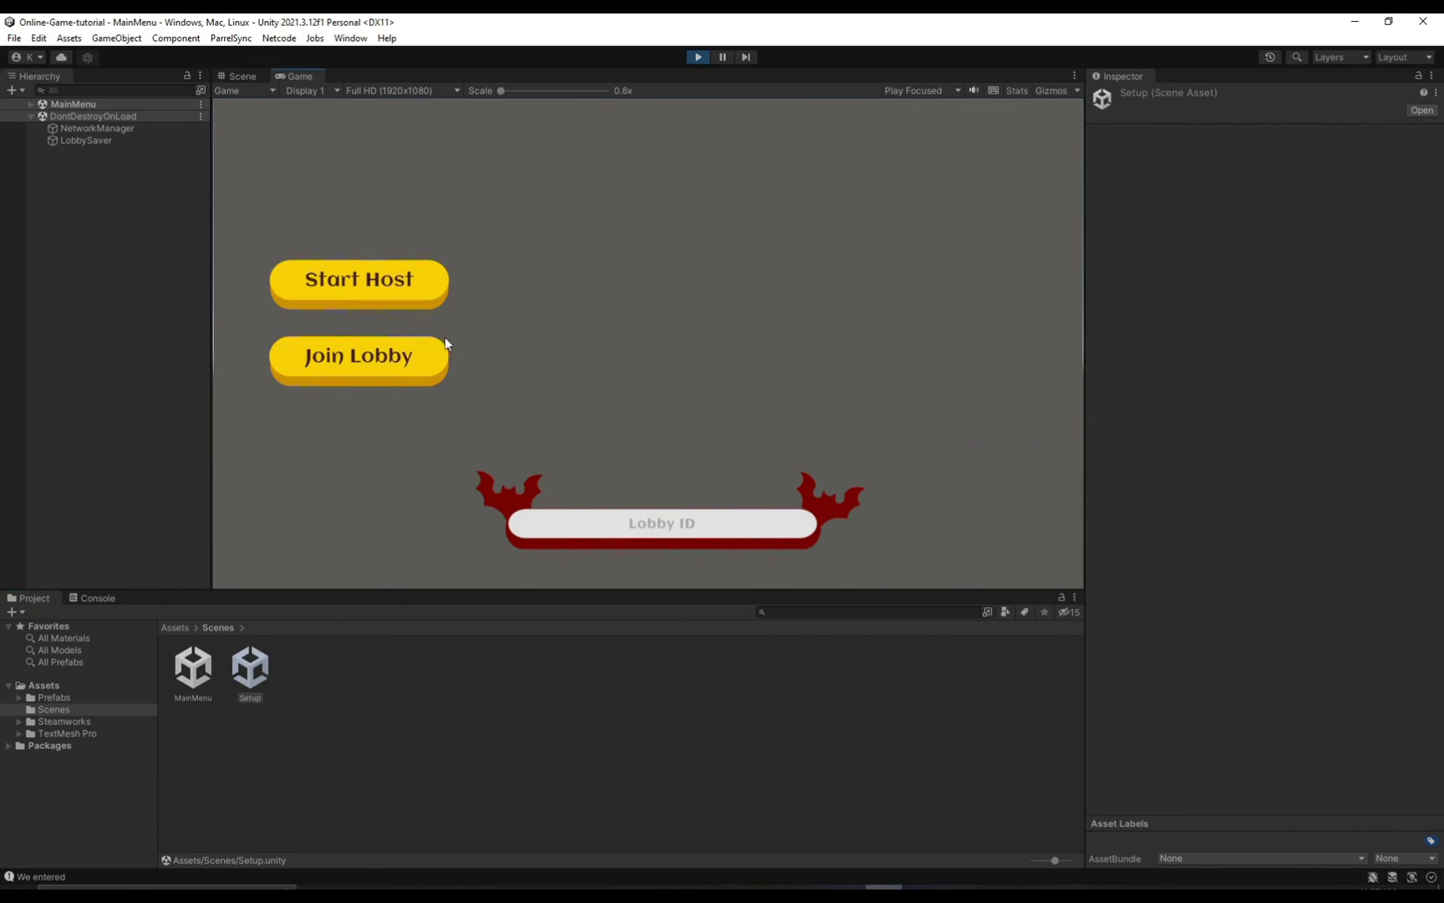
Host and leave a second lobby, then check the Console log and clear it.
left_click(406, 285)
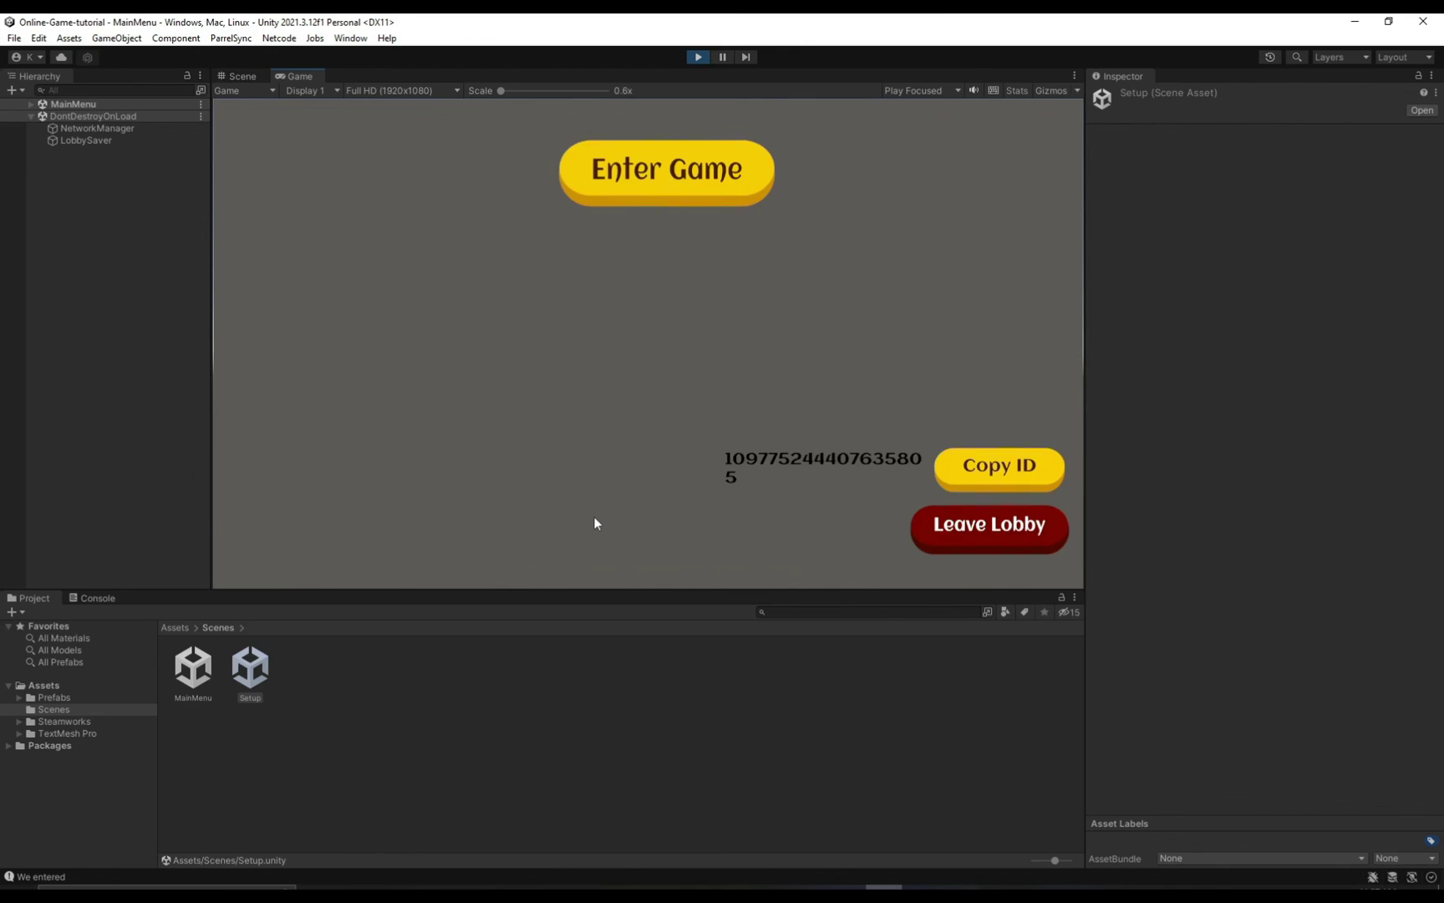
left_click(981, 550)
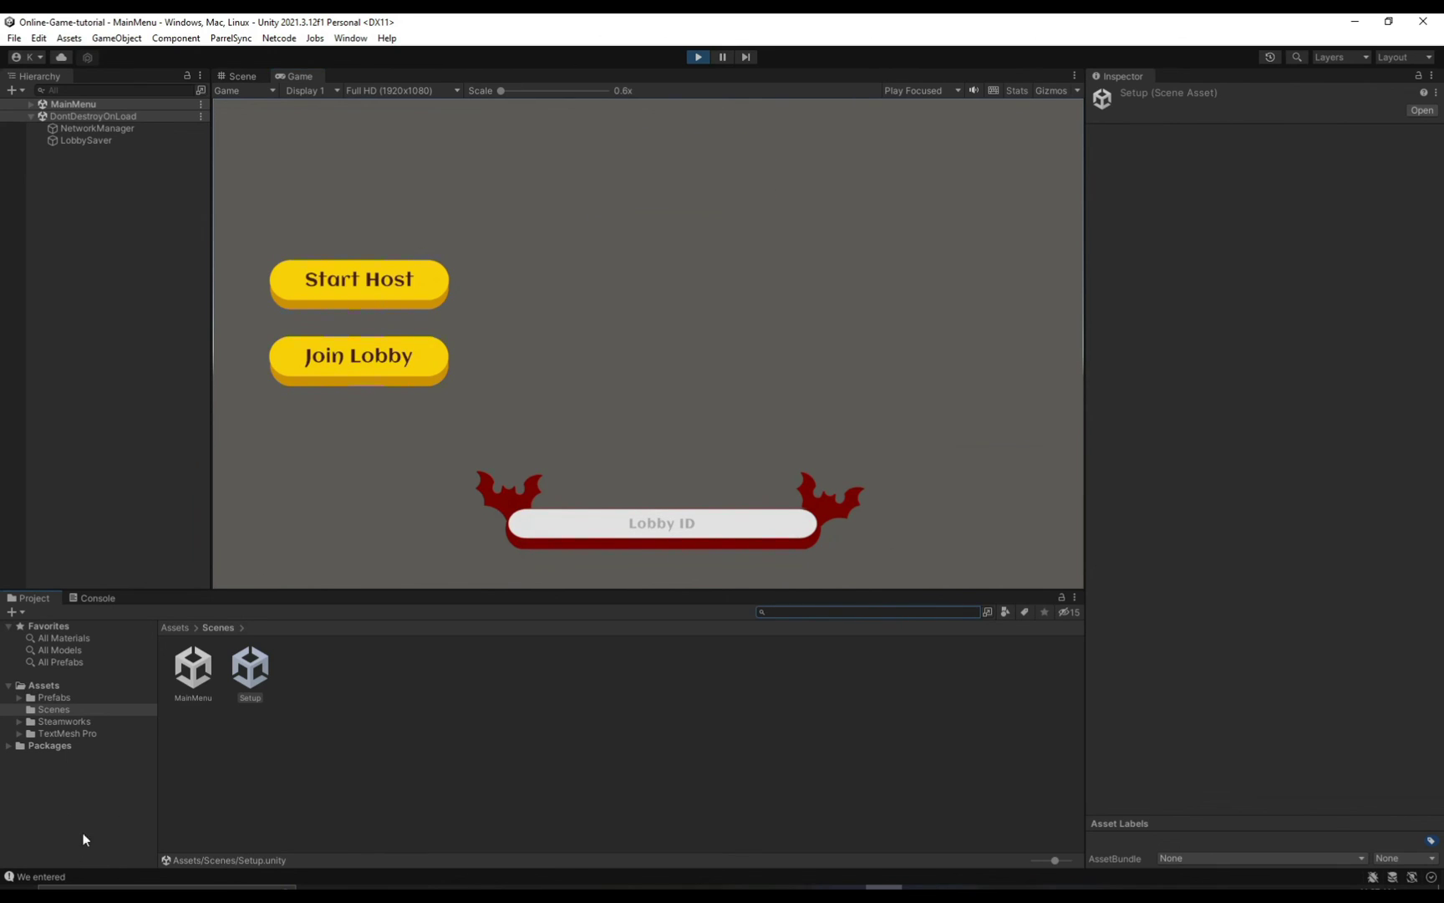
left_click(99, 597)
left_click(6, 632)
left_click(17, 612)
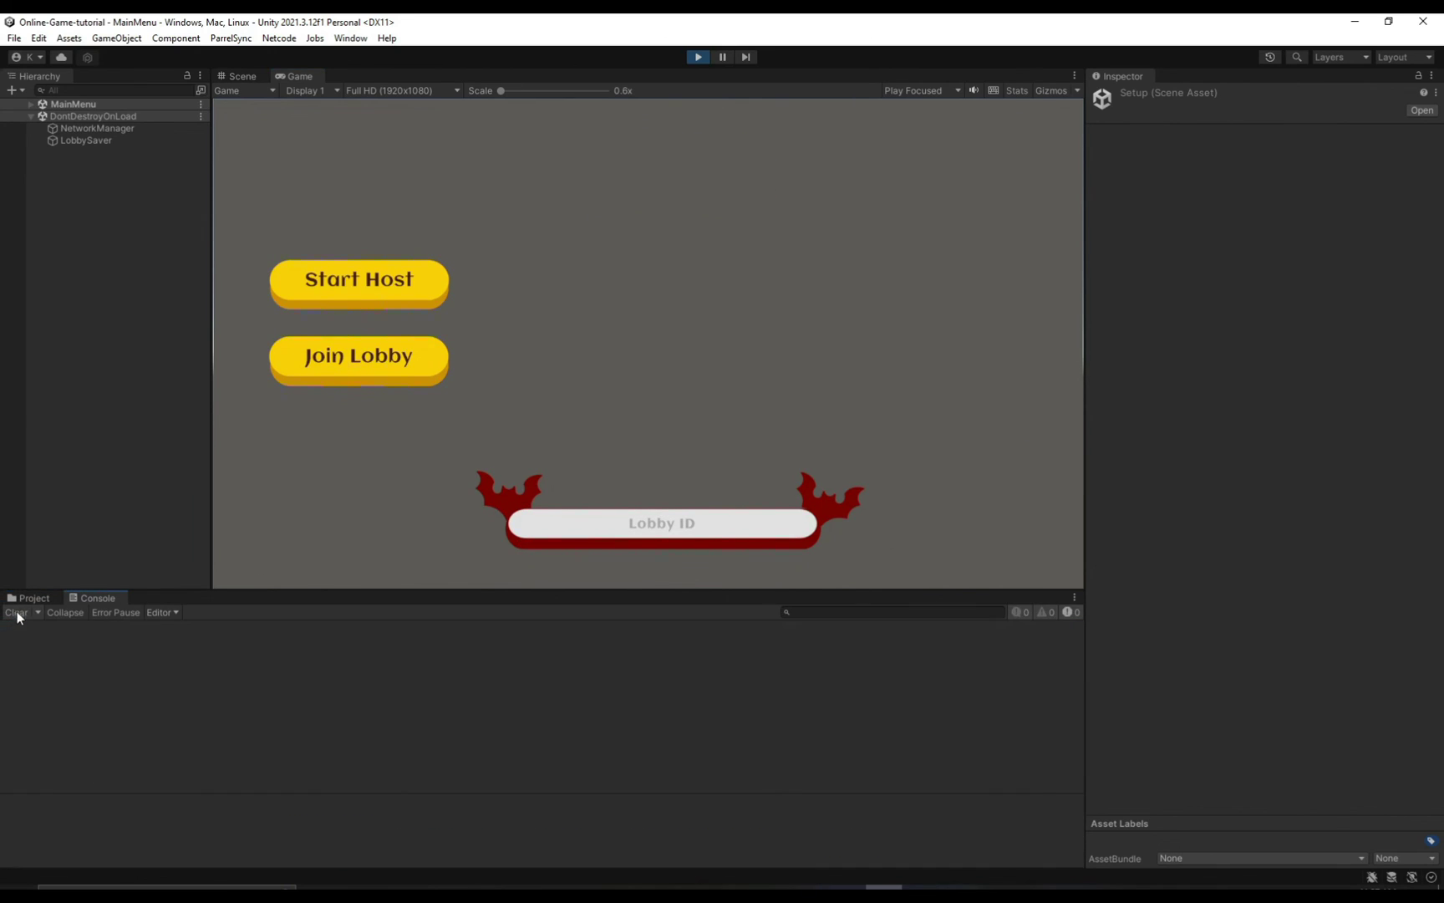